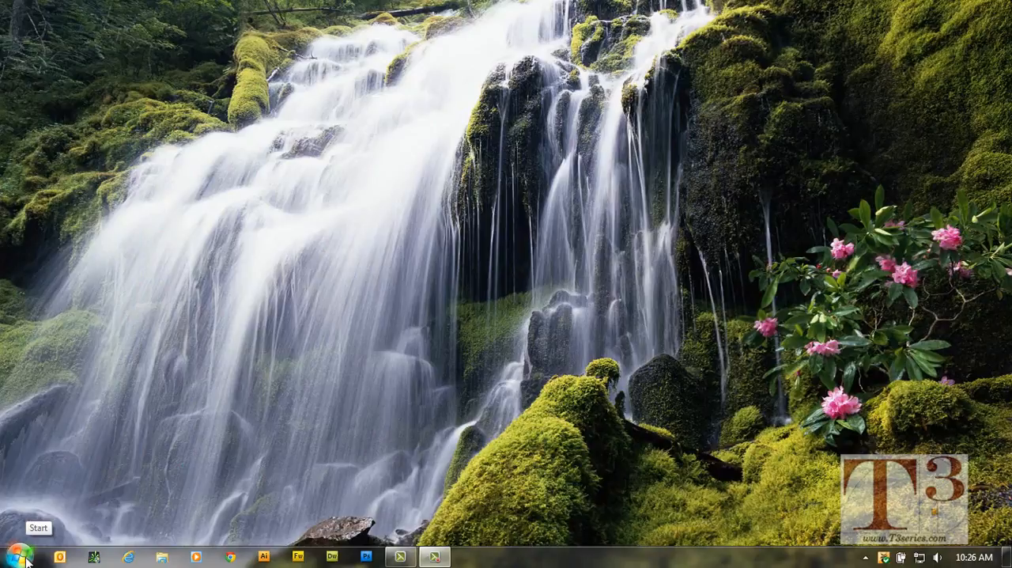
Find Paint among the installed programs and launch it.
click(19, 557)
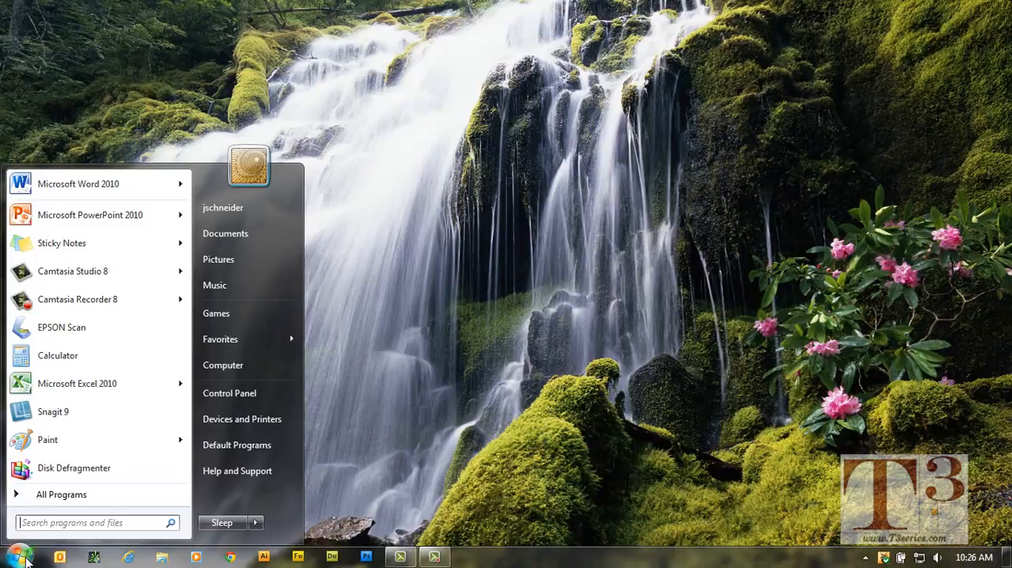
mouse_move(49, 452)
text(paint)
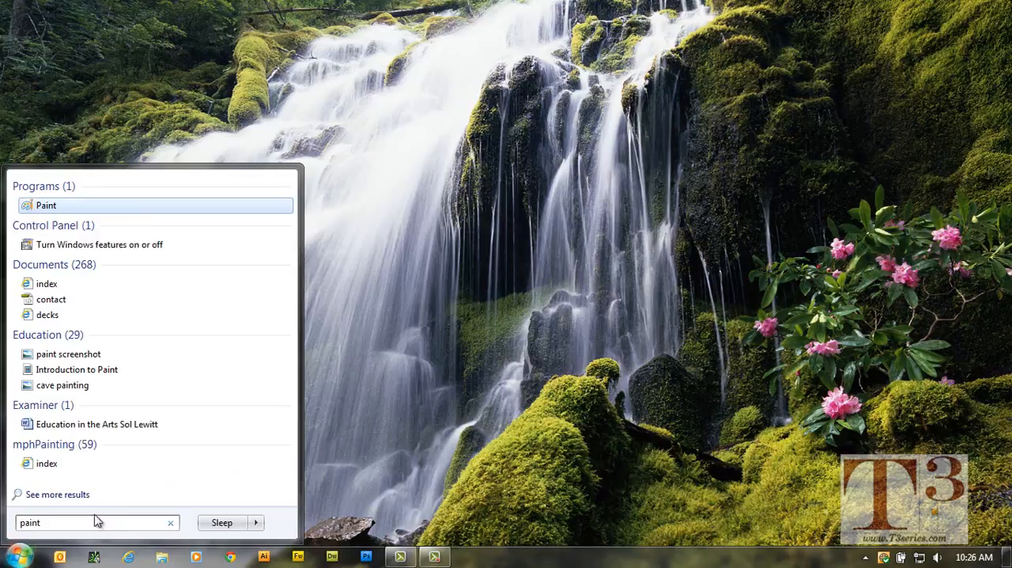
click(46, 207)
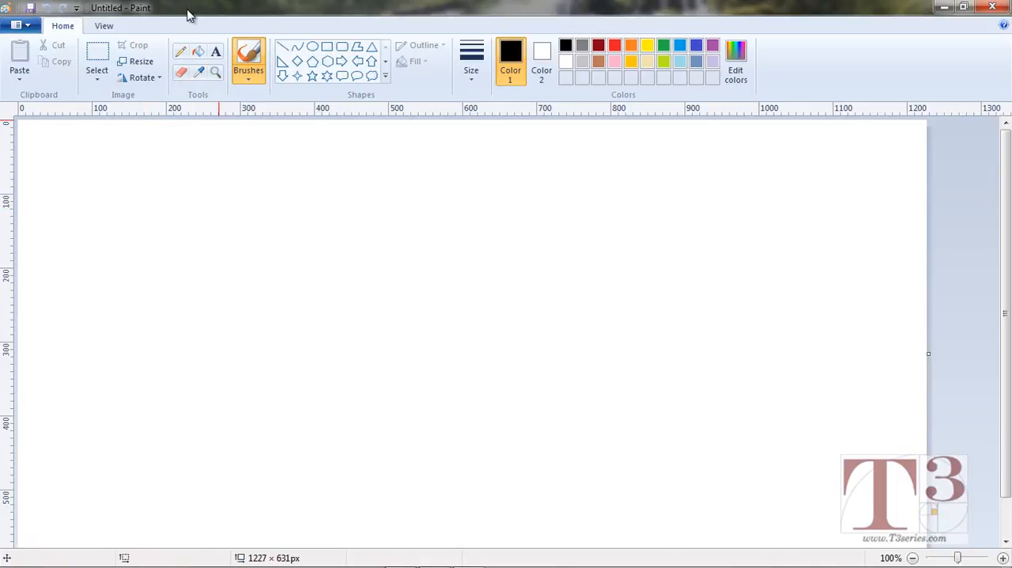
Save the blank picture as a PNG named "Radial Design 1" in the Pictures library.
click(31, 11)
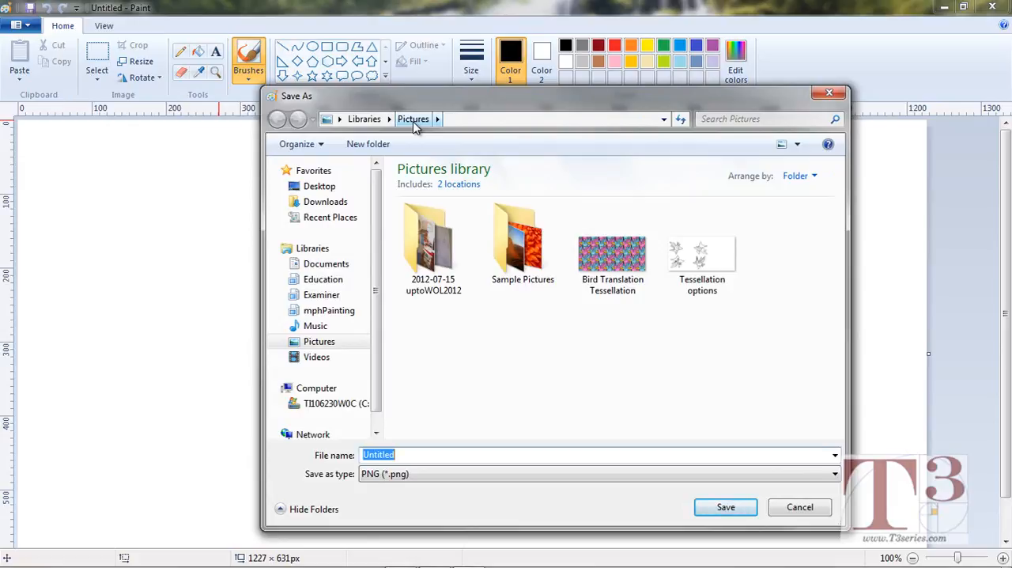
click(410, 455)
drag(410, 454, 355, 456)
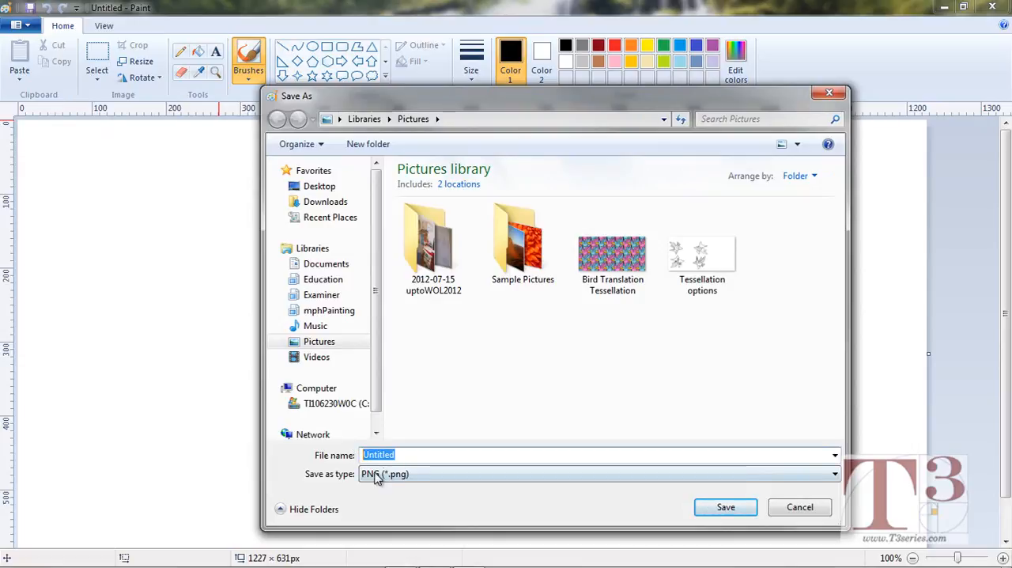
click(438, 477)
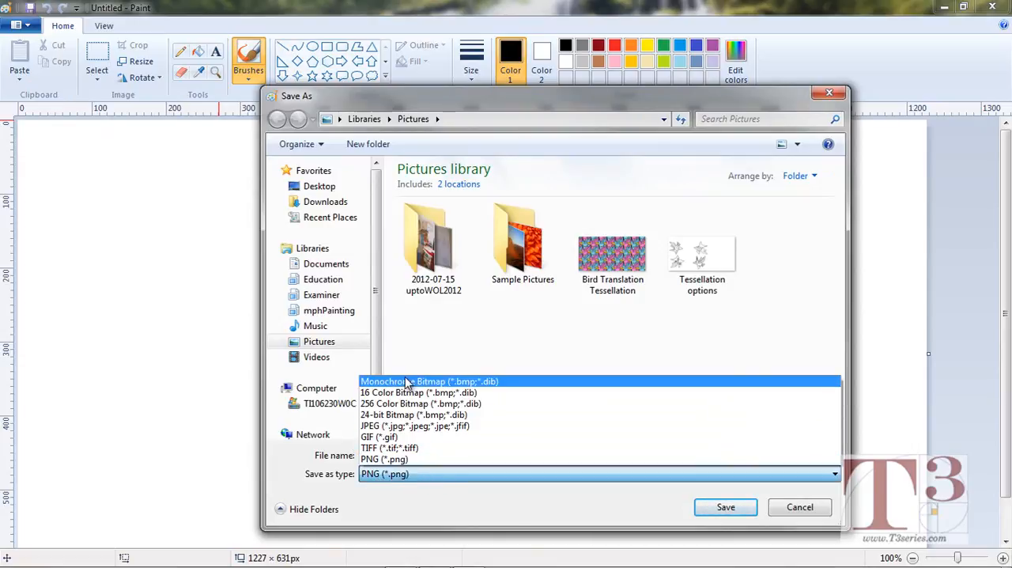
click(414, 462)
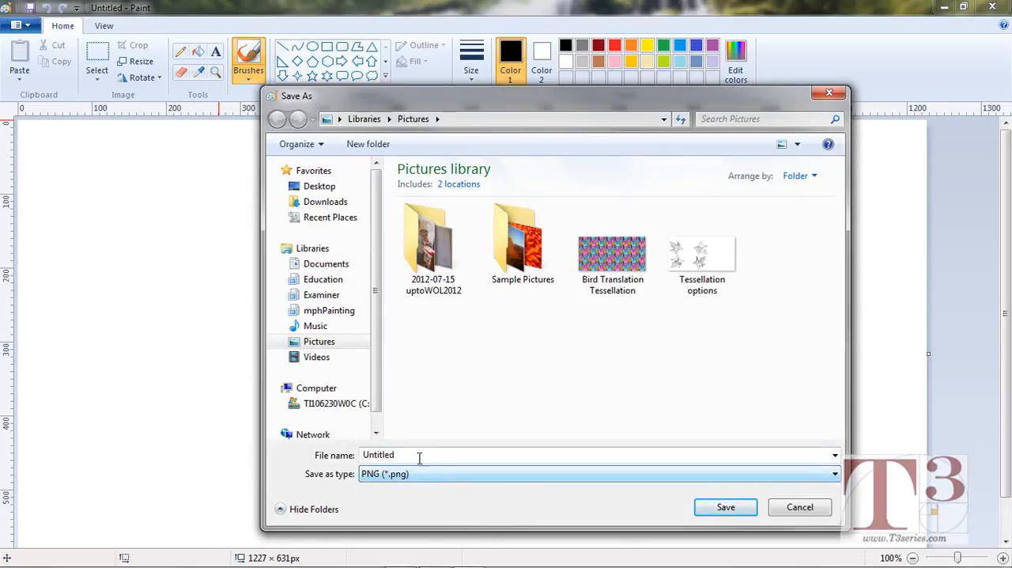
drag(420, 459, 331, 462)
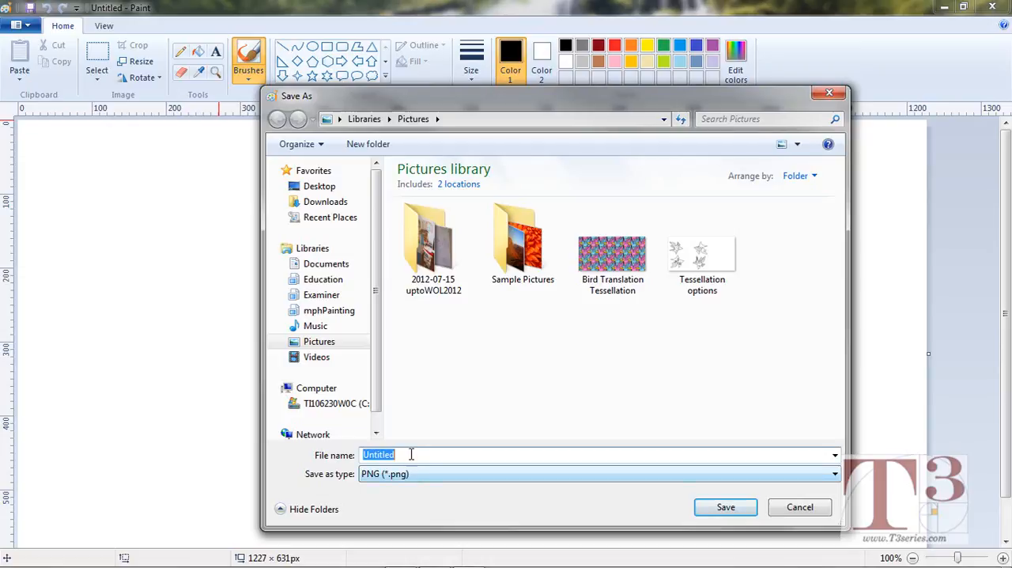
text(Radial Design)
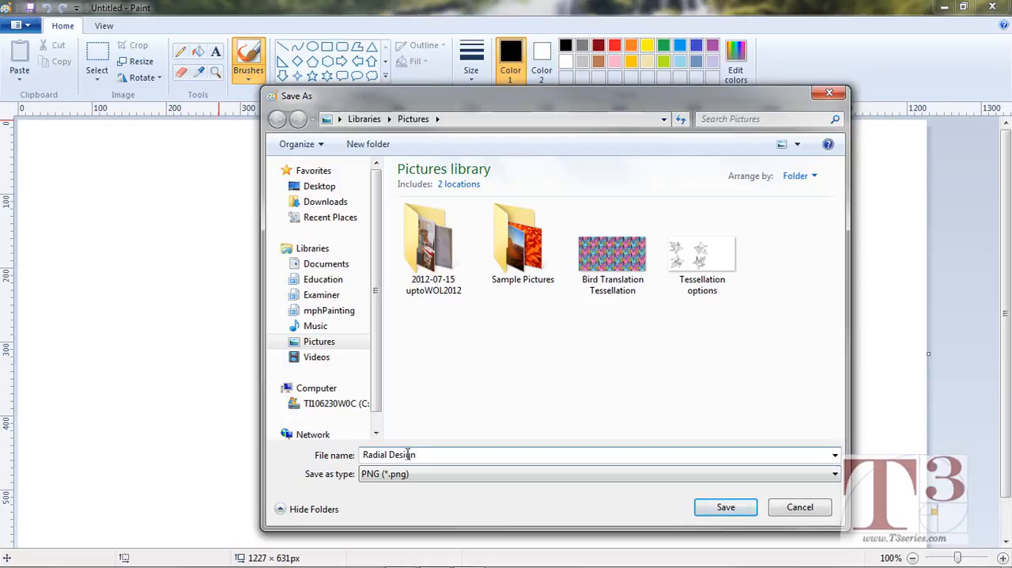
text( 1)
click(728, 508)
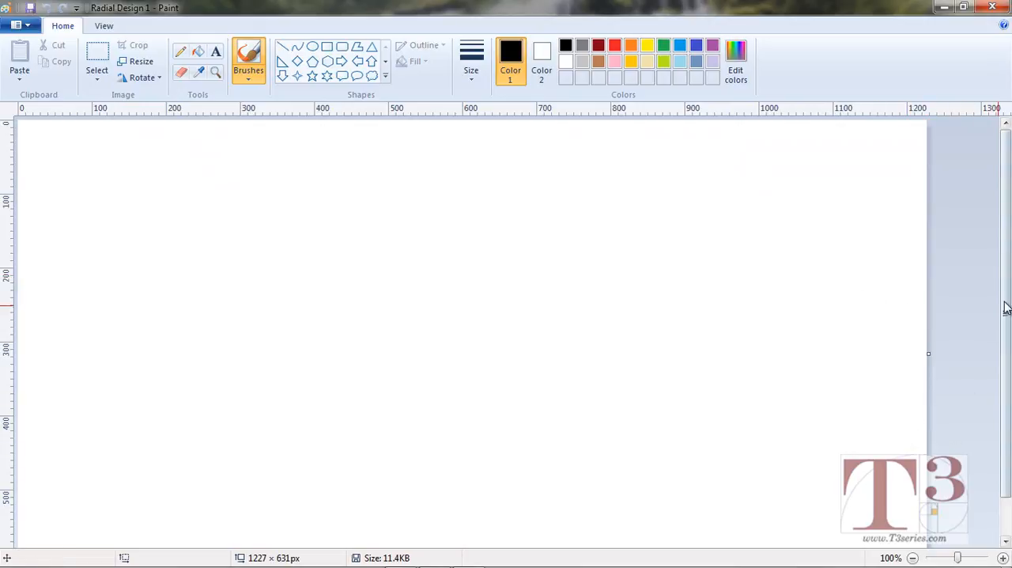
Hide the rulers around the canvas and show them again.
drag(1005, 335, 1006, 244)
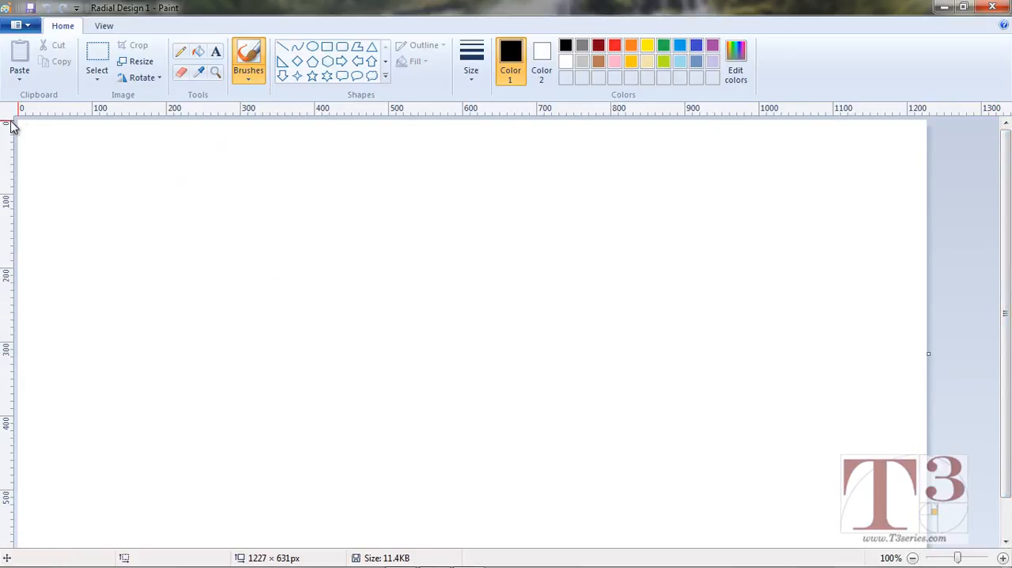
click(105, 28)
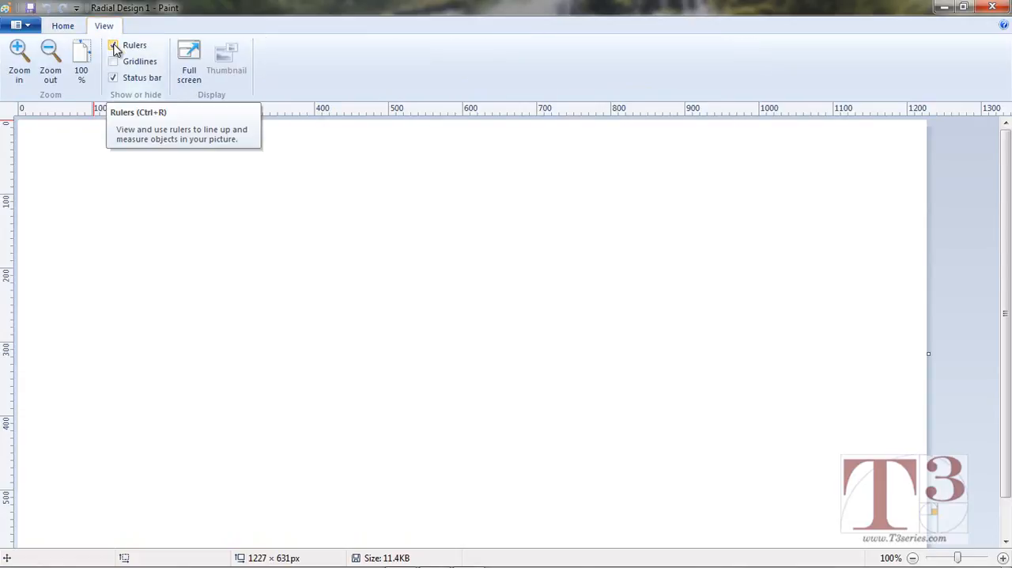
click(115, 48)
click(115, 47)
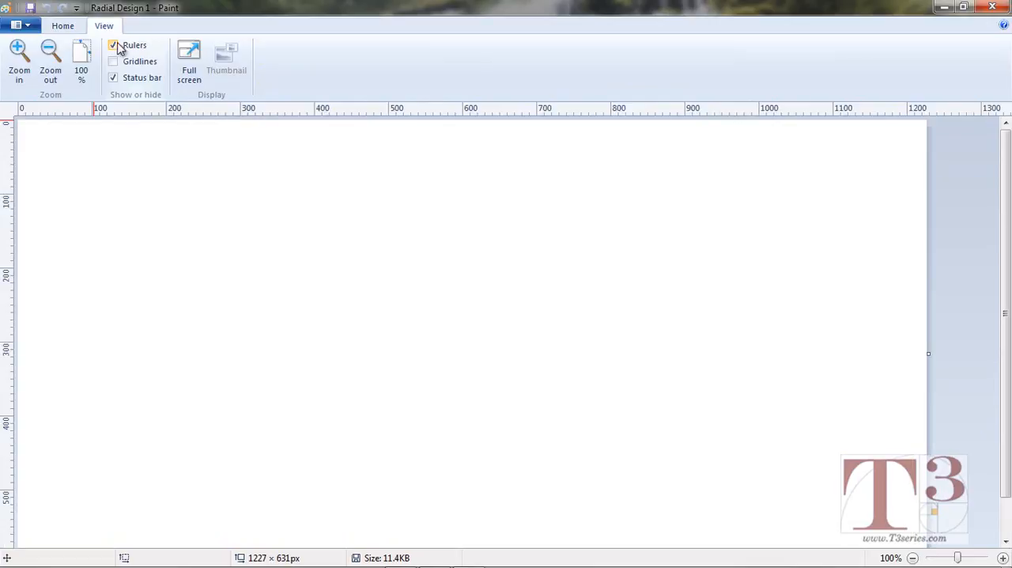
Resize the canvas by pixels to 550 horizontal by 550 vertical, without maintaining the aspect ratio.
click(63, 26)
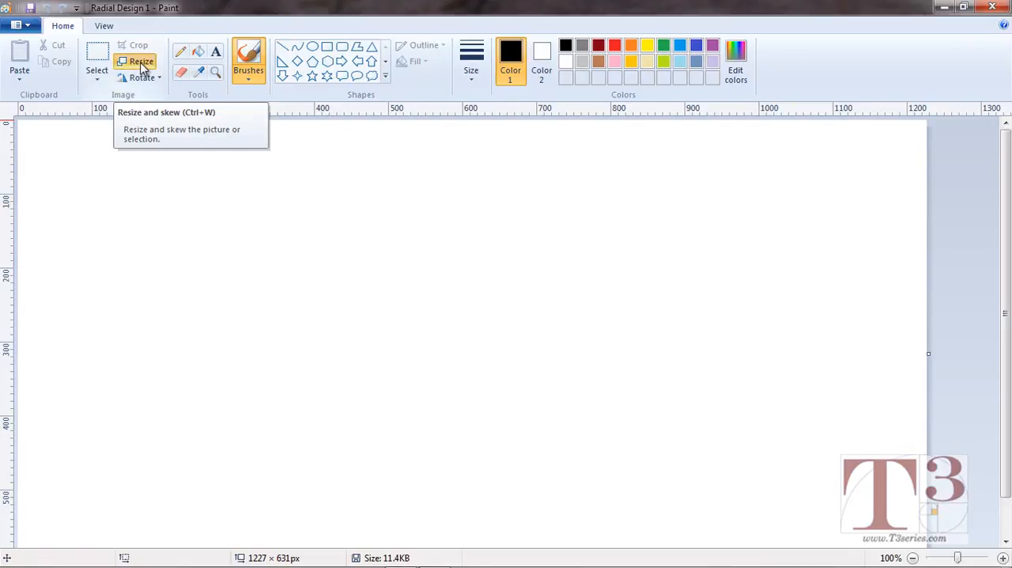
click(141, 63)
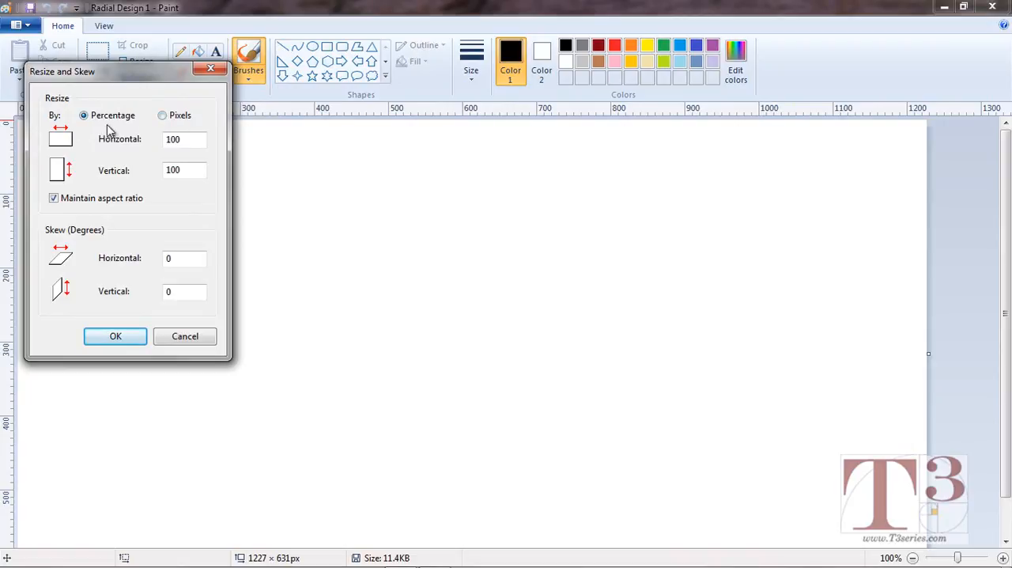
click(164, 117)
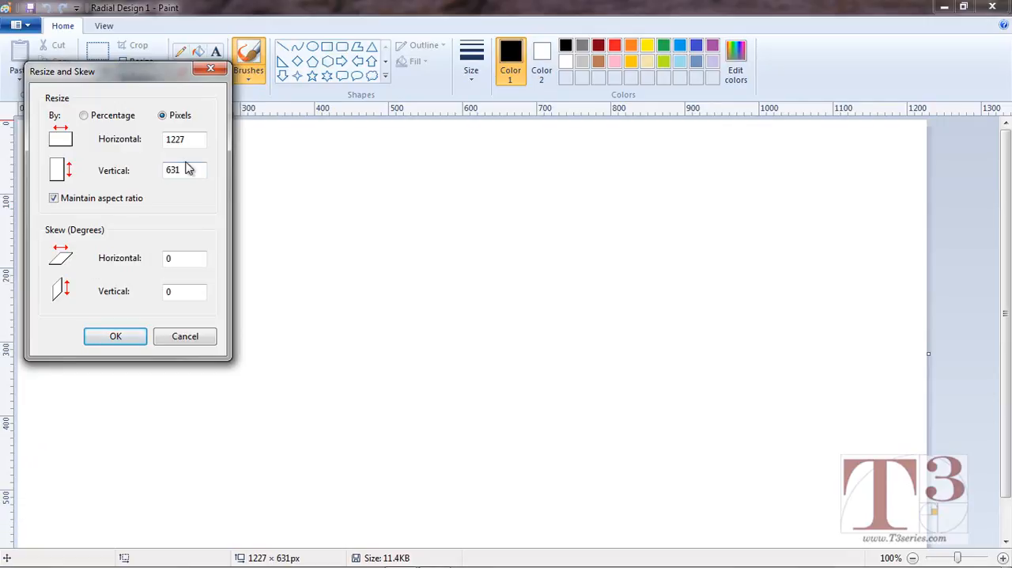
drag(188, 170, 146, 164)
click(54, 200)
drag(198, 143, 134, 143)
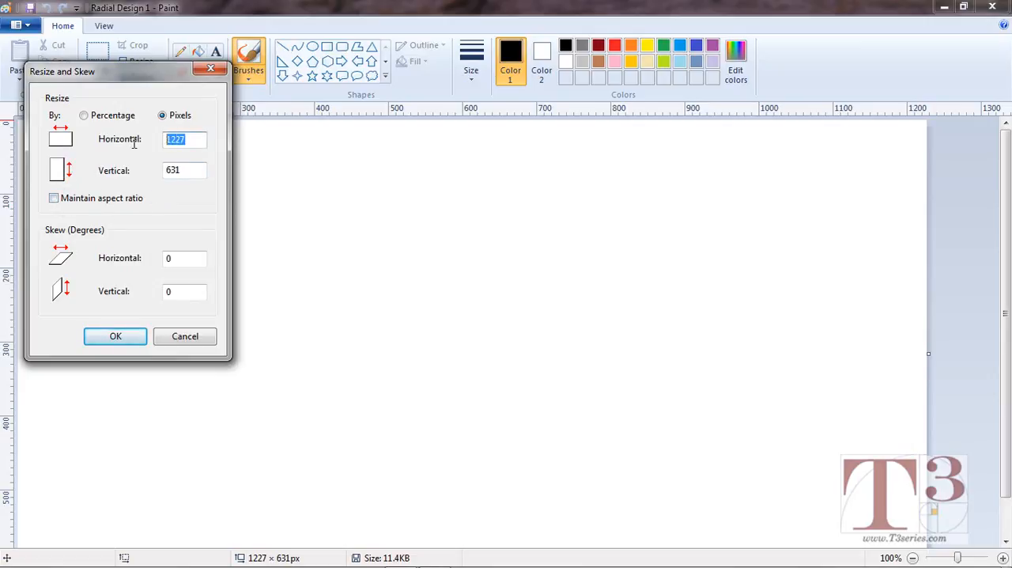
text(550)
drag(190, 172, 158, 181)
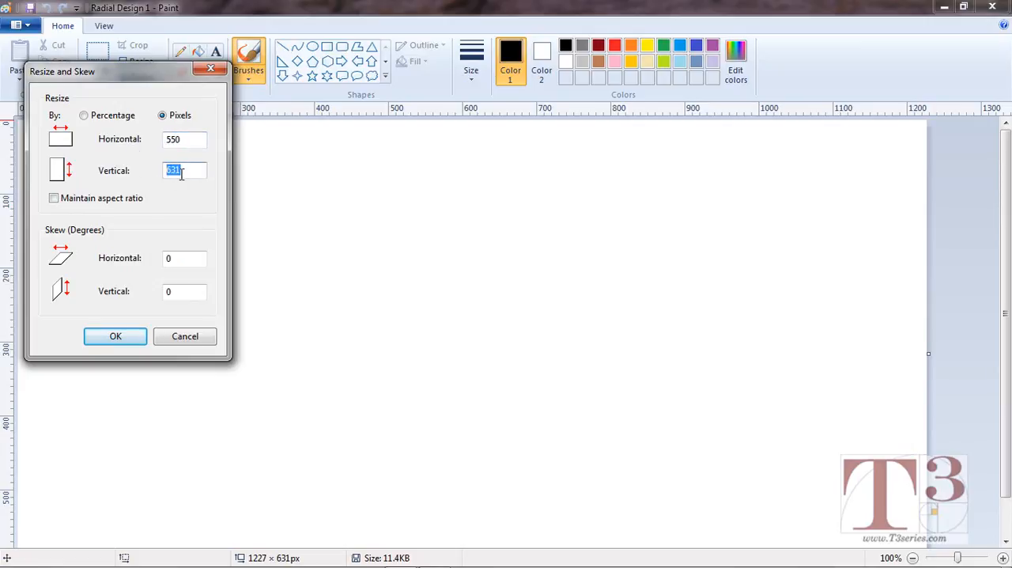
text(550)
click(127, 337)
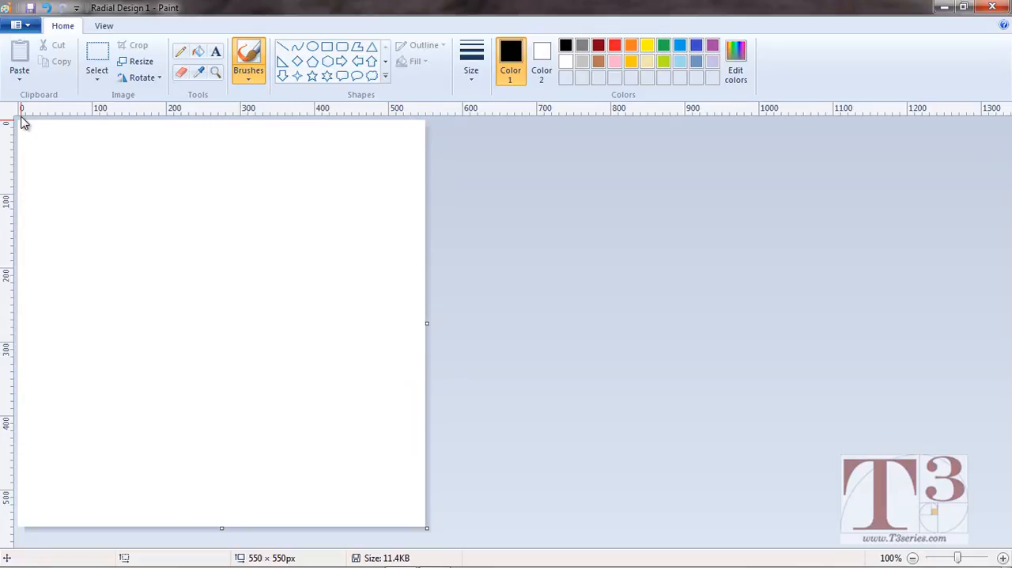
Minimize the ribbon and restore it to full size.
click(77, 9)
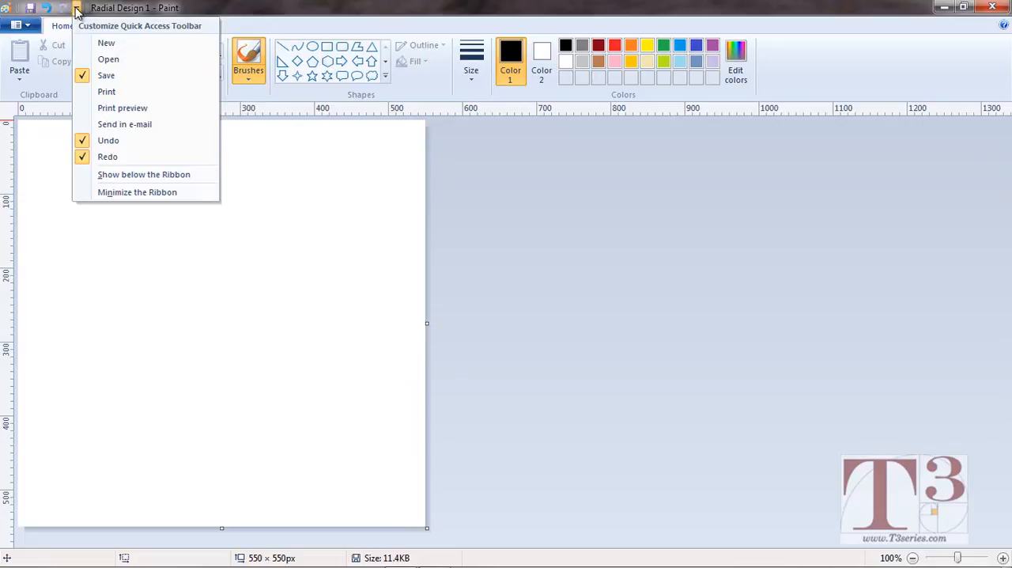
click(122, 194)
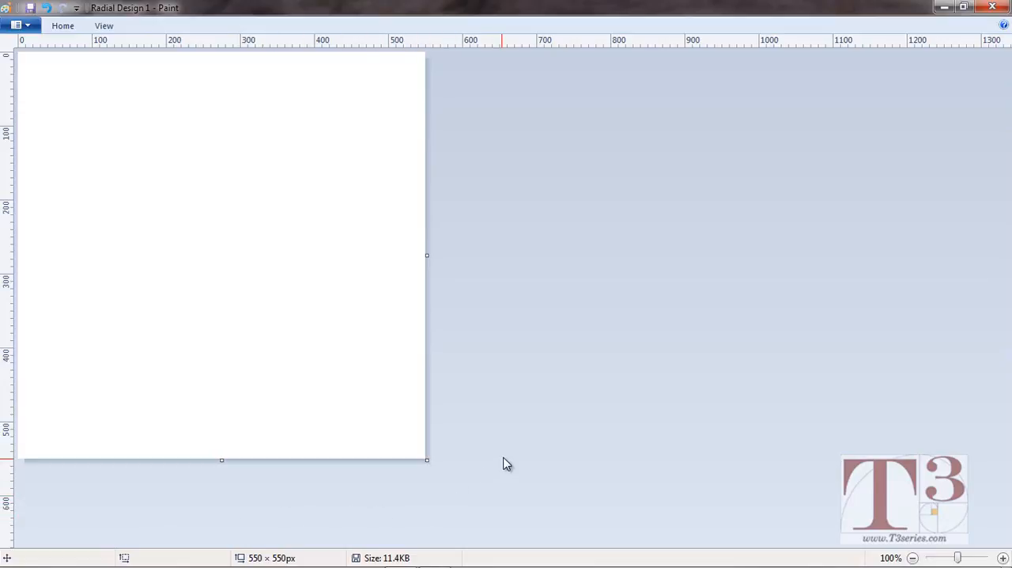
click(77, 12)
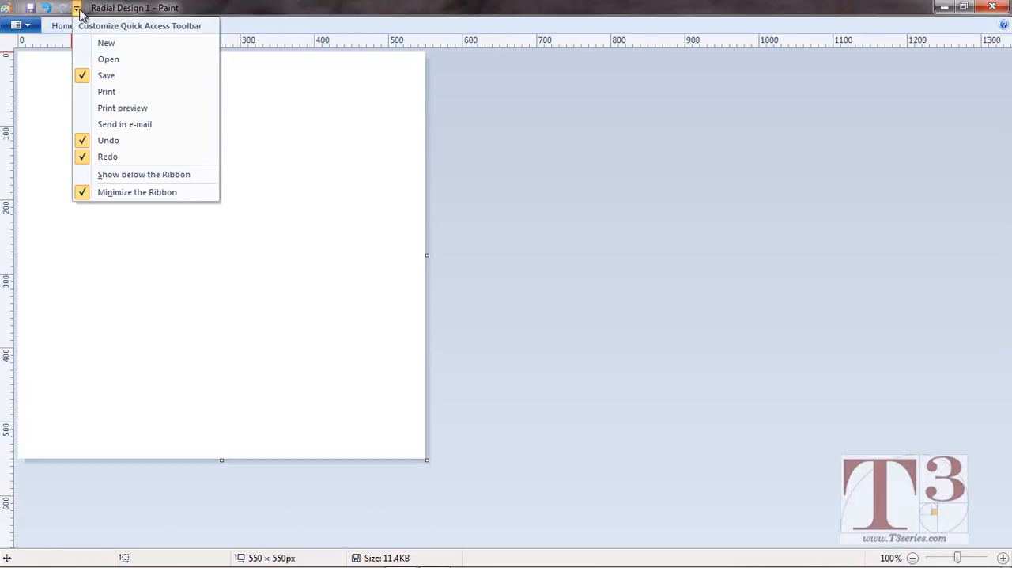
click(138, 194)
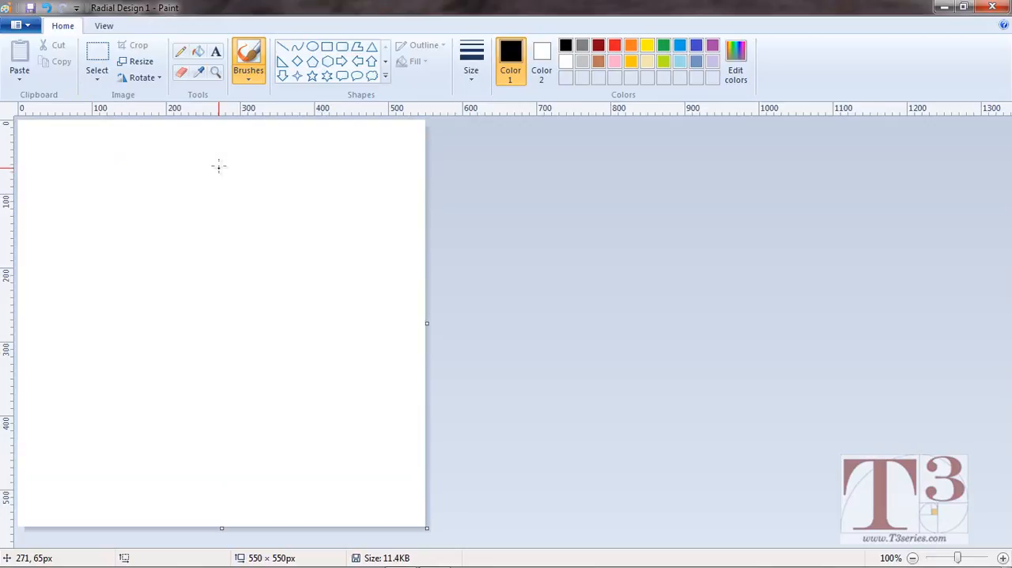
Choose the Oval shape with the second-thinnest line size.
click(314, 49)
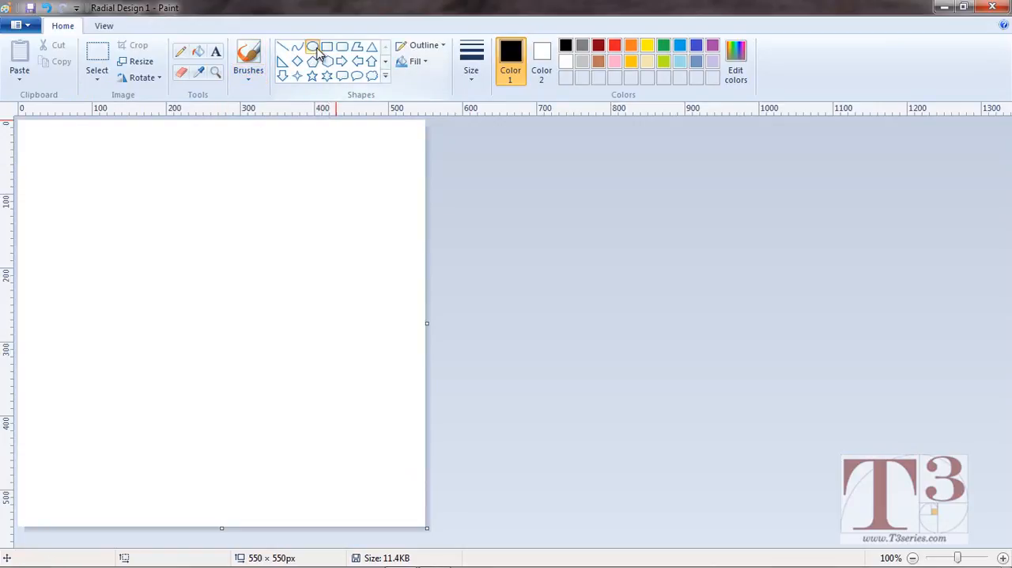
click(465, 81)
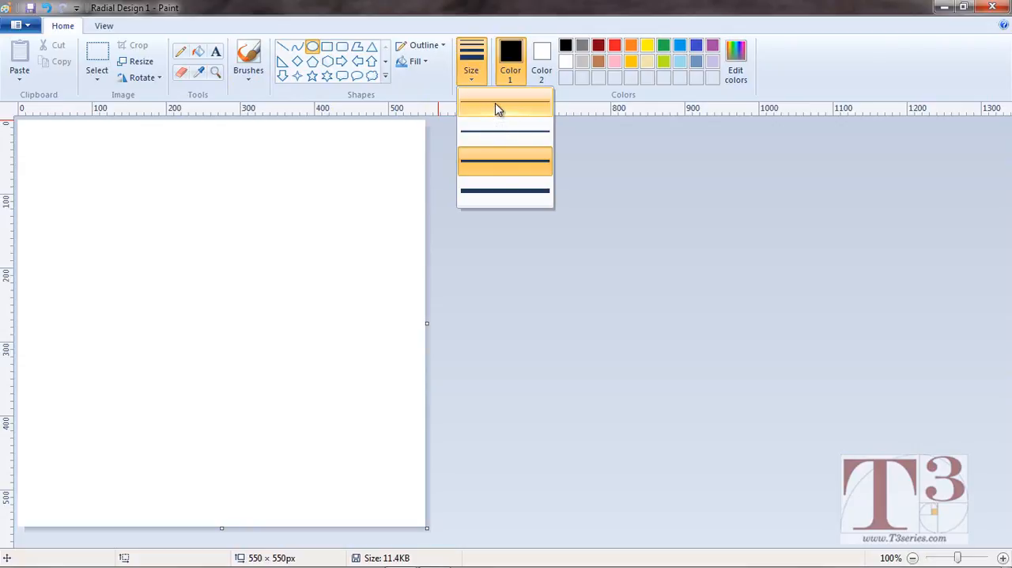
click(510, 143)
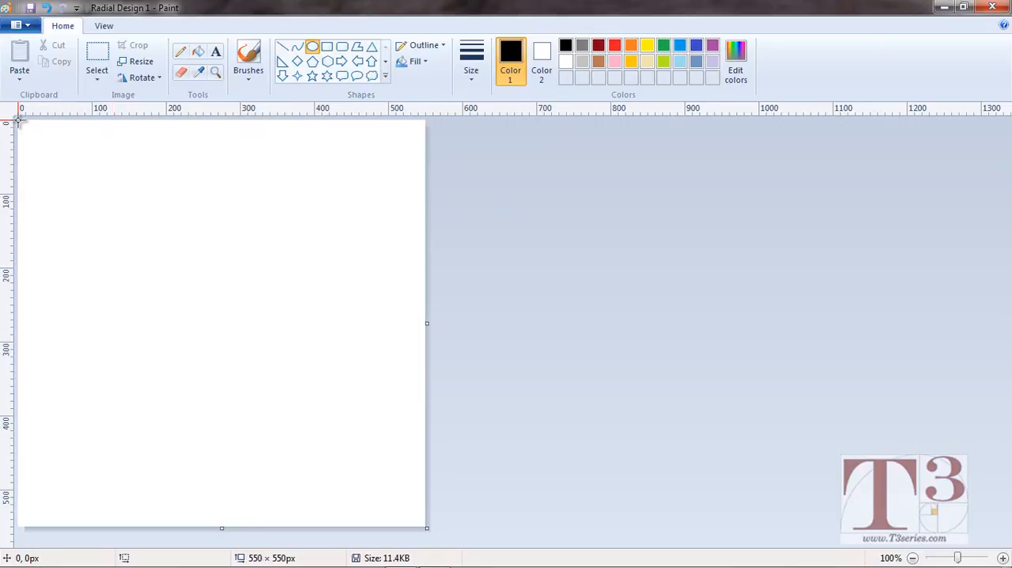
Try drawing a circle about 549 px across over the whole canvas, shift it slightly downward, and undo it.
drag(18, 120, 424, 525)
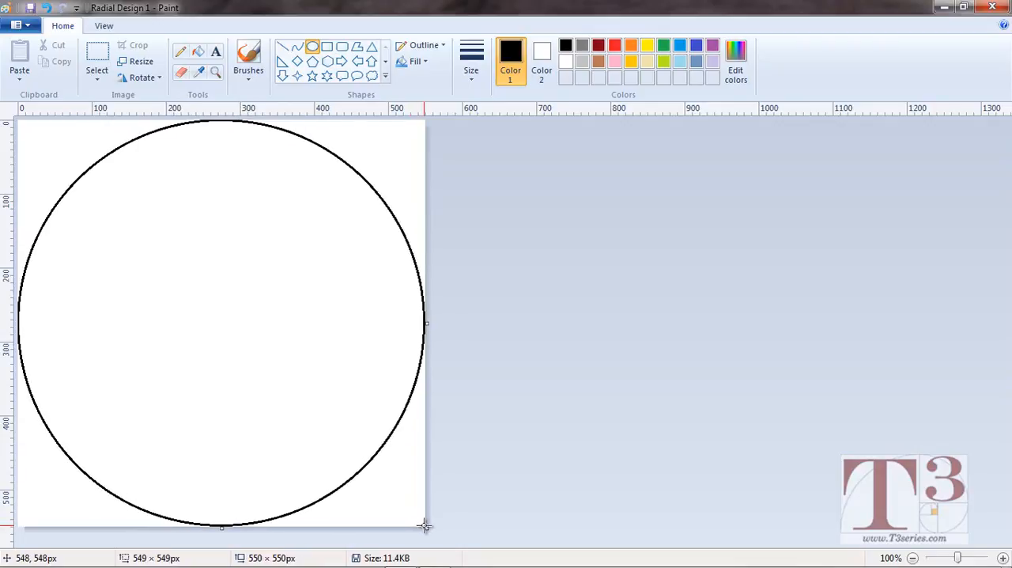
drag(425, 525, 425, 525)
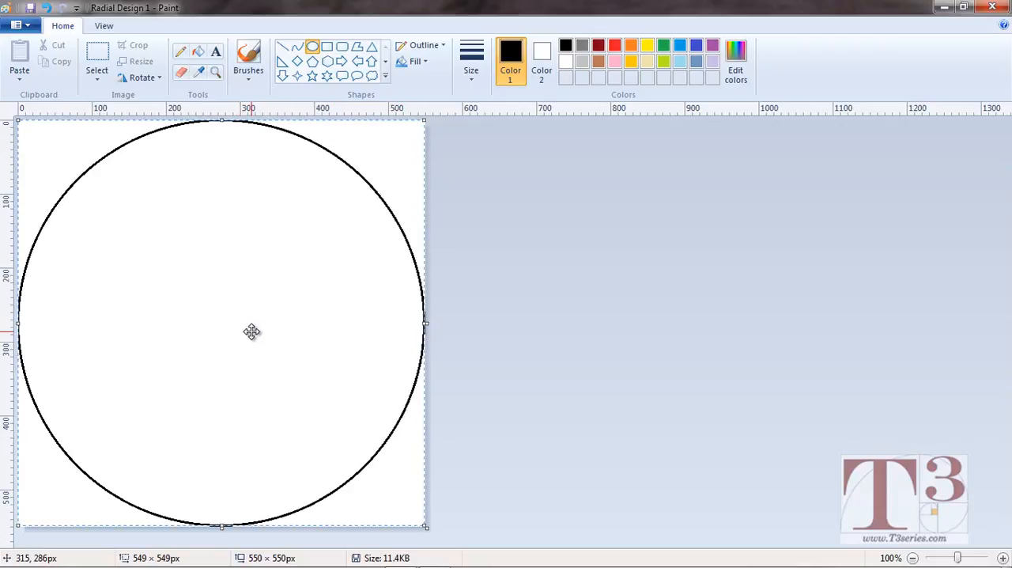
drag(251, 332, 251, 335)
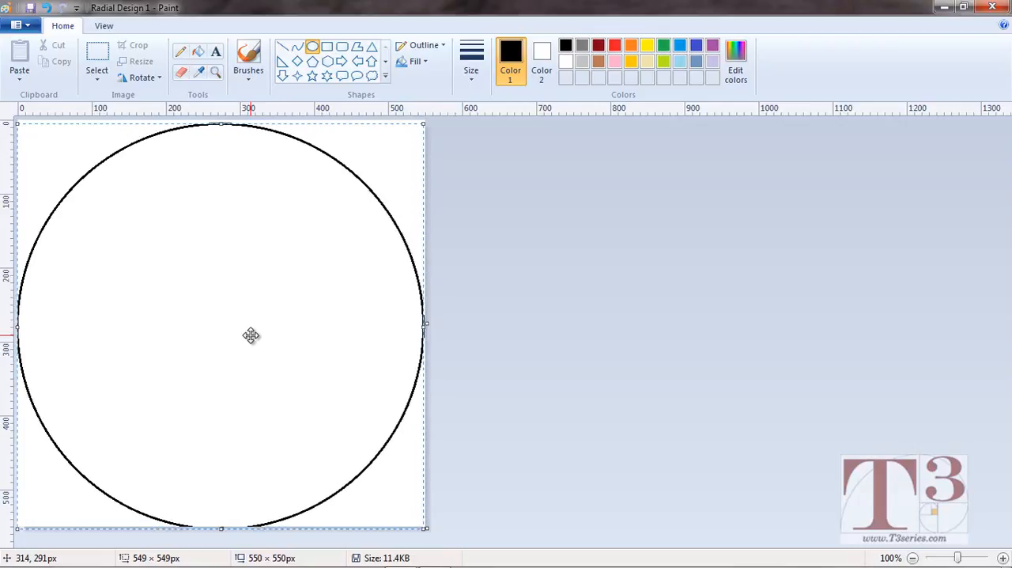
key(ctrl+z)
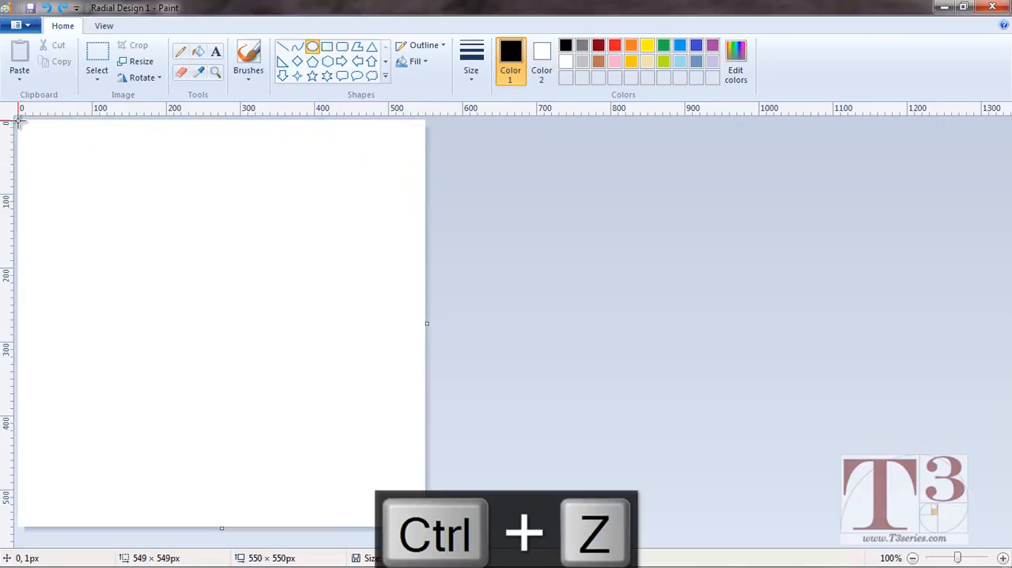
Draw a black circle about 549 px across from the canvas's upper-left corner to its lower-right corner and deselect it.
drag(17, 121, 425, 526)
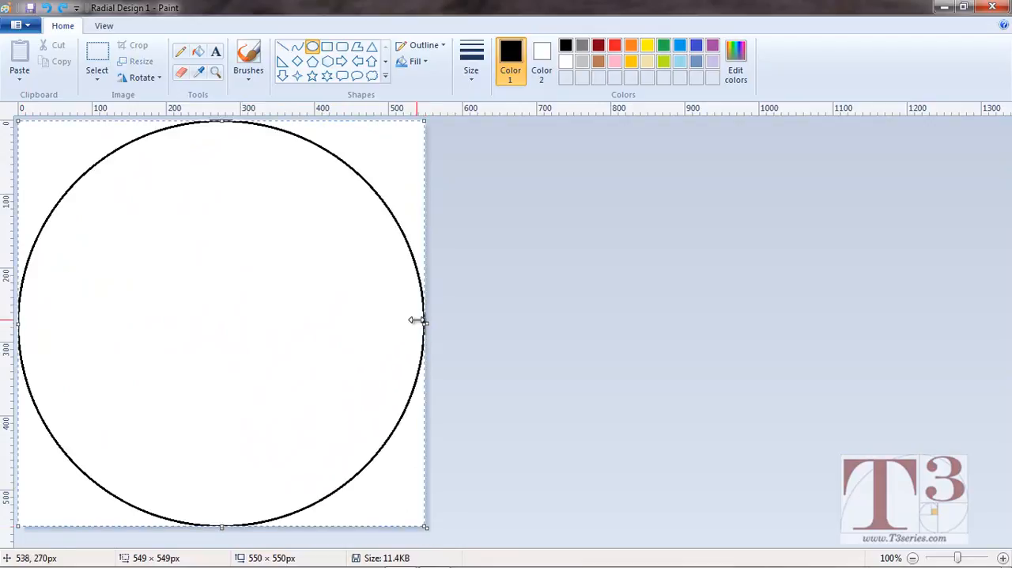
click(490, 313)
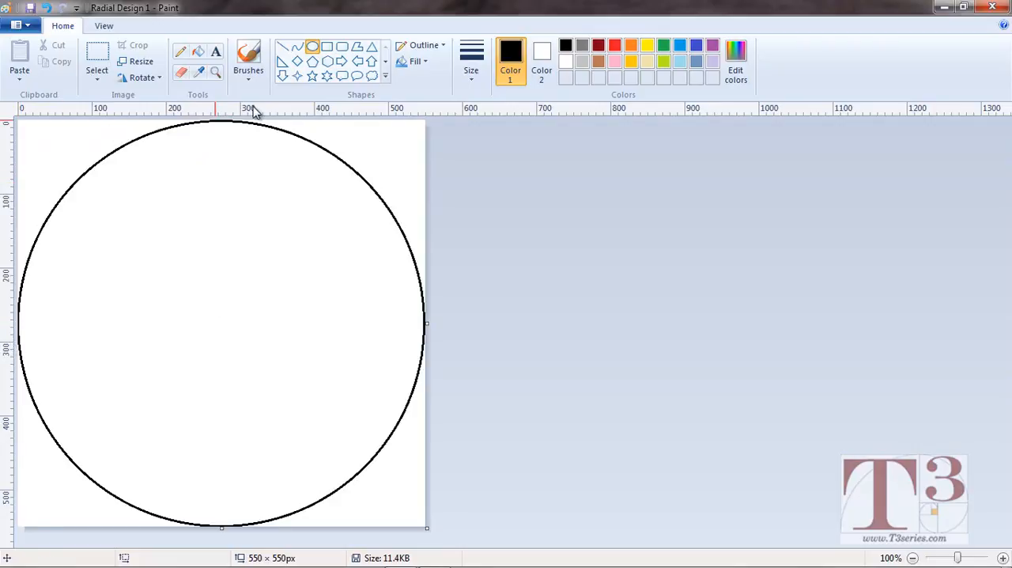
Draw a horizontal line about 548 px and a vertical line about 553 px through the circle's center, using the second-thinnest line size.
click(285, 49)
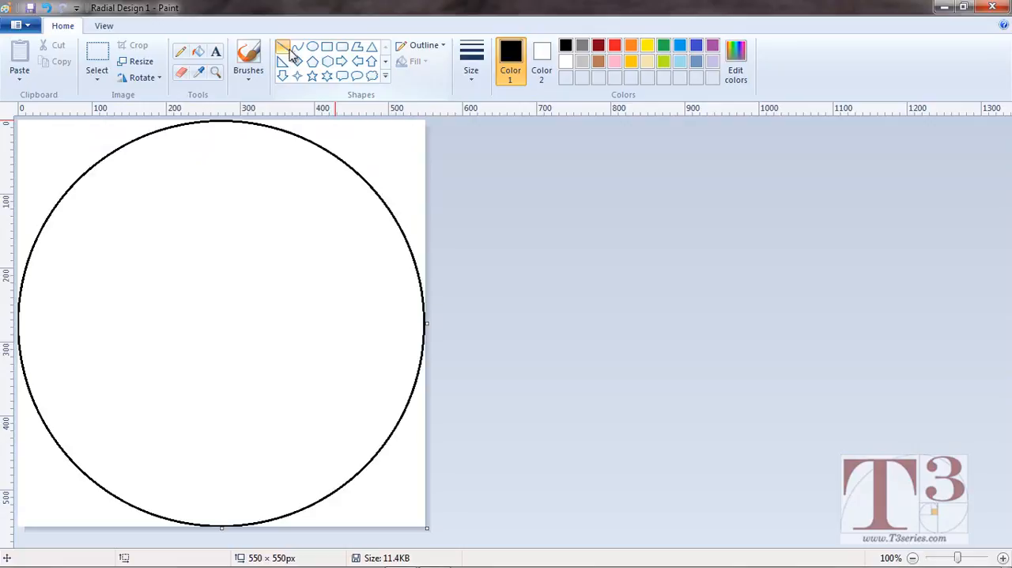
click(477, 73)
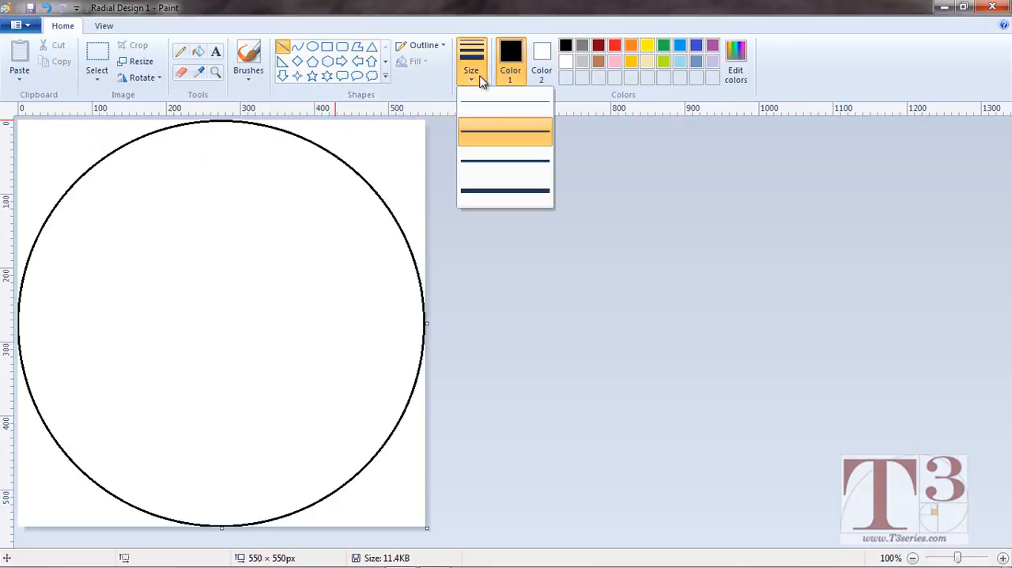
click(477, 137)
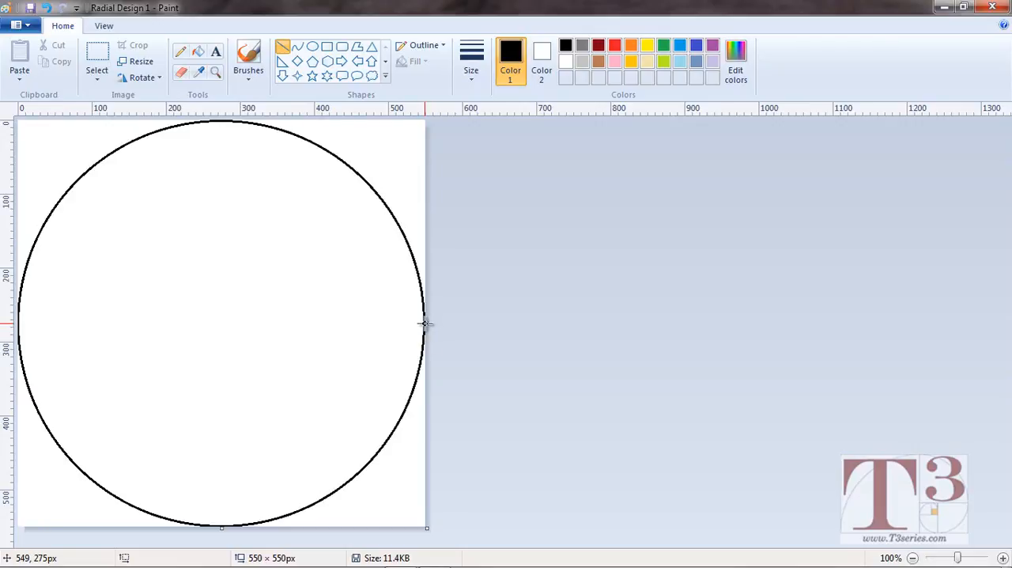
drag(425, 323, 16, 333)
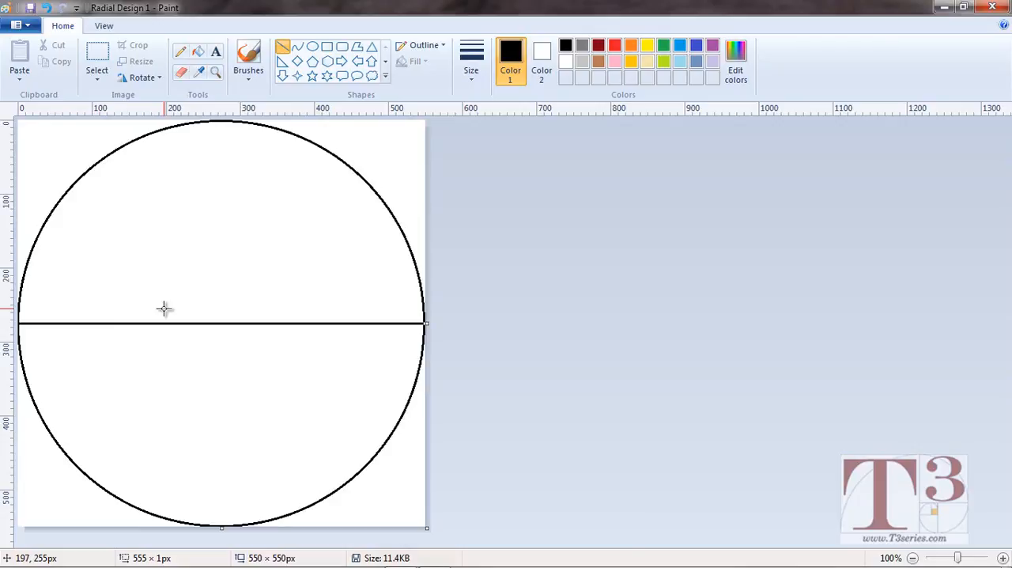
key(ctrl+z)
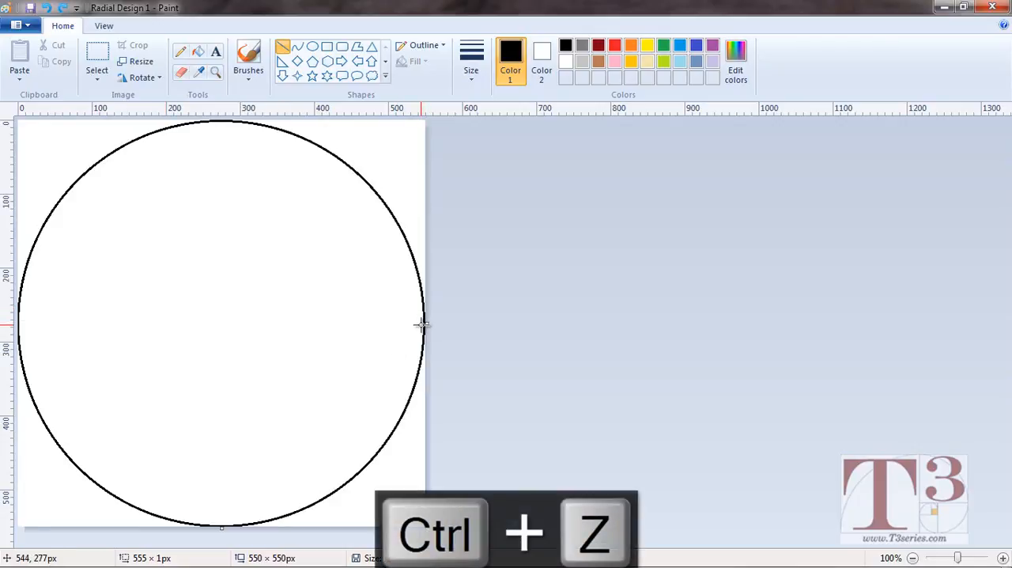
drag(425, 323, 113, 342)
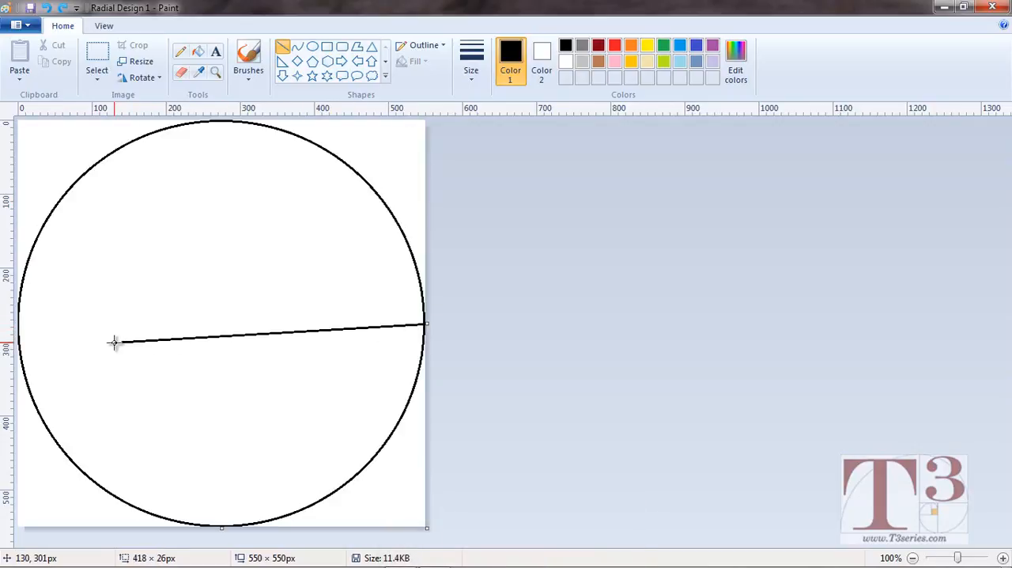
drag(114, 341, 18, 345)
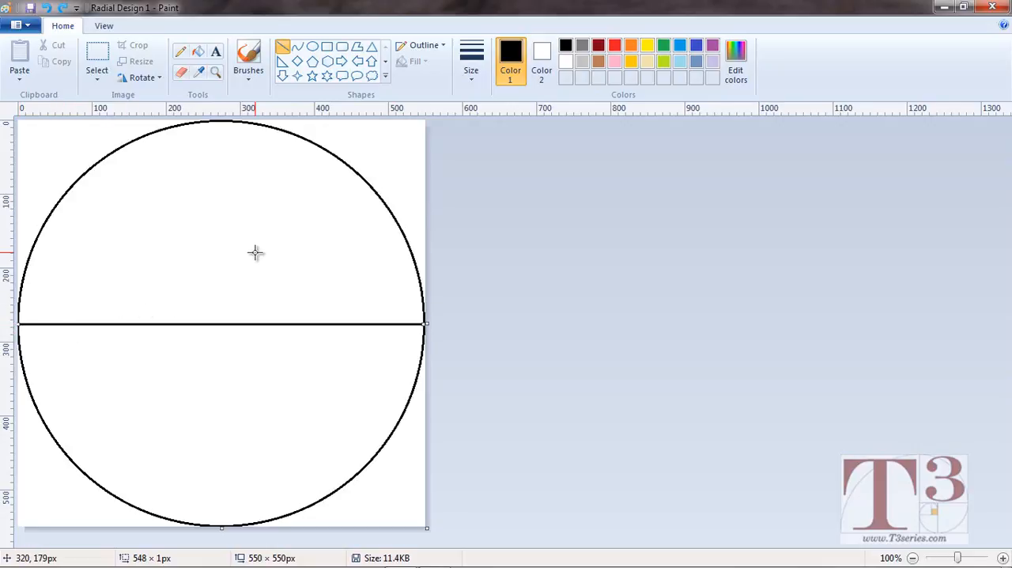
click(463, 180)
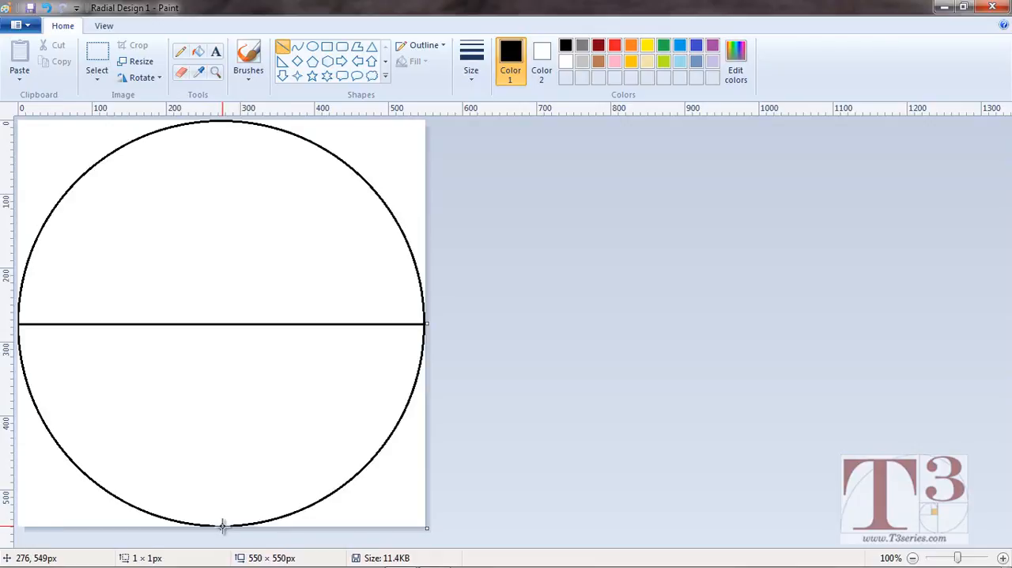
drag(223, 525, 257, 118)
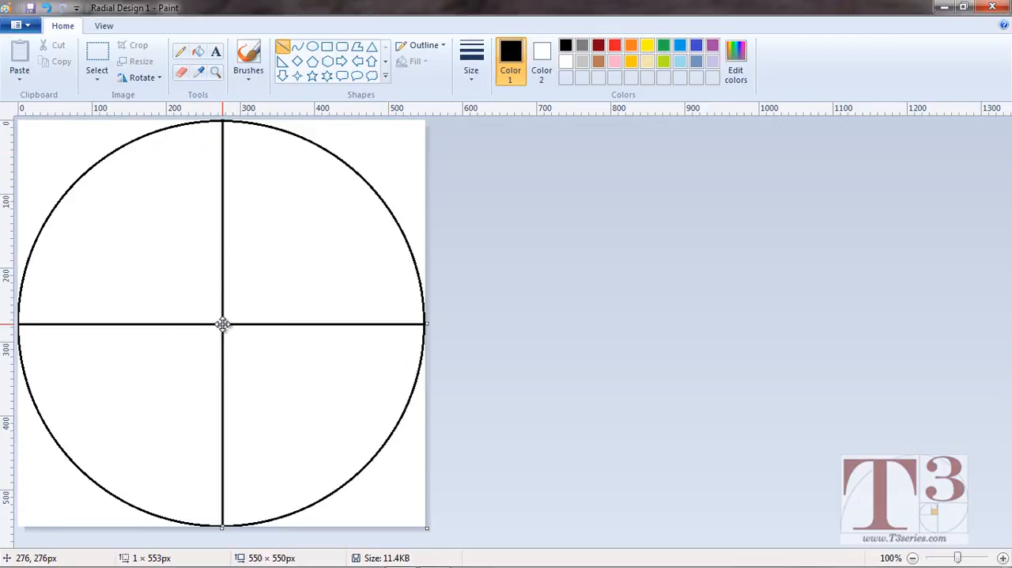
click(283, 49)
Draw four 45-degree diagonal lines from the circle's center to its edge, each spanning about 194 × 194 px.
drag(223, 324, 371, 200)
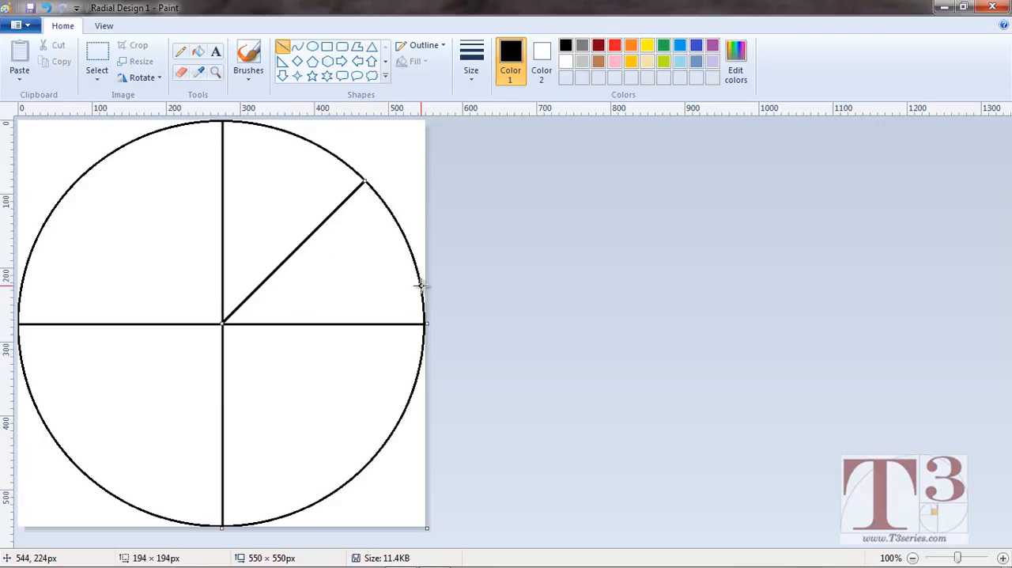
click(383, 285)
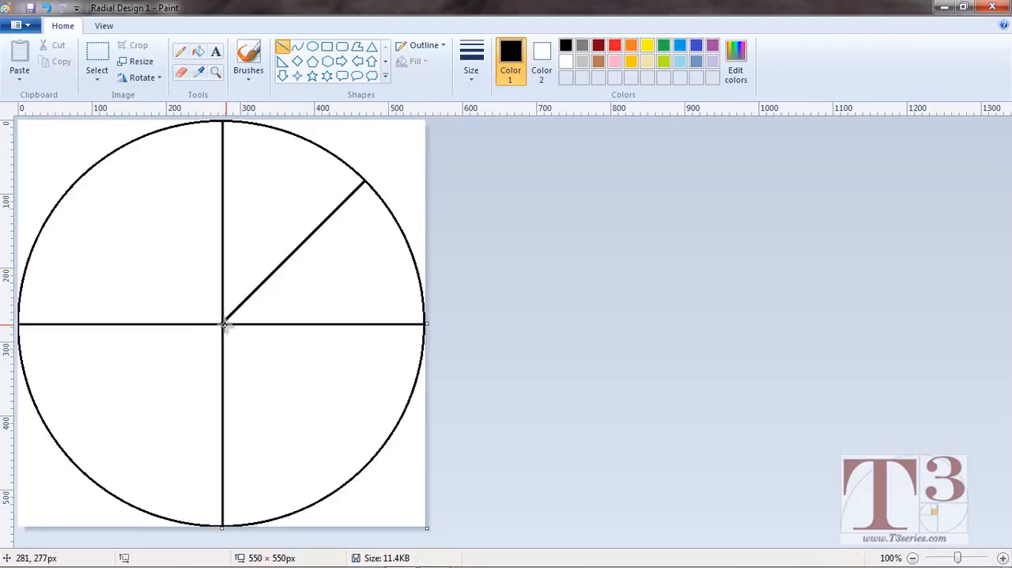
drag(222, 324, 360, 471)
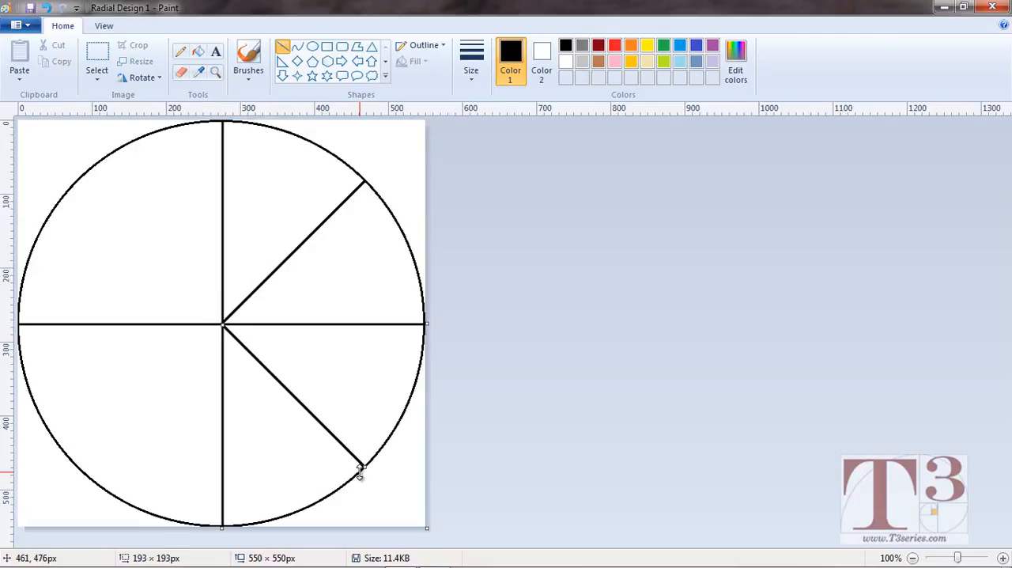
click(177, 359)
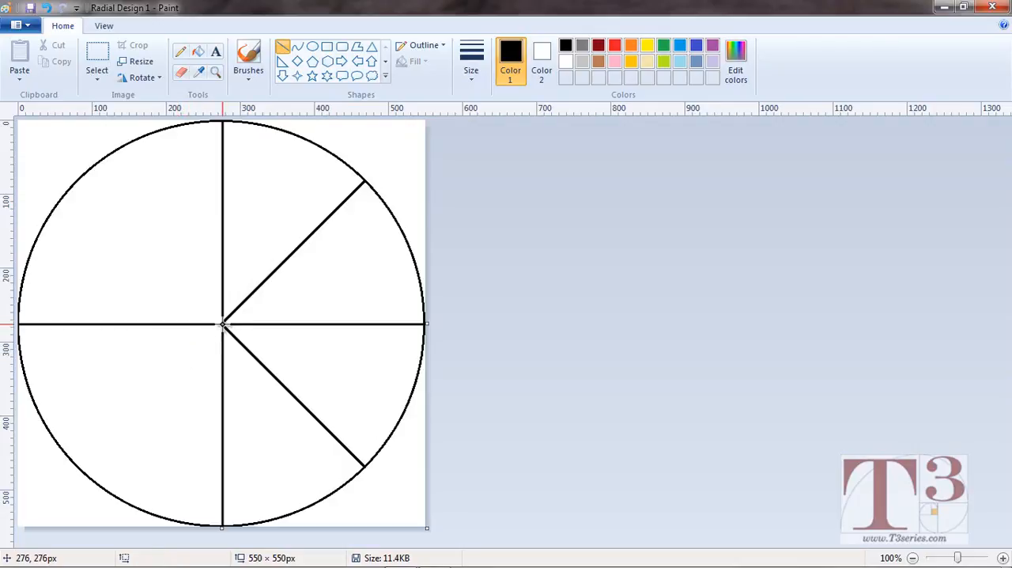
drag(223, 323, 65, 451)
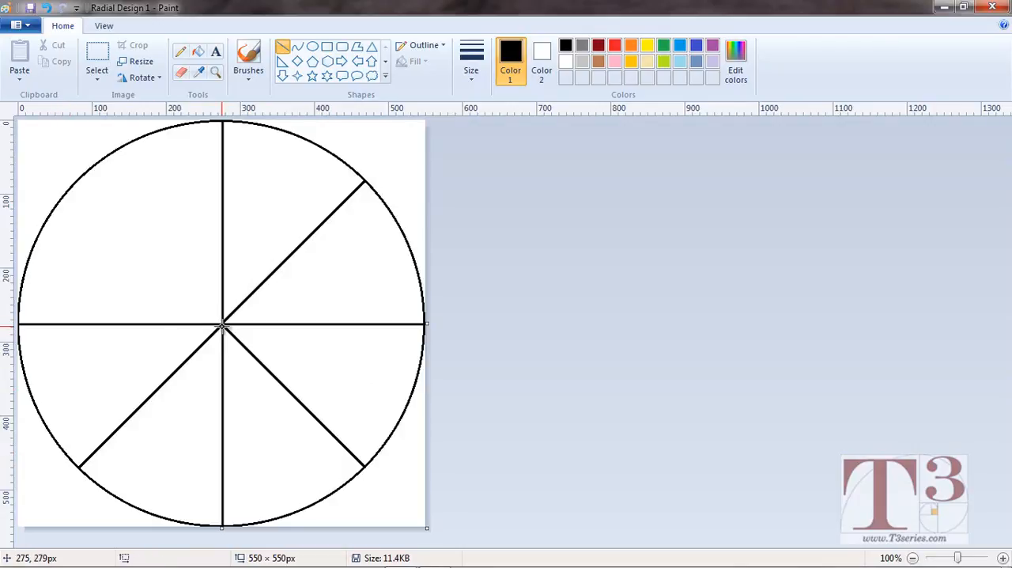
drag(222, 324, 77, 180)
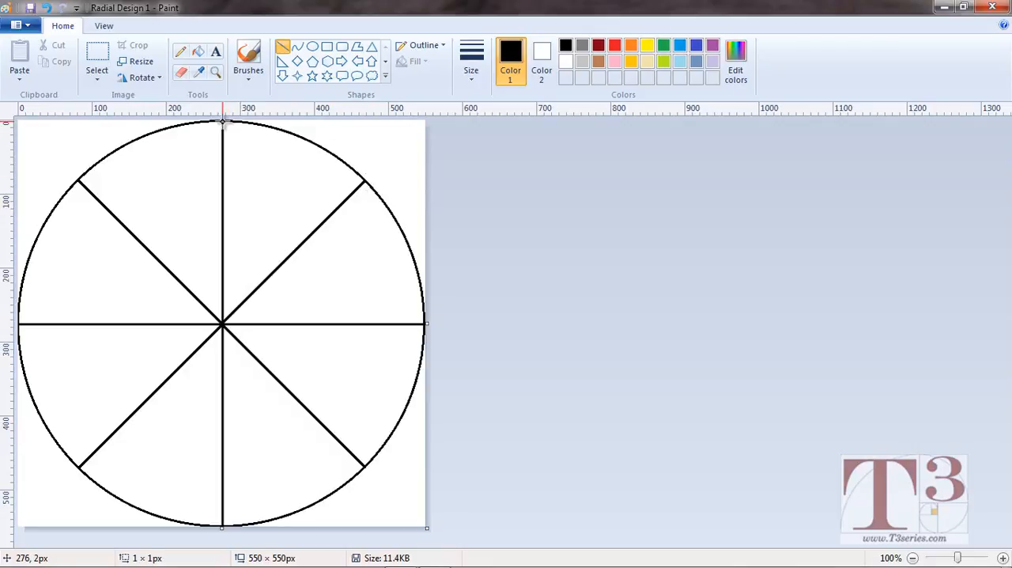
Draw two diagonal lines from the circle's top point to its rightmost point, spanning about 274 px, and on to its bottom point, about 277 px.
drag(223, 121, 429, 317)
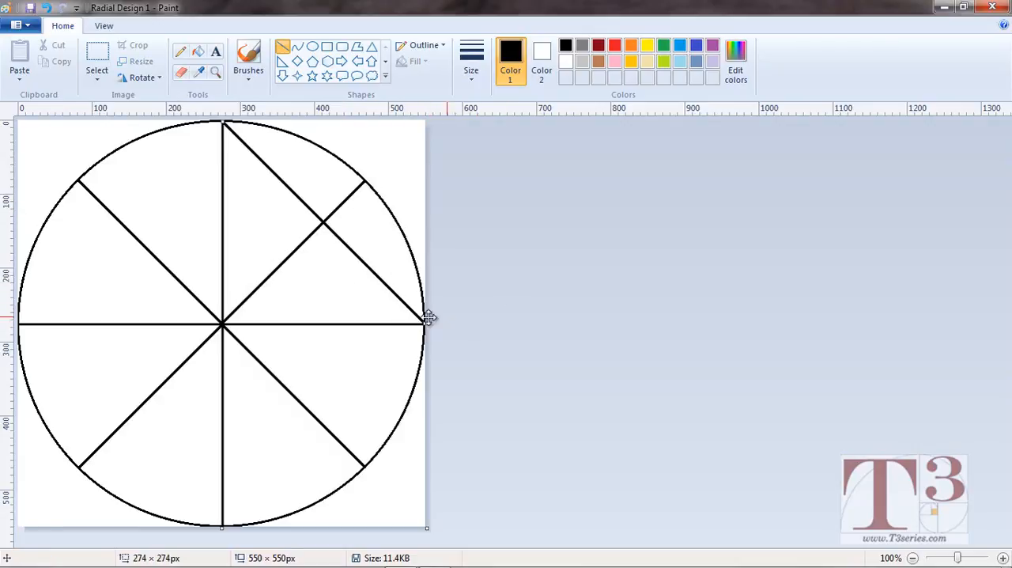
click(481, 271)
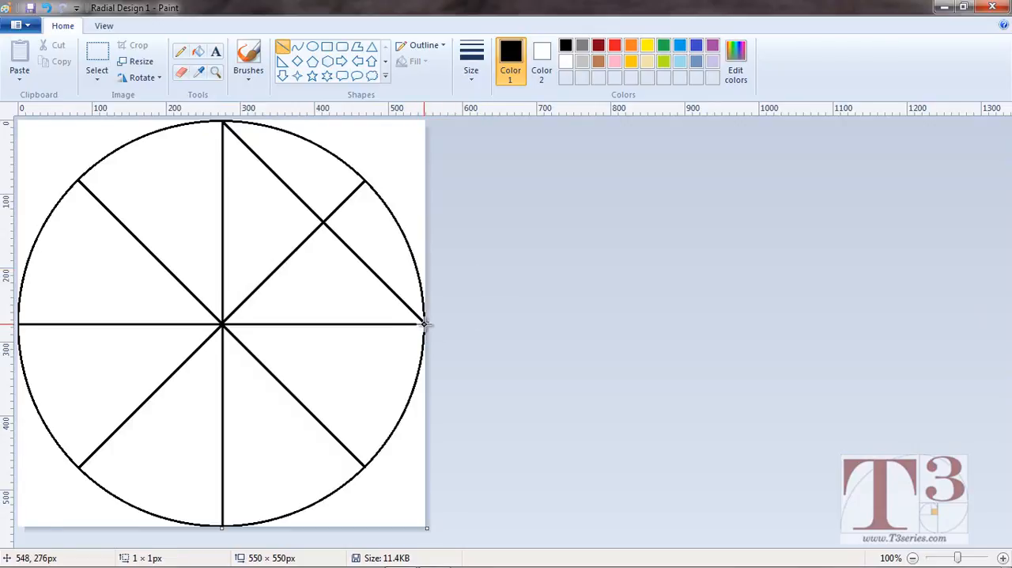
drag(425, 323, 223, 525)
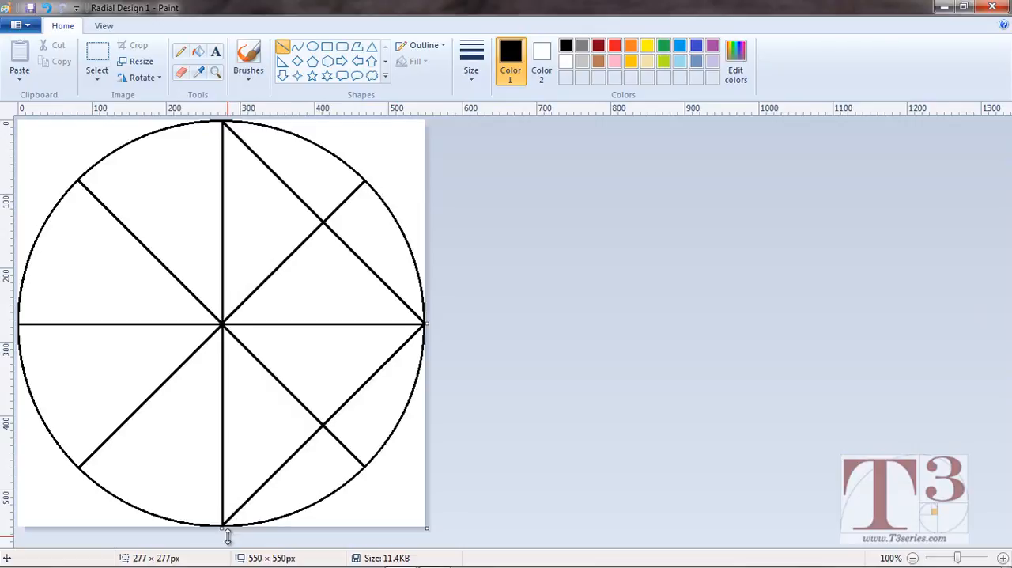
click(468, 420)
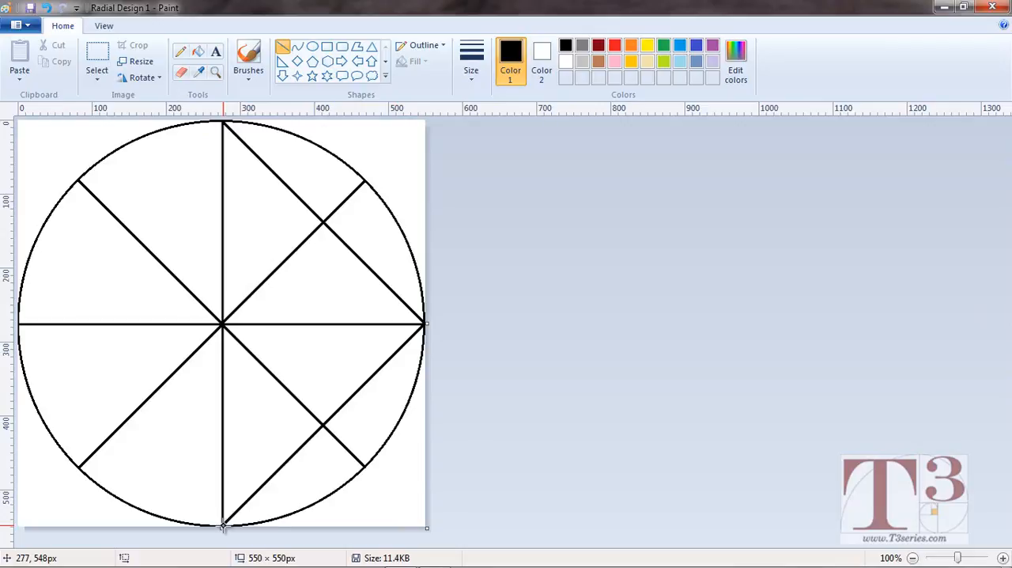
Try drawing diagonal lines from the circle's bottom point to its leftmost point and on to its top point, and undo both.
drag(223, 524, 178, 476)
mouse_move(55, 352)
mouse_down()
mouse_move(19, 325)
mouse_move(224, 125)
mouse_up()
click(55, 276)
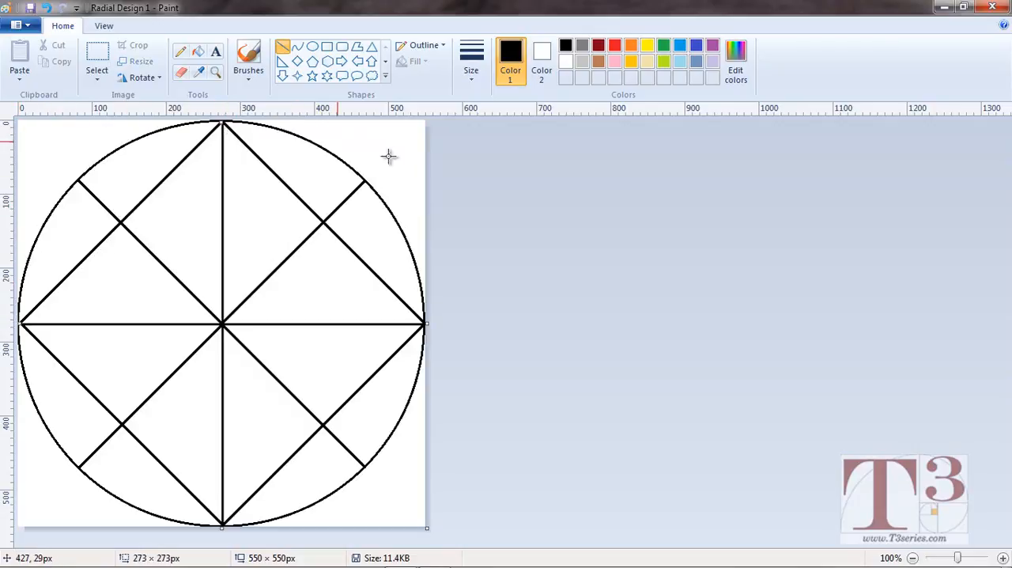
click(482, 165)
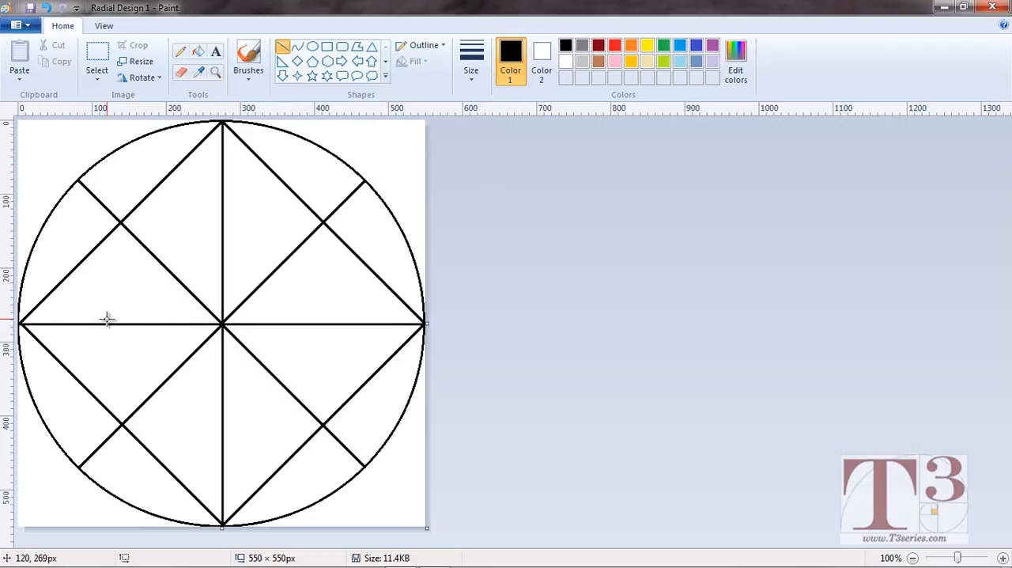
key(ctrl+z)
key(ctrl+z)
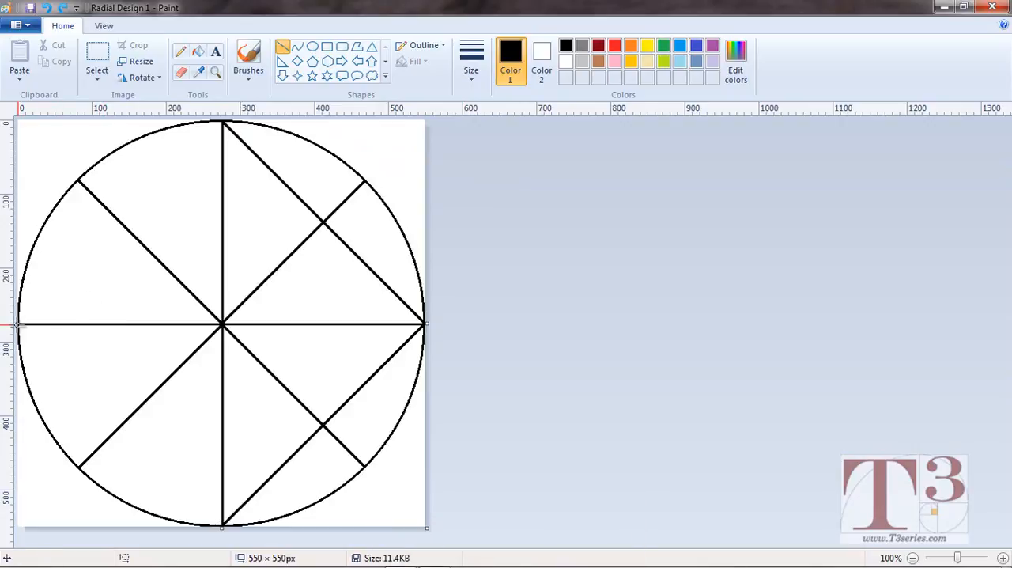
Draw diagonal lines from the circle's leftmost point to its bottom and top points, nudging the upper one, about 275 × 275 px, into alignment.
mouse_move(19, 324)
mouse_down()
mouse_move(197, 553)
mouse_move(198, 534)
mouse_move(207, 546)
mouse_up()
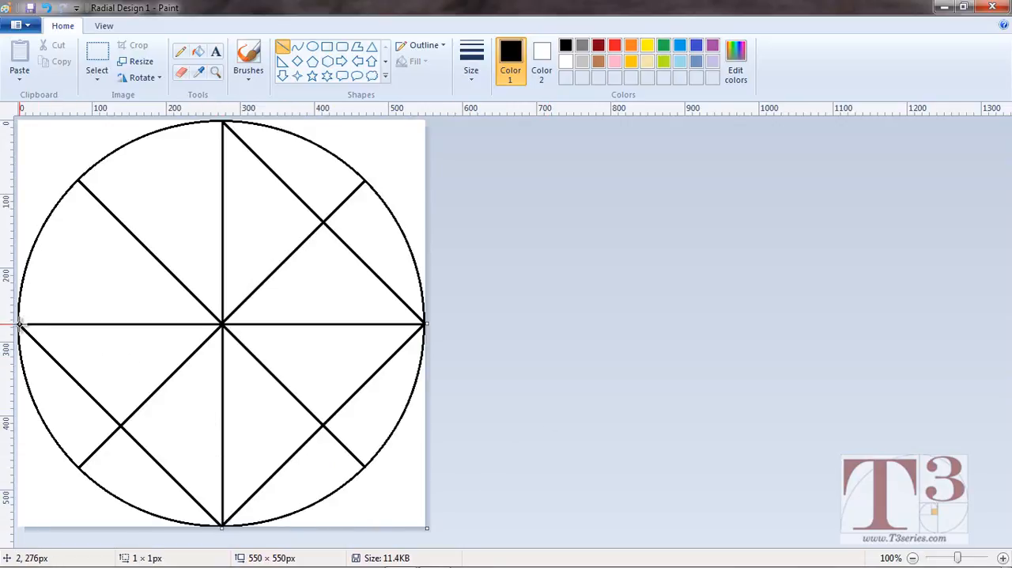
mouse_move(19, 324)
mouse_down()
mouse_move(140, 226)
mouse_move(223, 121)
mouse_up()
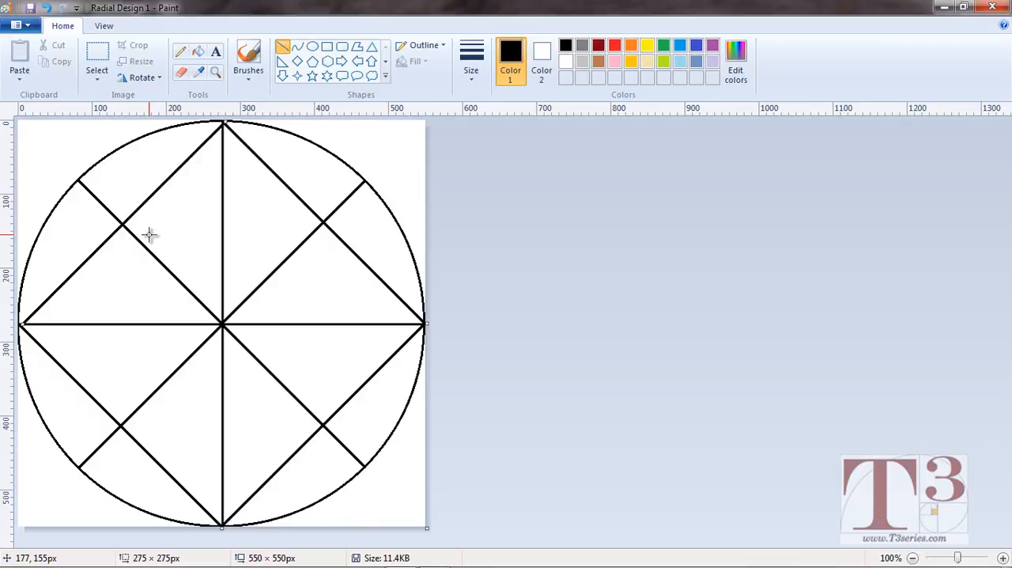
key(Left)
key(Left)
key(Left)
key(Left)
key(Left)
key(Left)
key(Left)
key(Left)
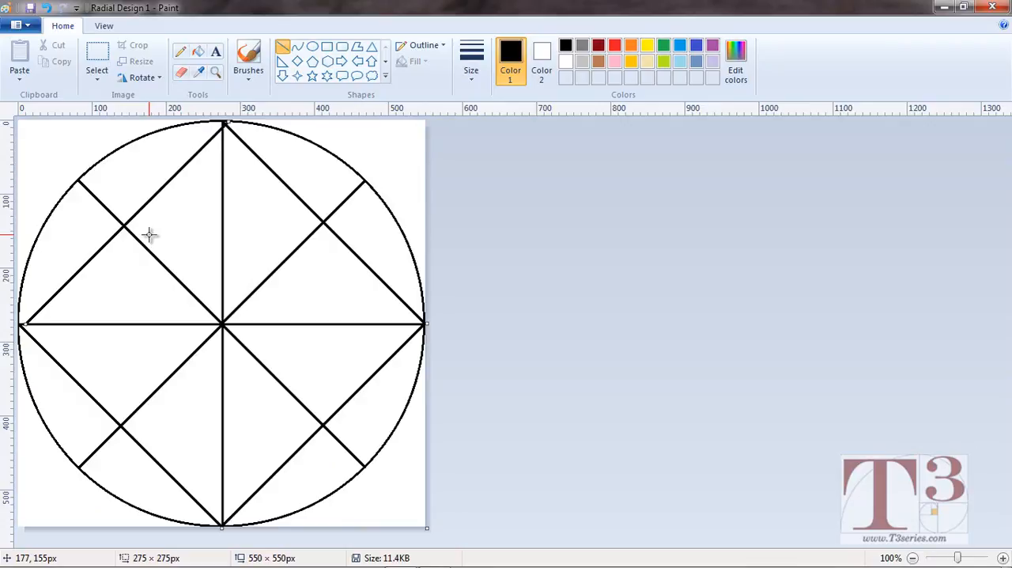
key(Left)
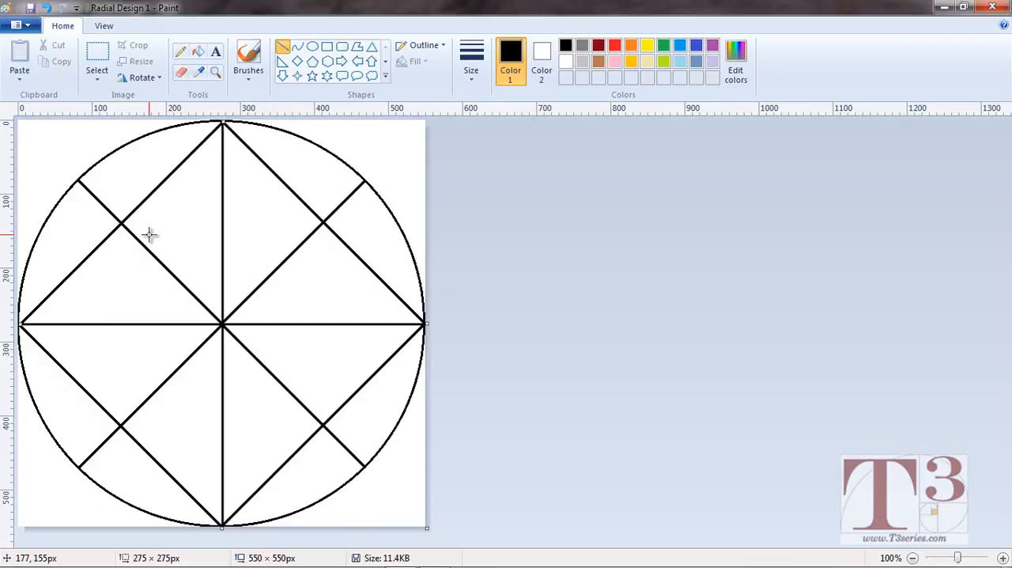
key(Left)
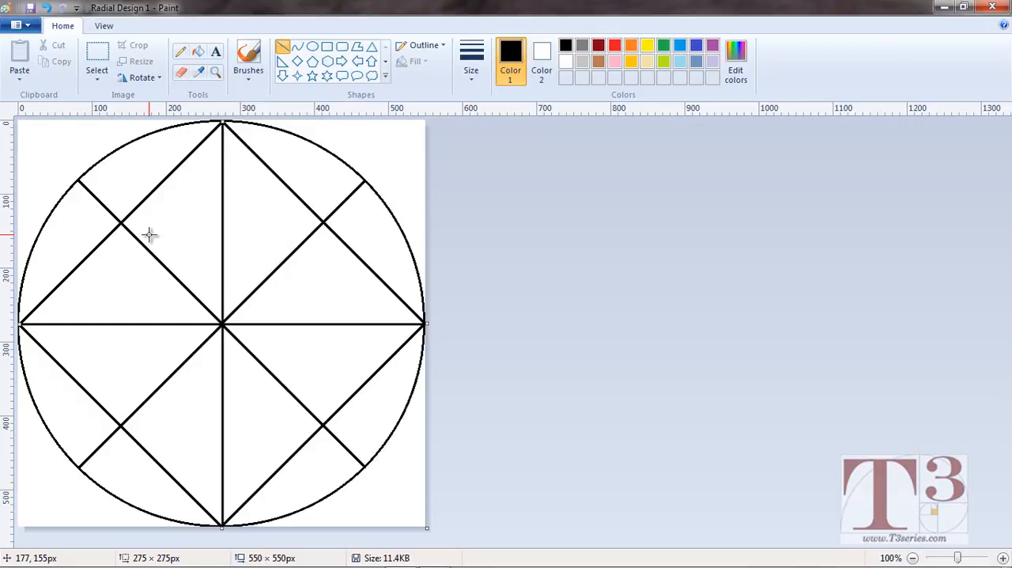
click(393, 159)
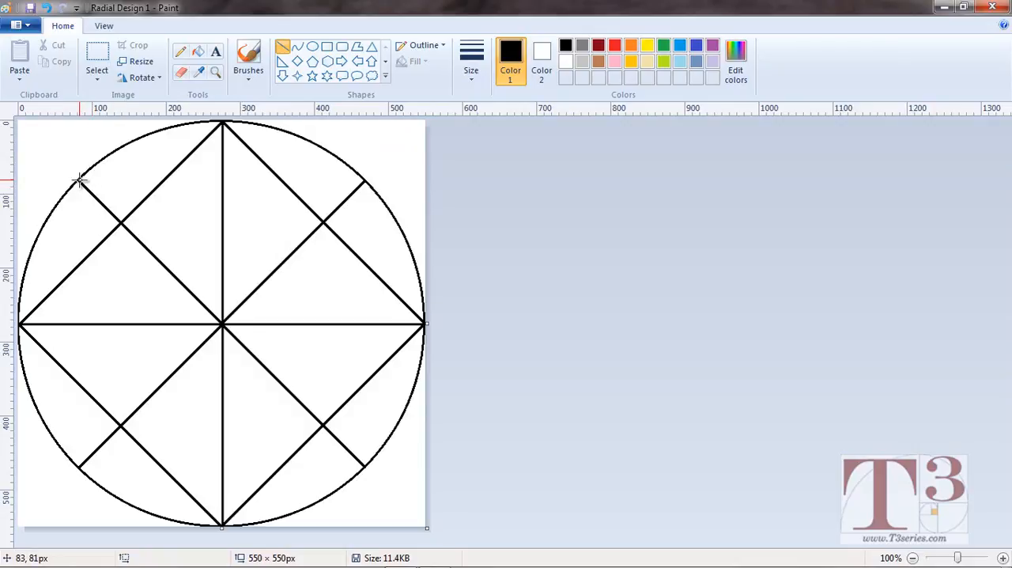
Connect the diagonals' outer ends with the top, right (about 387 px) and bottom (about 385 px) sides of a square, nudging the right side left.
drag(80, 180, 364, 197)
click(407, 172)
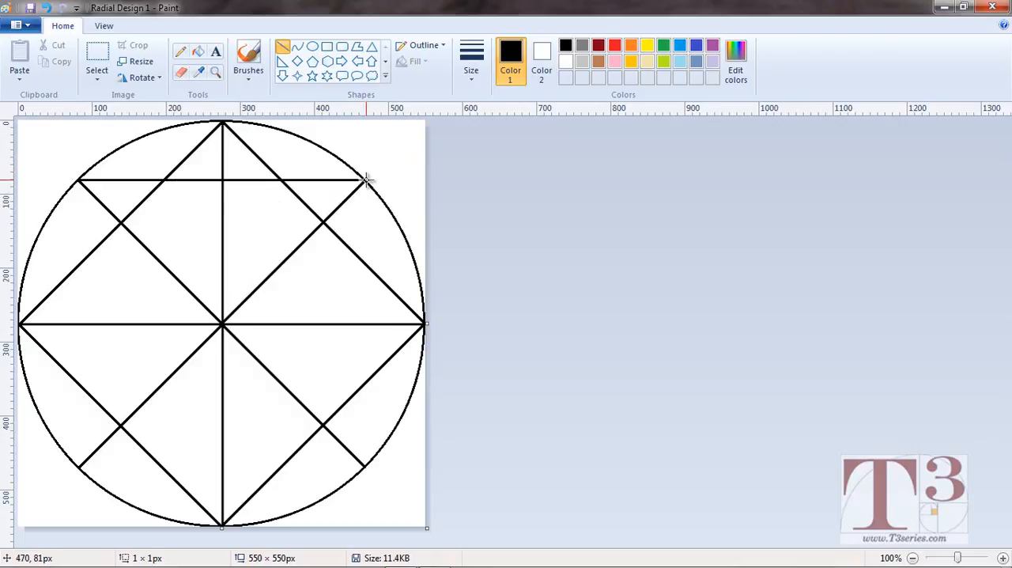
drag(367, 180, 368, 465)
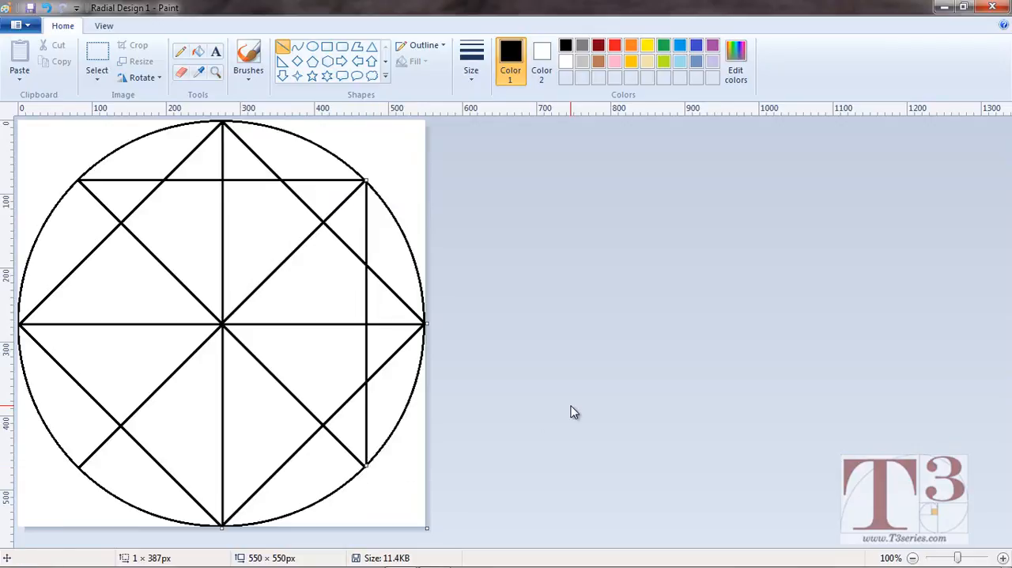
key(Left)
key(Left)
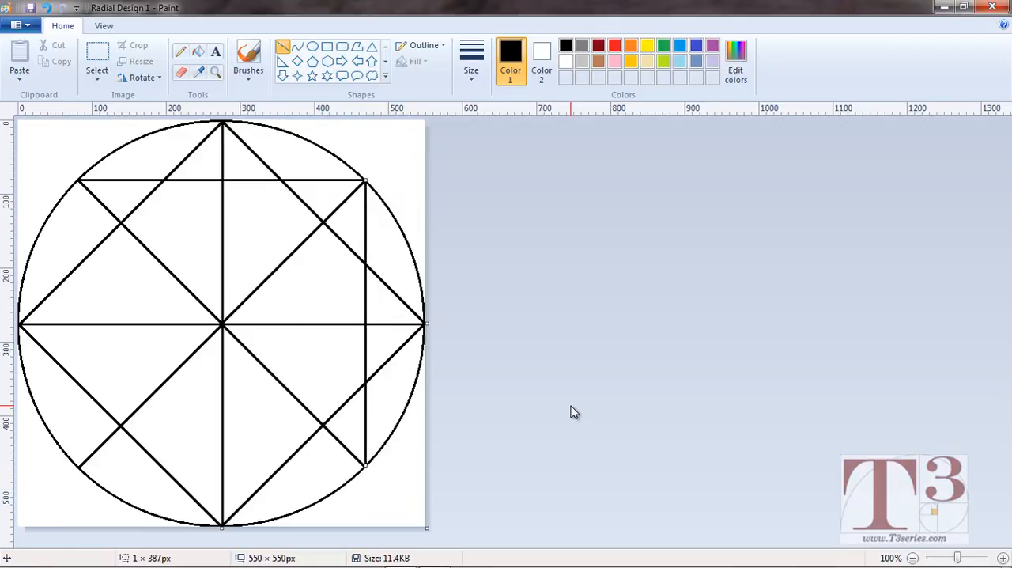
click(403, 477)
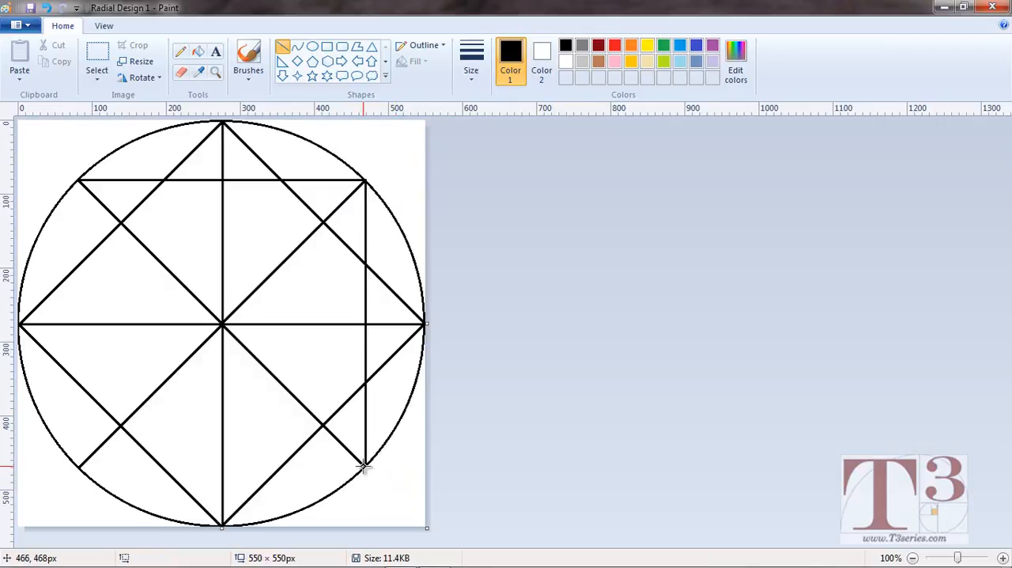
drag(365, 467, 77, 471)
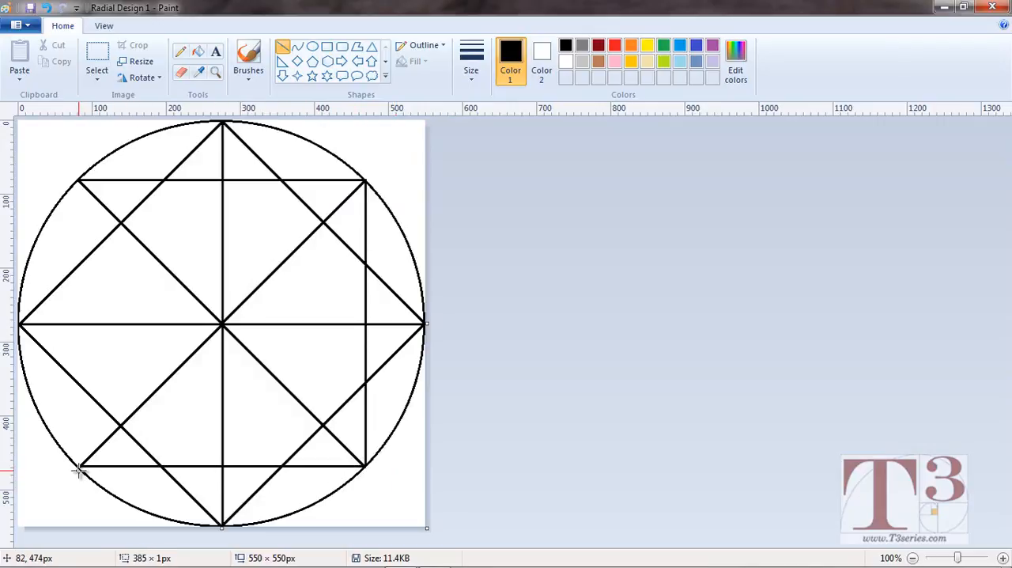
click(63, 476)
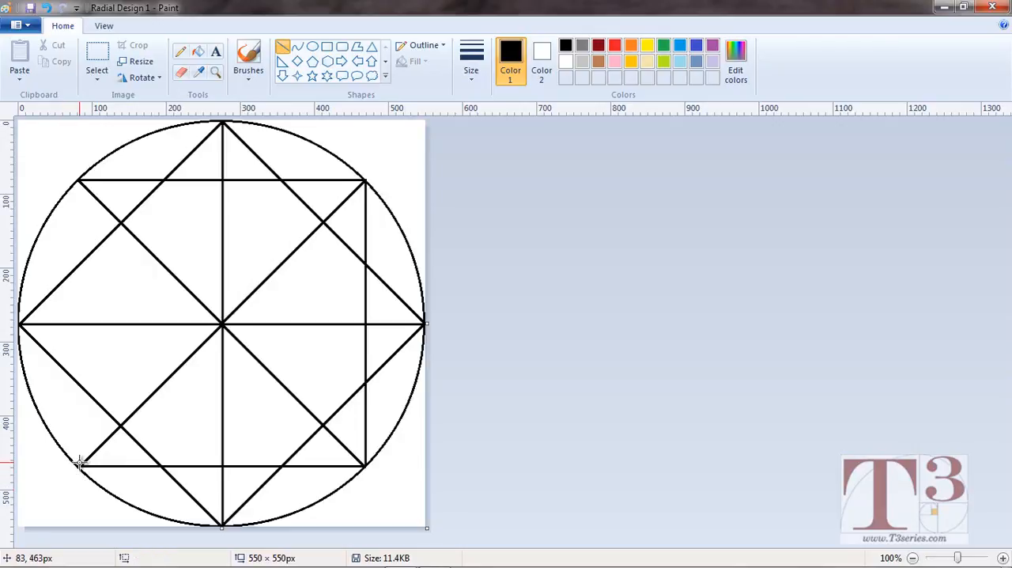
Close the upright square with its left side, about 388 px long, and draw a circle about 387 × 387 px inscribed in it.
drag(79, 467, 85, 180)
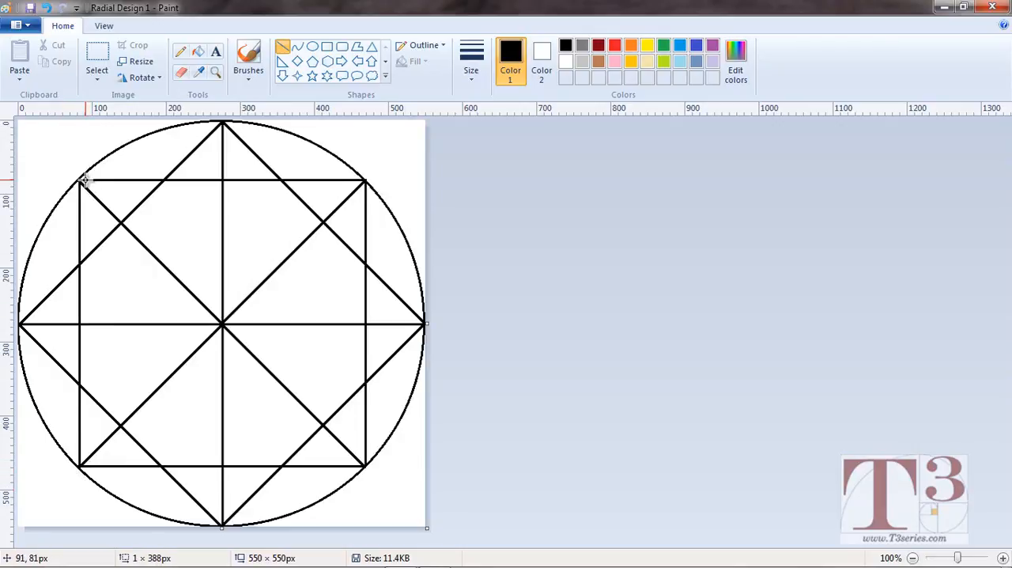
click(85, 150)
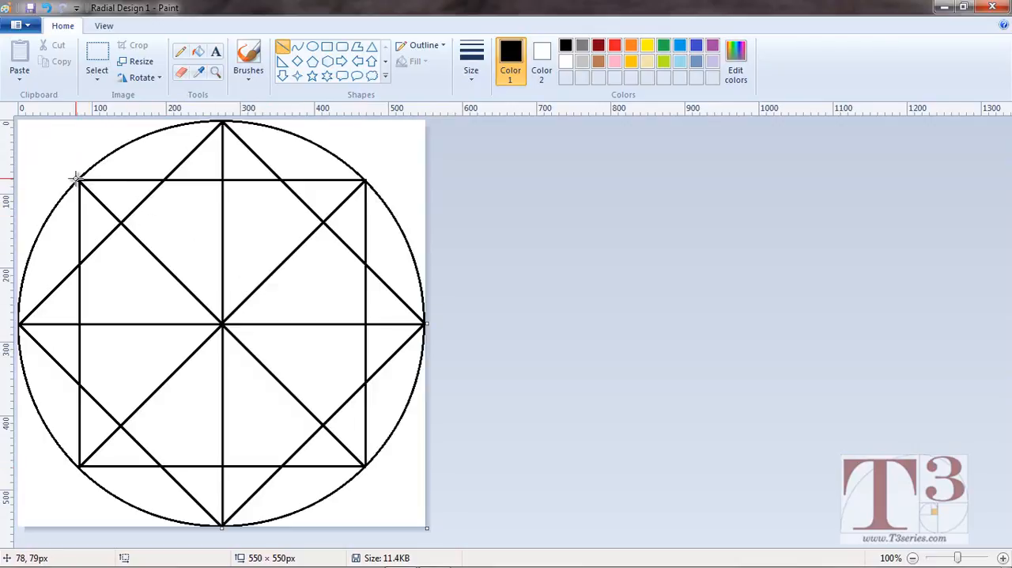
click(312, 48)
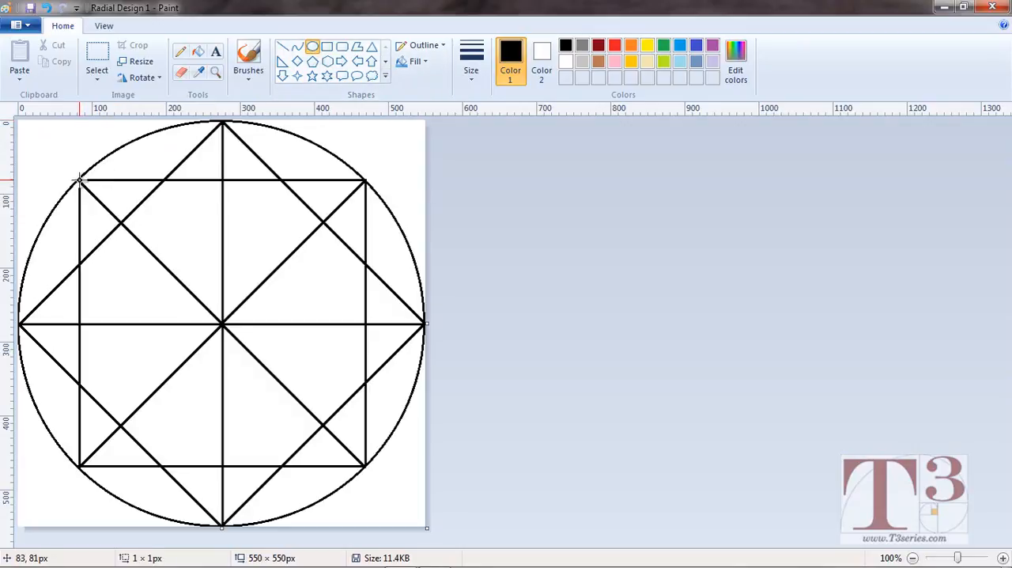
drag(79, 180, 382, 465)
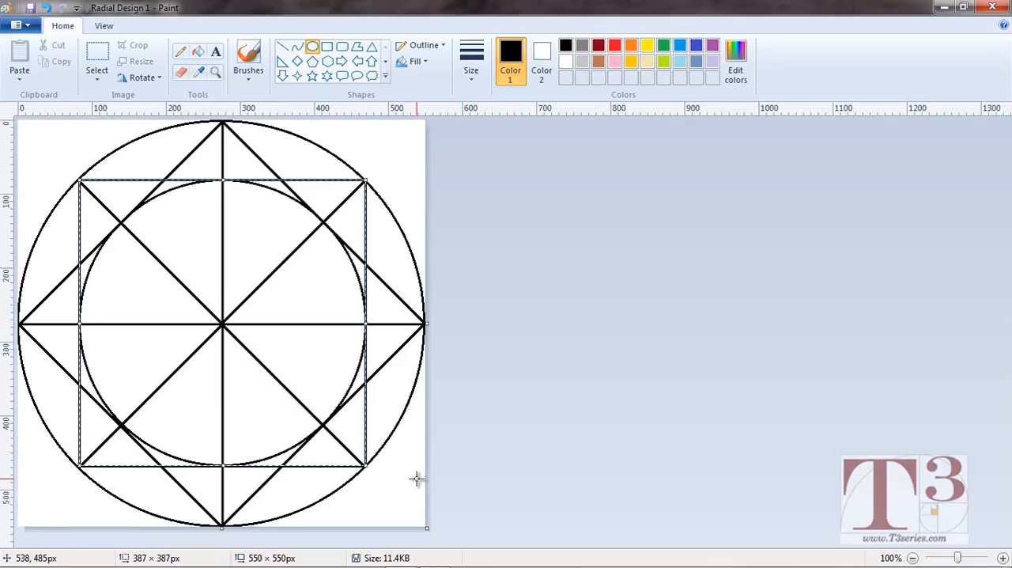
click(482, 451)
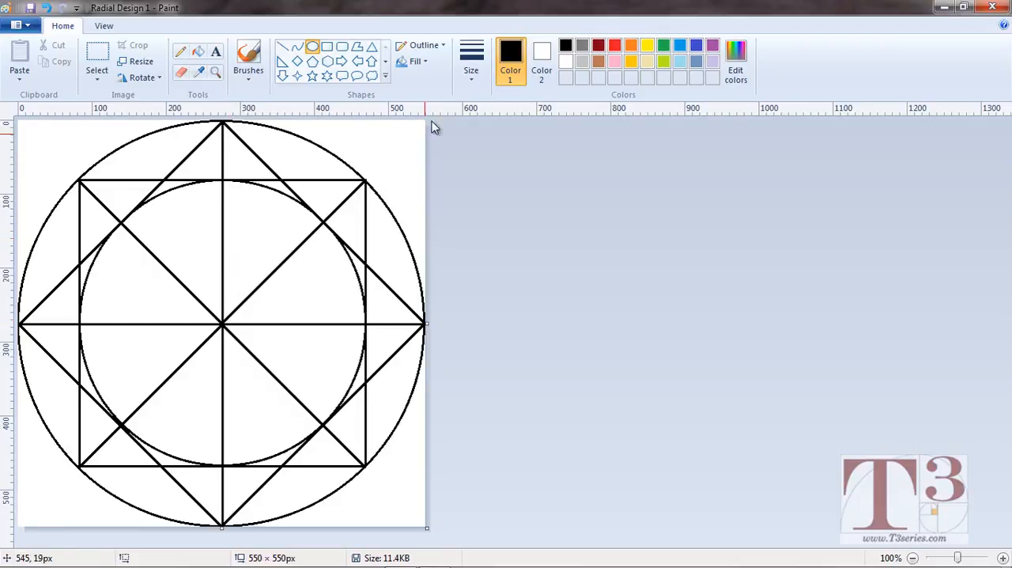
Draw a diagonal square inside the 387 px circle, joining its top, right, bottom and left points with lines spanning about 192–196 px each way.
click(283, 48)
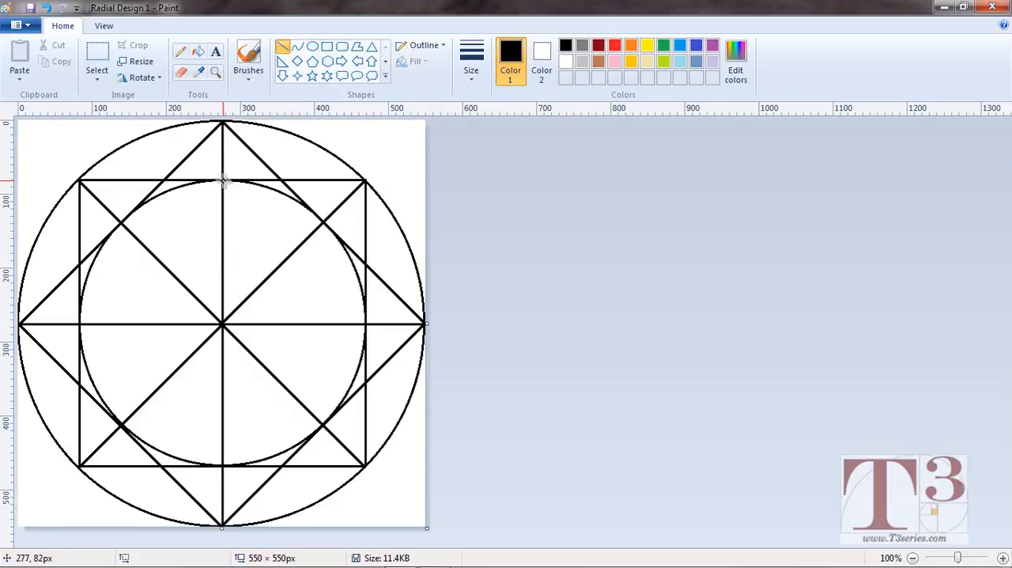
drag(224, 181, 365, 323)
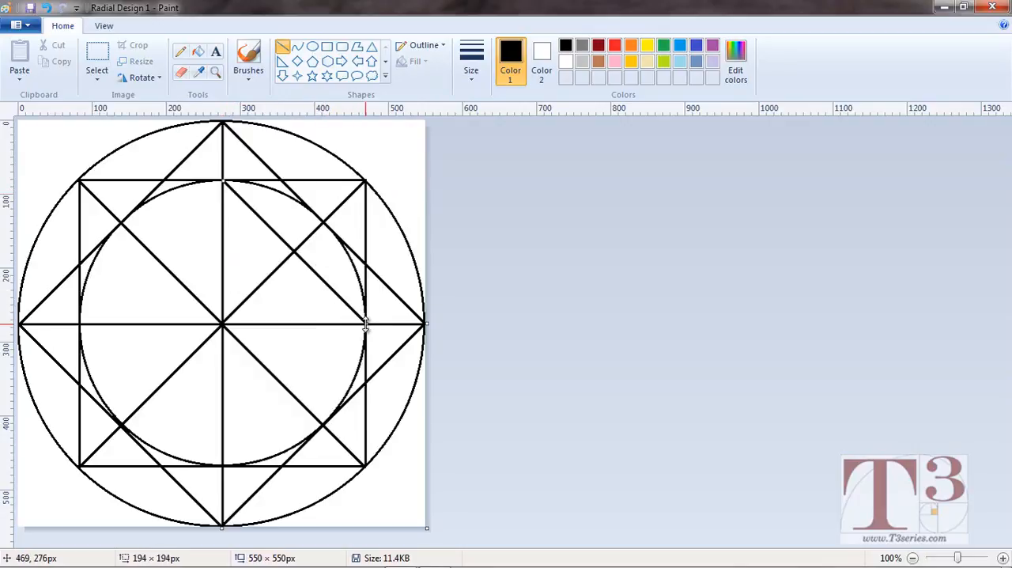
click(405, 315)
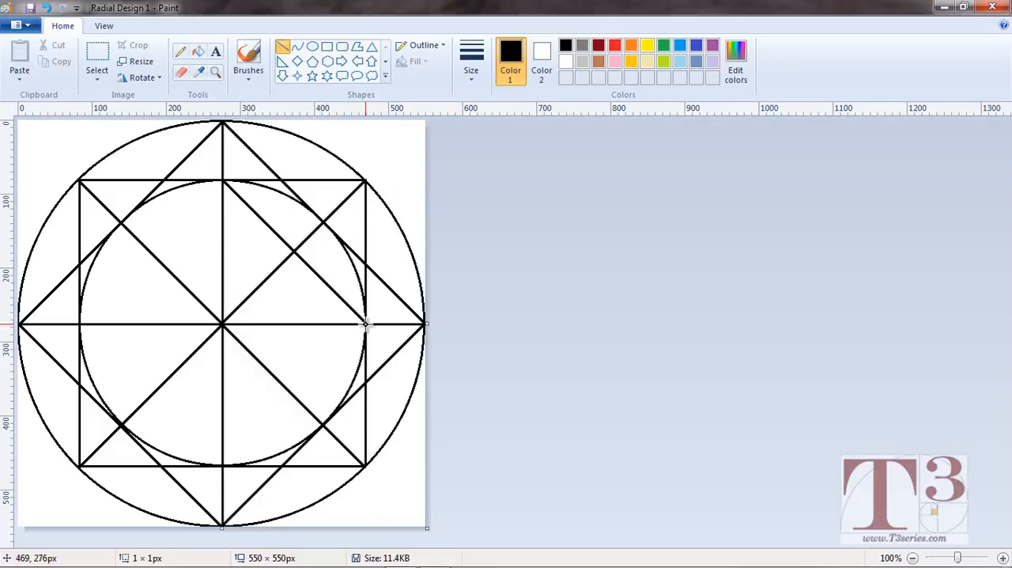
drag(366, 323, 210, 451)
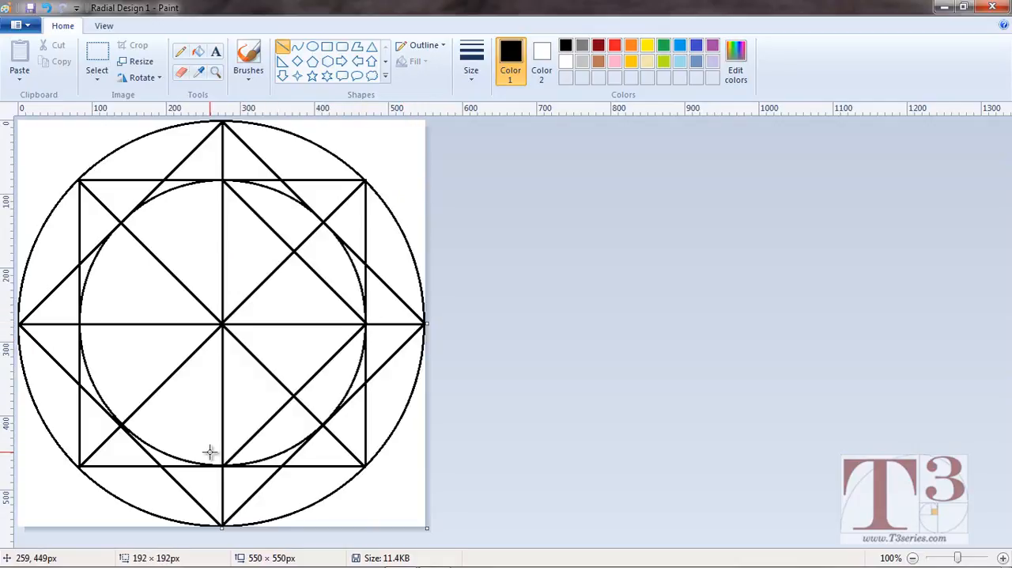
click(210, 451)
drag(223, 465, 80, 324)
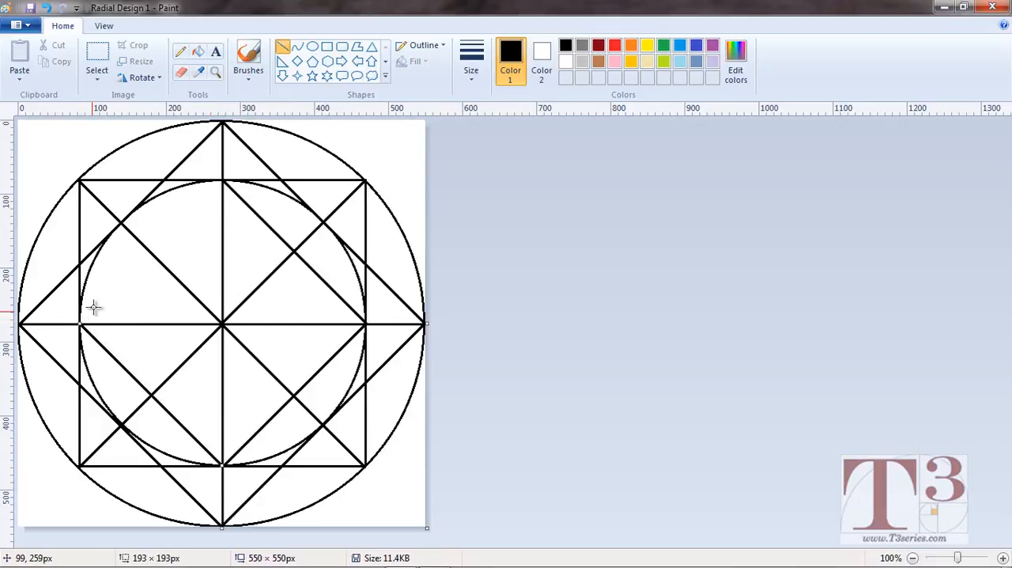
click(93, 307)
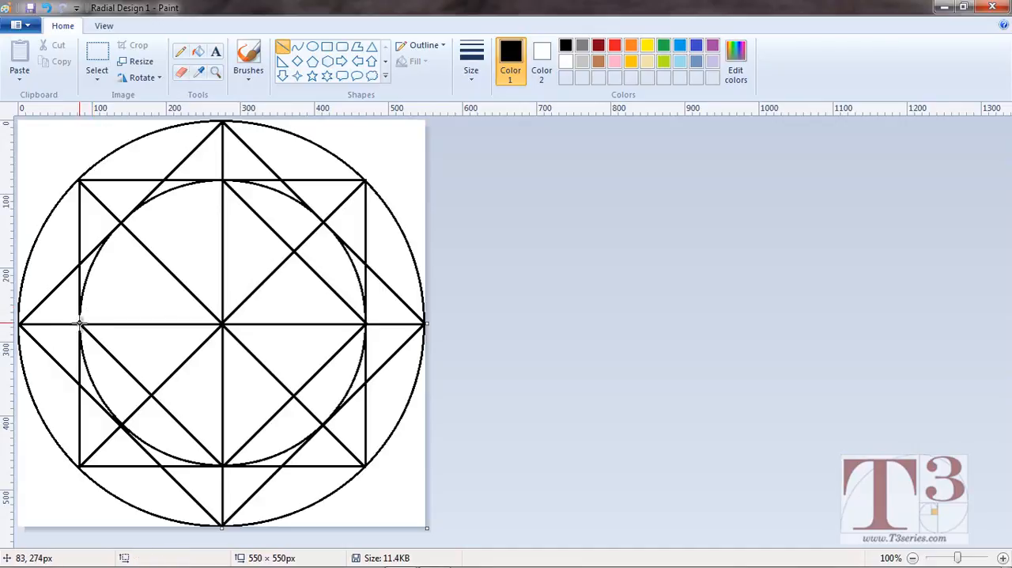
drag(80, 323, 224, 181)
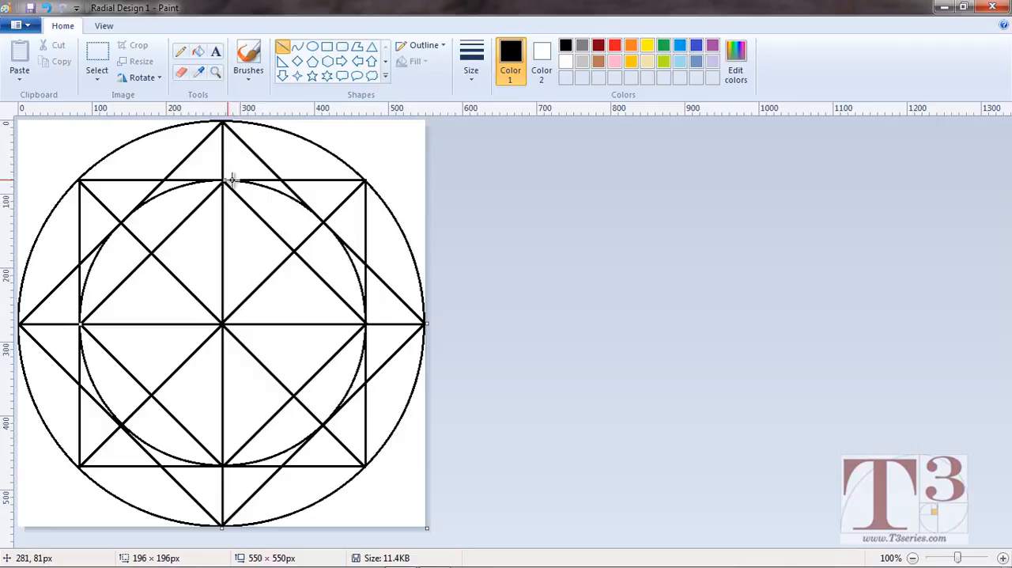
click(290, 152)
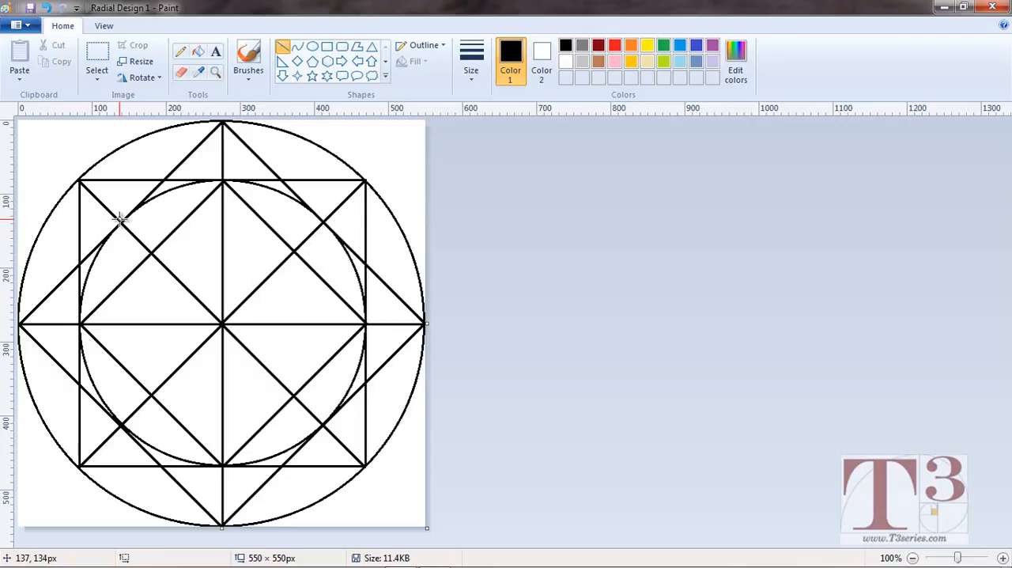
Draw an upright square inside the 387 px circle, joining the points where the diagonals meet it, with a left side about 269 px long.
mouse_move(121, 223)
mouse_down()
mouse_move(323, 240)
mouse_move(324, 228)
mouse_up()
click(338, 228)
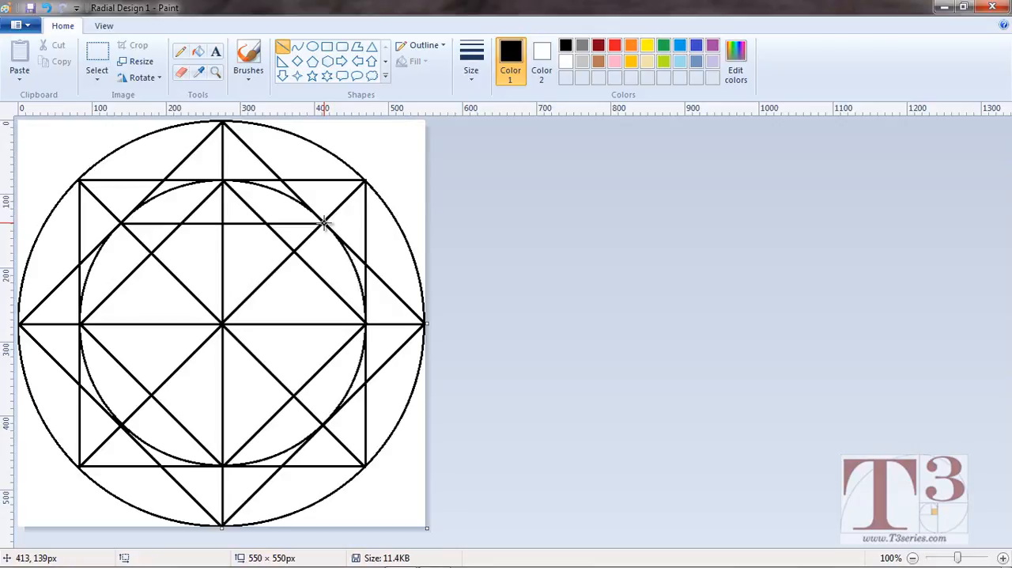
drag(324, 224, 300, 421)
click(272, 398)
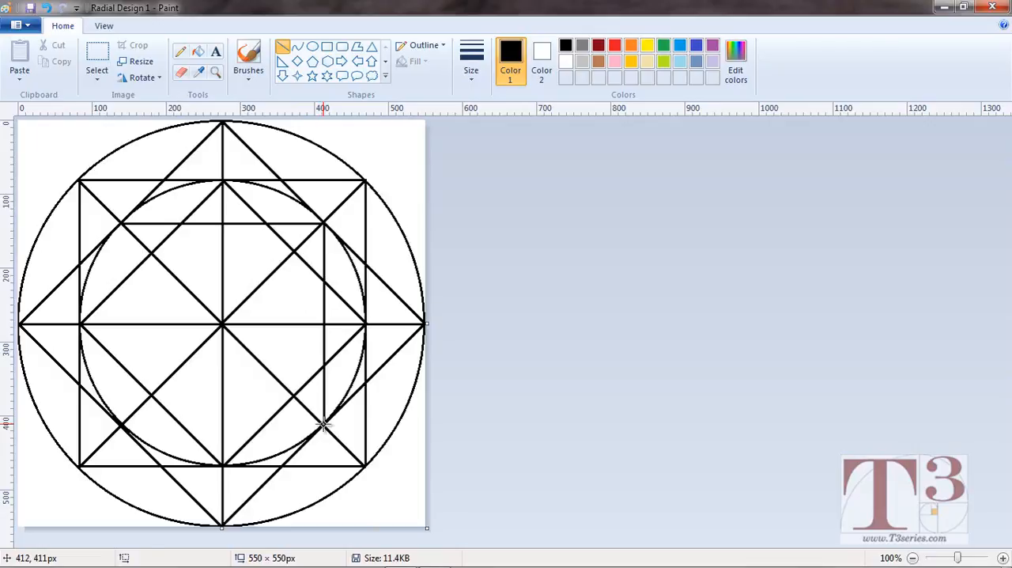
mouse_move(323, 424)
mouse_down()
mouse_move(121, 416)
mouse_move(113, 406)
mouse_up()
click(208, 389)
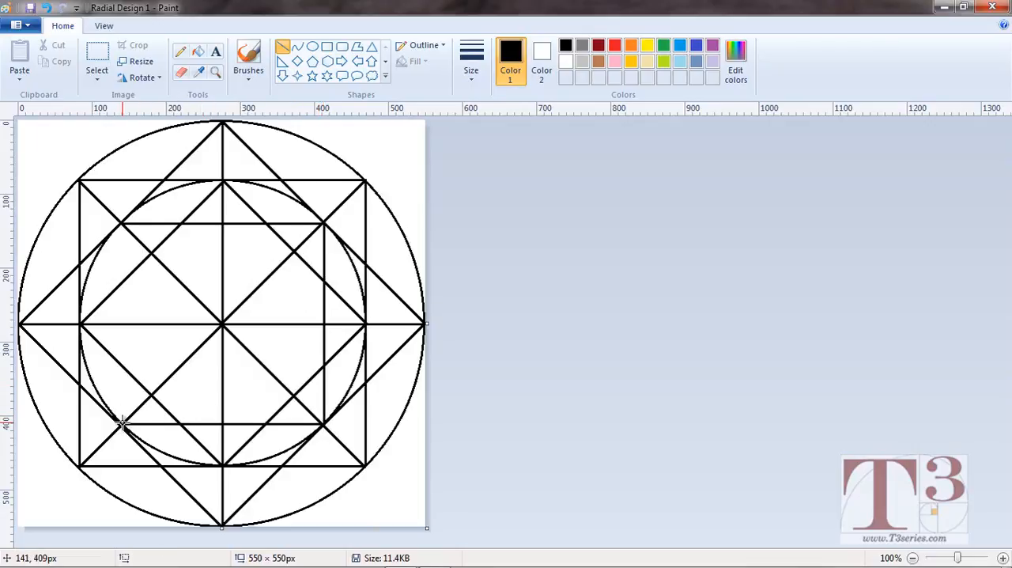
drag(121, 423, 116, 225)
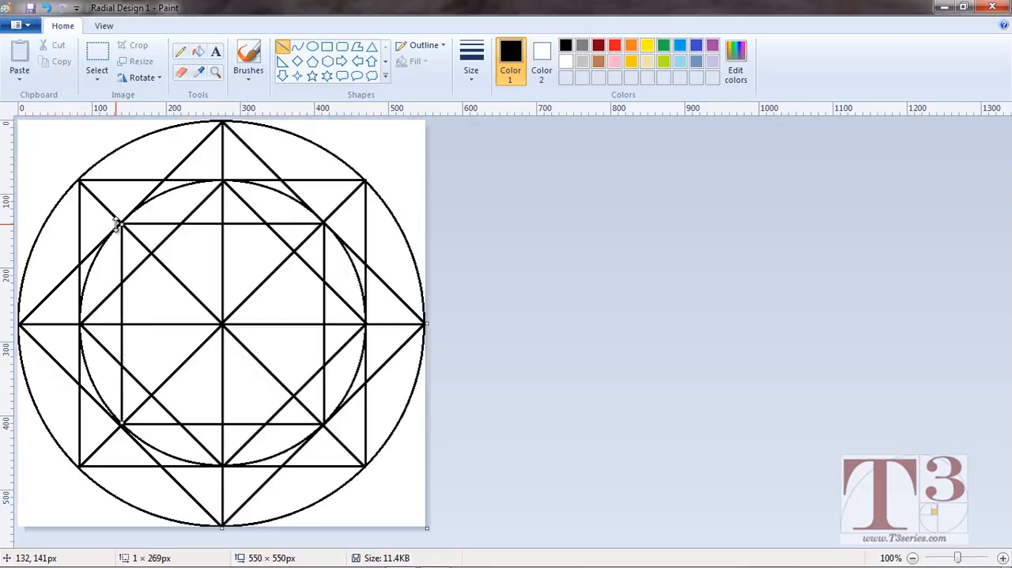
click(102, 227)
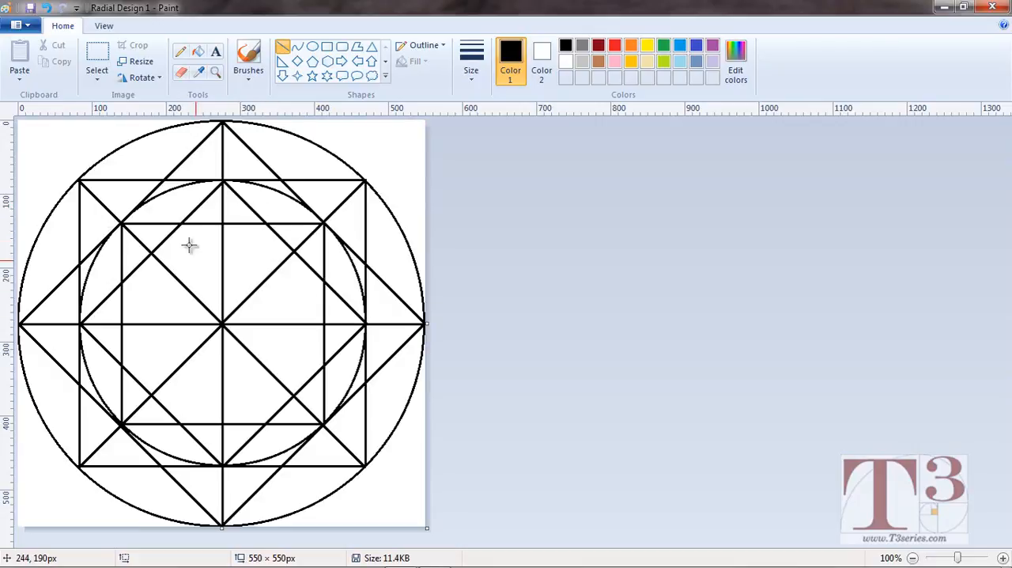
Draw a circle about 272 × 272 px inscribed in the innermost upright square.
click(313, 48)
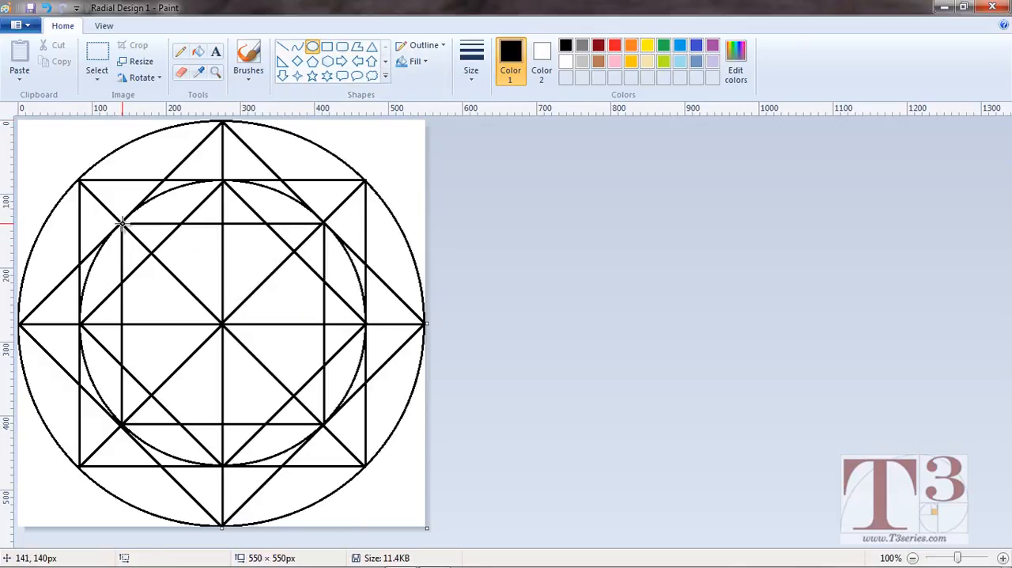
drag(122, 224, 324, 425)
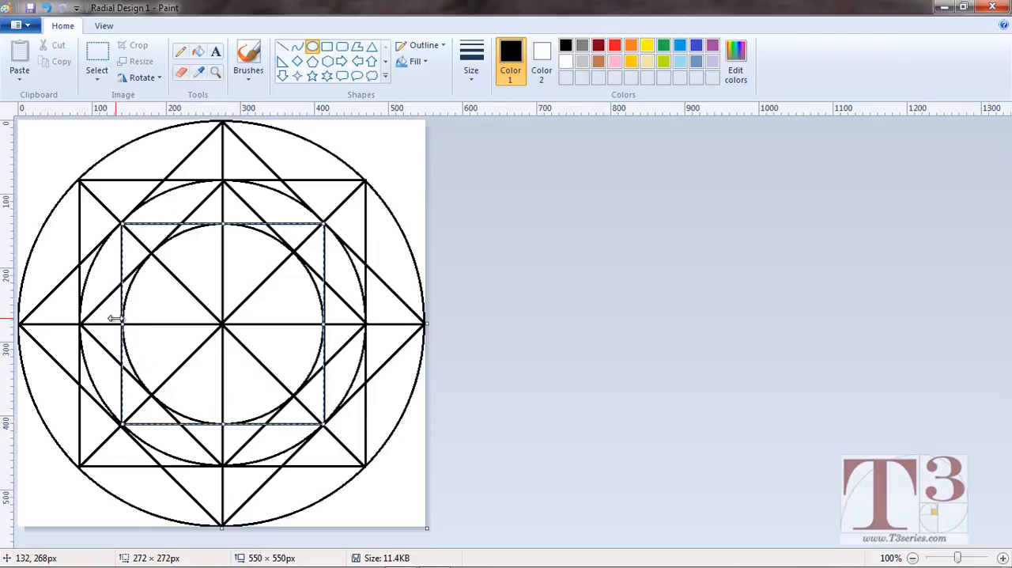
click(464, 255)
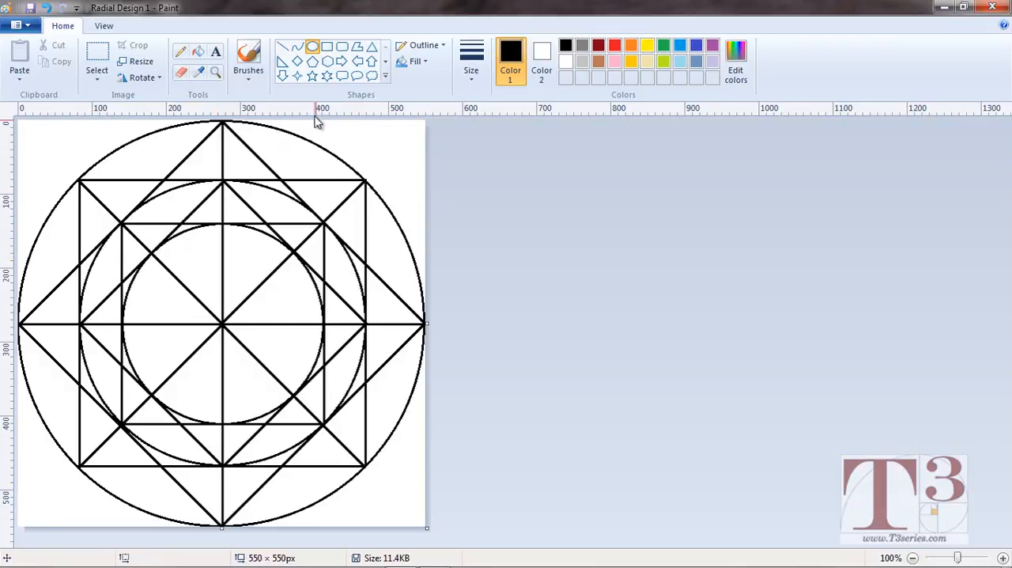
Draw an upright square inside the 272 px circle between its diagonal intersections, with a left side about 191 px long, undoing a stray mark.
click(216, 72)
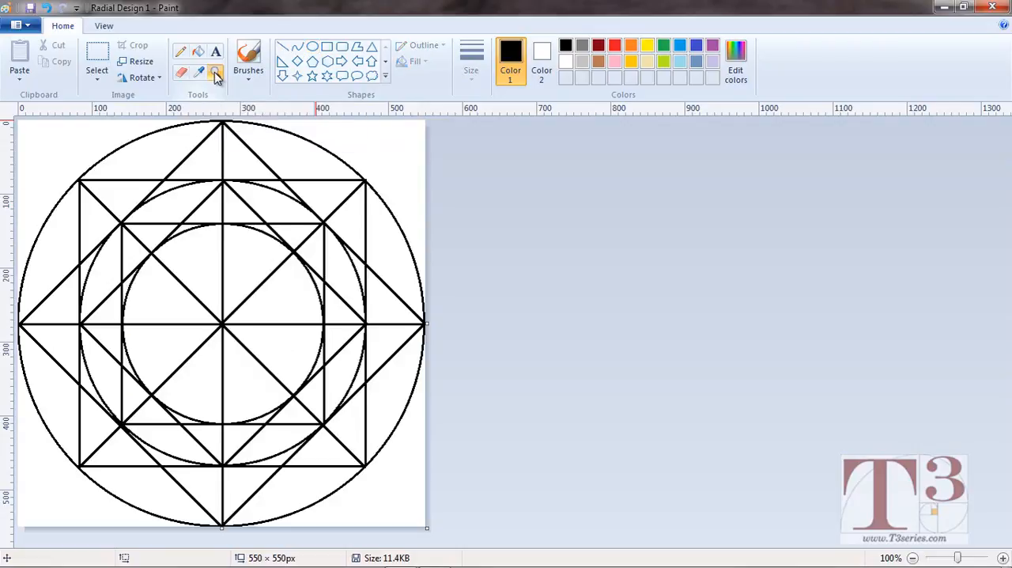
click(213, 324)
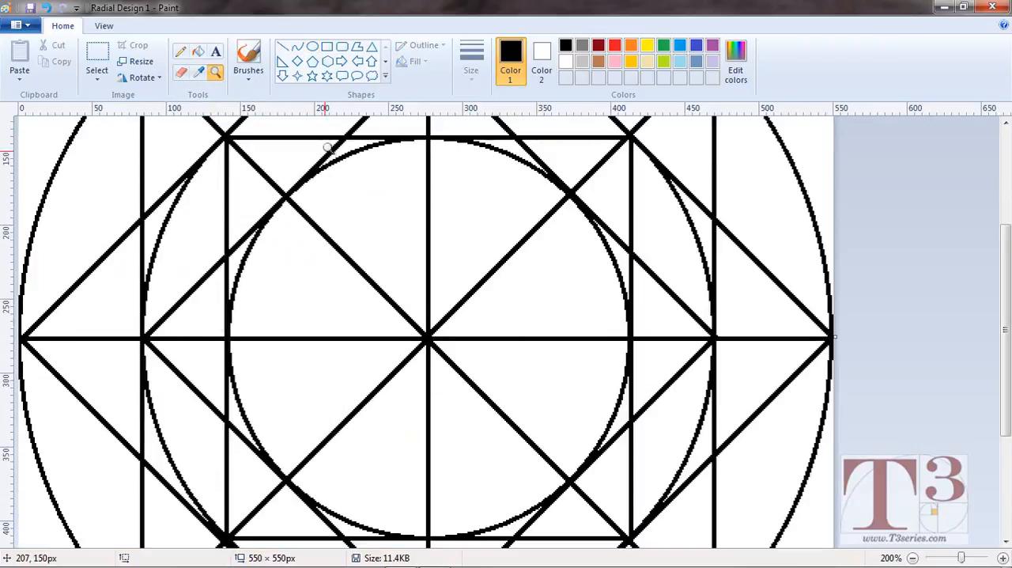
click(282, 47)
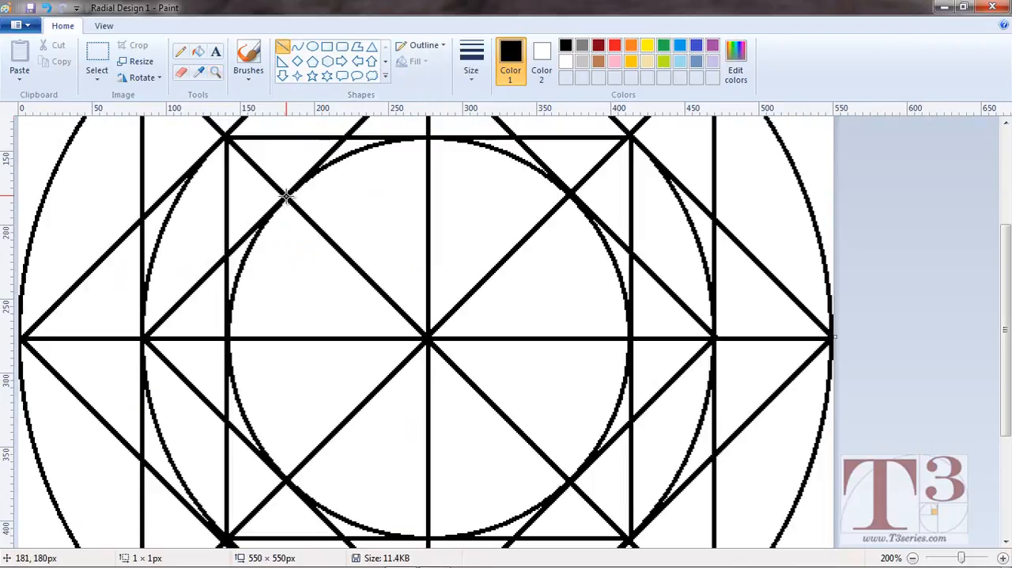
mouse_move(287, 196)
mouse_down()
mouse_move(564, 219)
mouse_move(569, 195)
mouse_up()
click(592, 195)
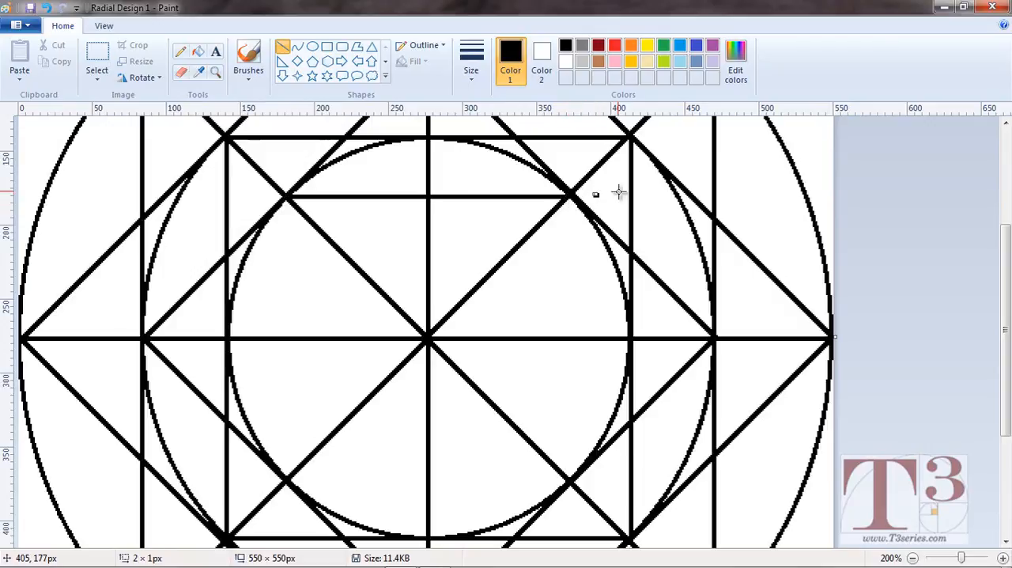
key(ctrl+z)
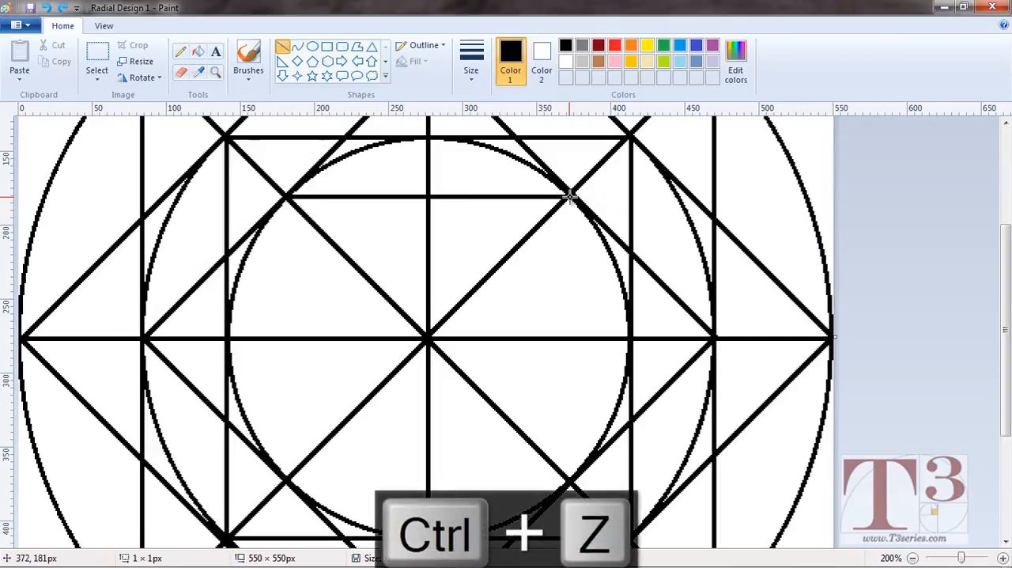
drag(570, 195, 569, 480)
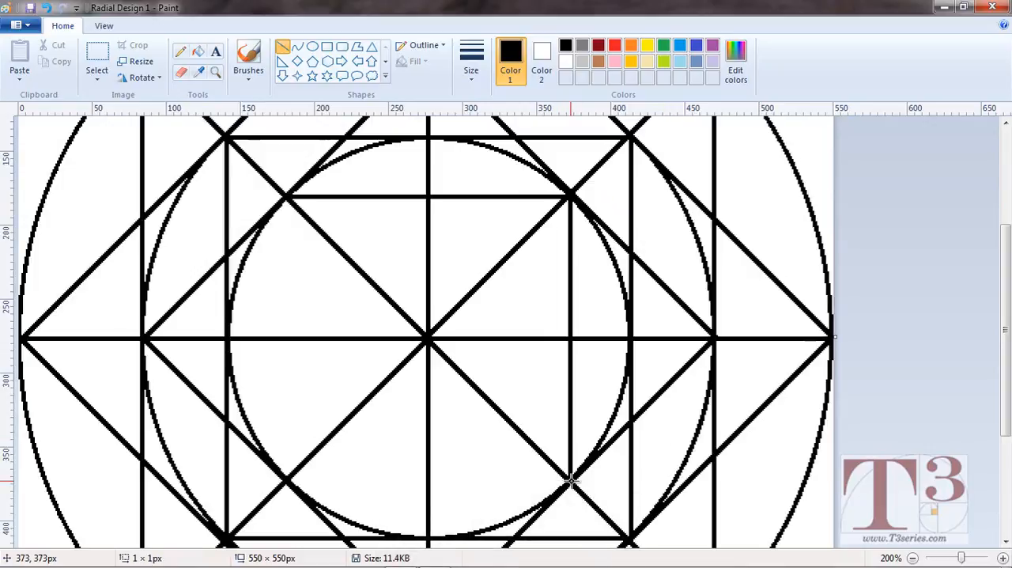
mouse_move(570, 480)
mouse_down()
mouse_move(286, 481)
mouse_move(310, 199)
mouse_up()
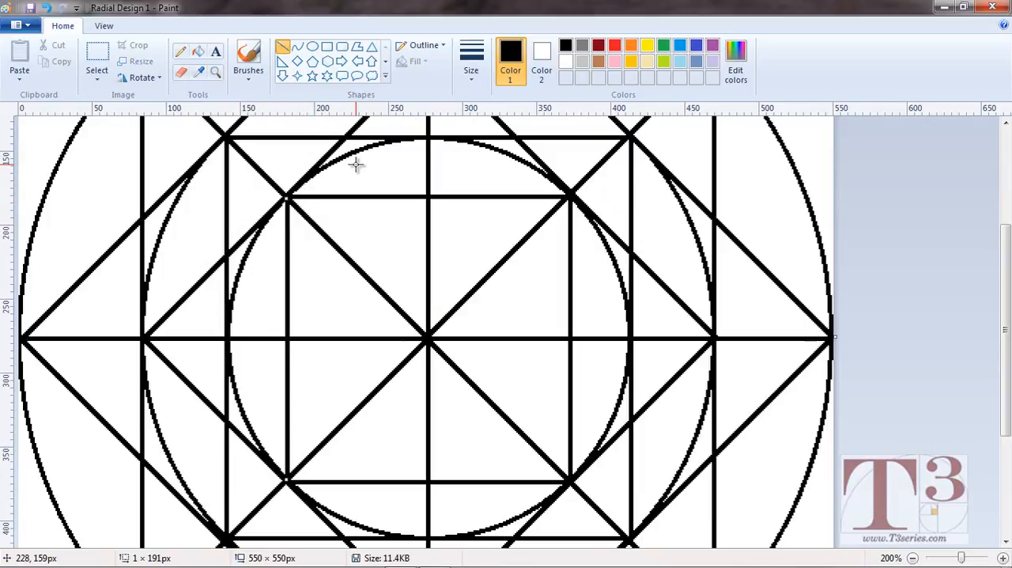
Draw a diagonal square inside the 272 px circle, joining its top, right, bottom and left points with lines spanning about 135–137 px.
drag(428, 138, 619, 348)
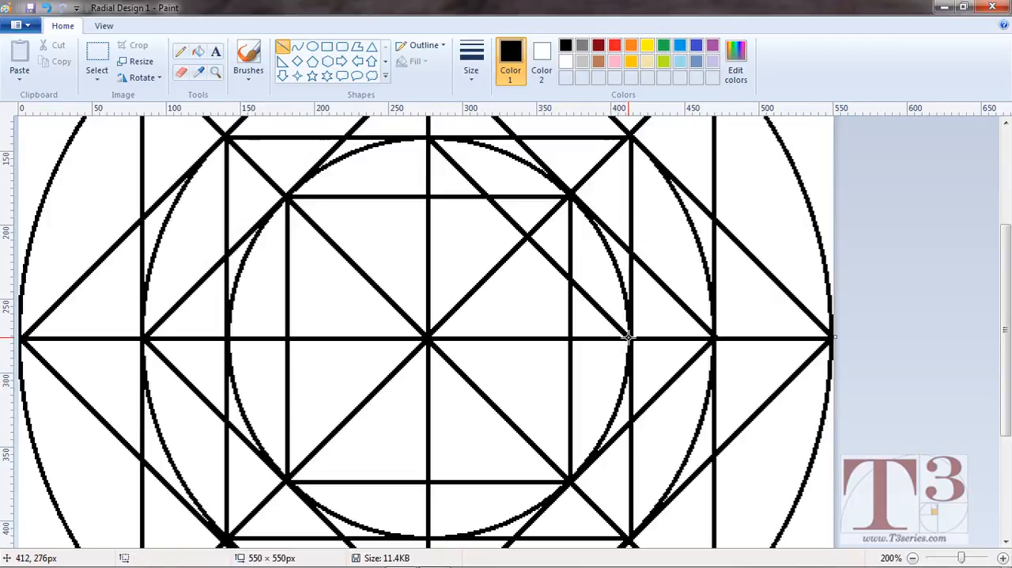
drag(628, 338, 249, 303)
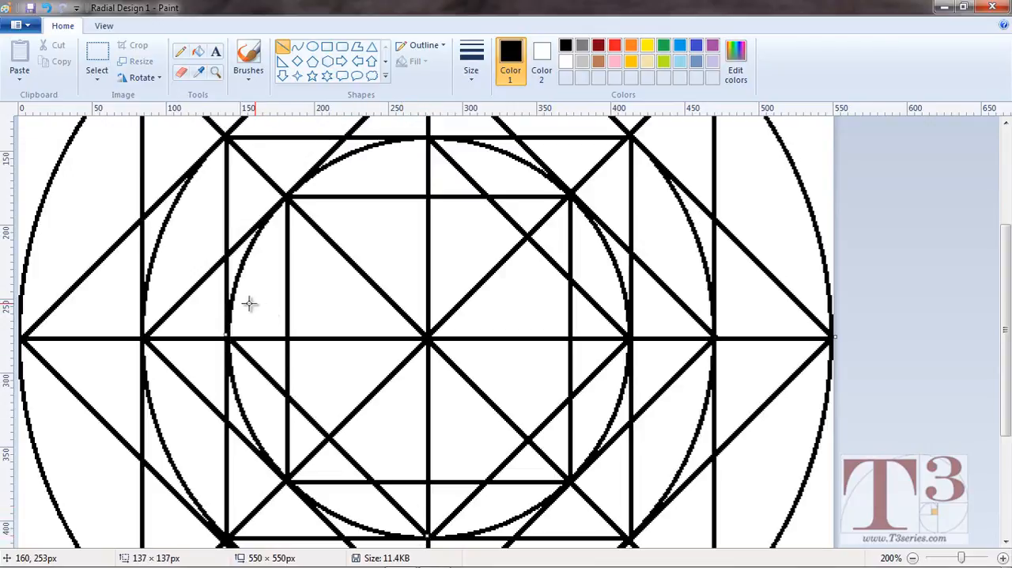
click(200, 340)
drag(228, 338, 453, 164)
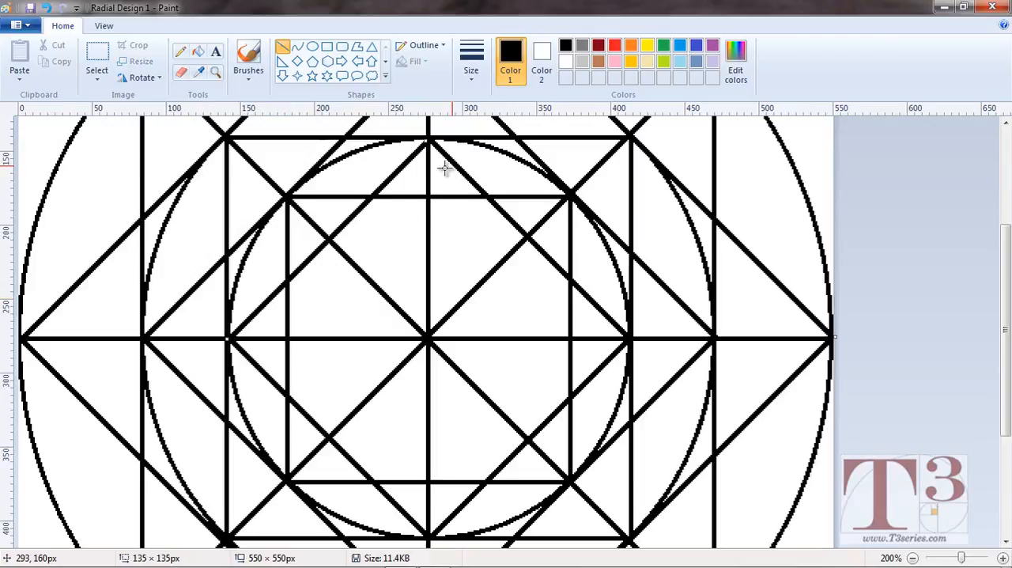
click(449, 249)
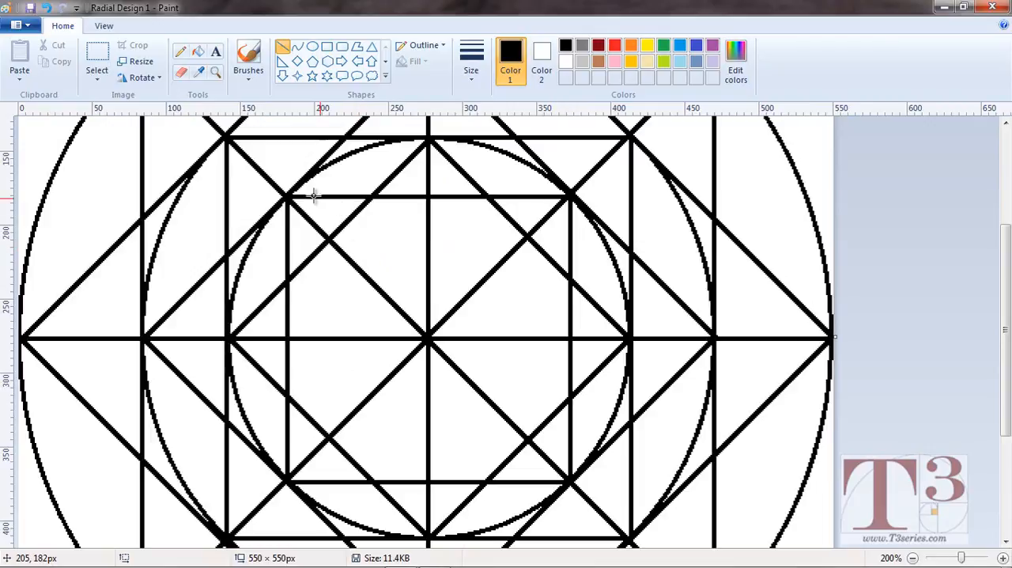
Draw a circle about 192 × 192 px inscribed in the innermost upright square.
click(313, 48)
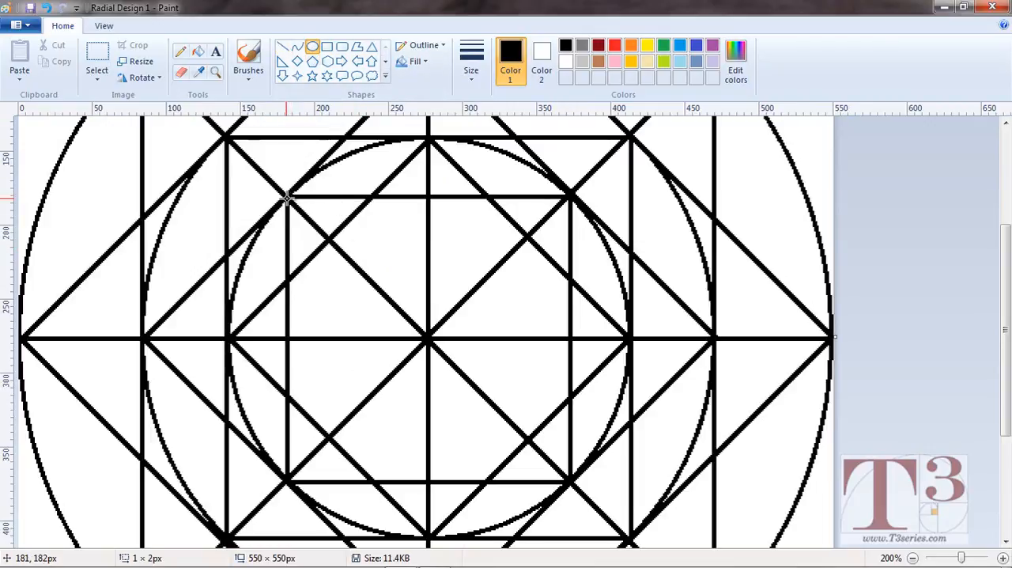
drag(286, 198, 569, 488)
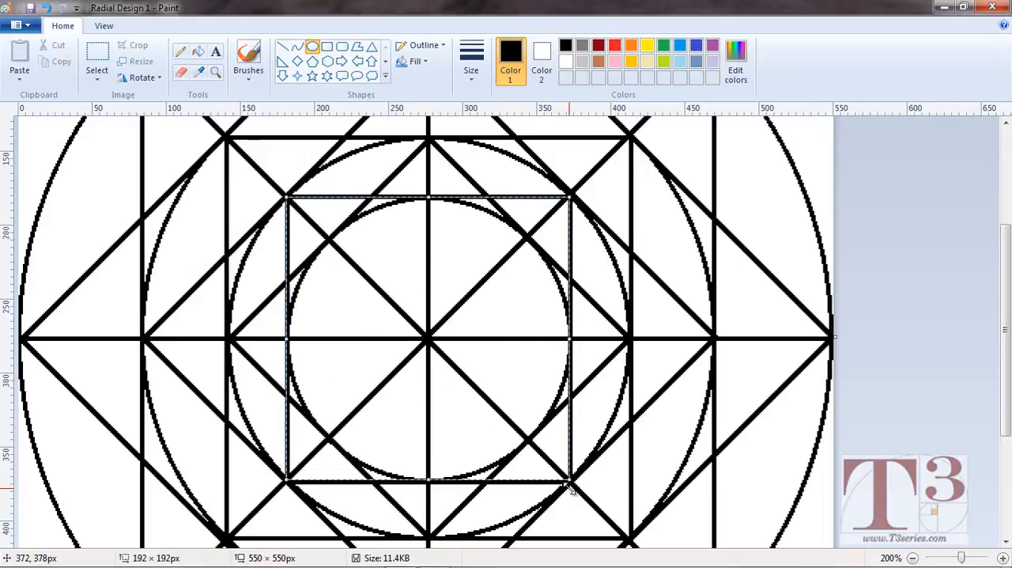
click(884, 362)
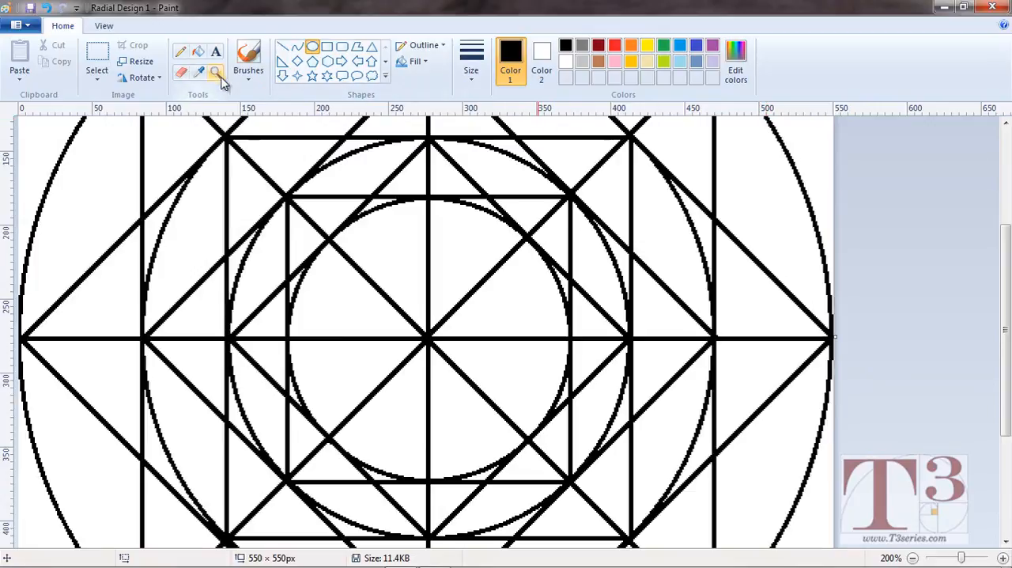
Bring the whole design into view and activate the Fill with color tool.
click(913, 559)
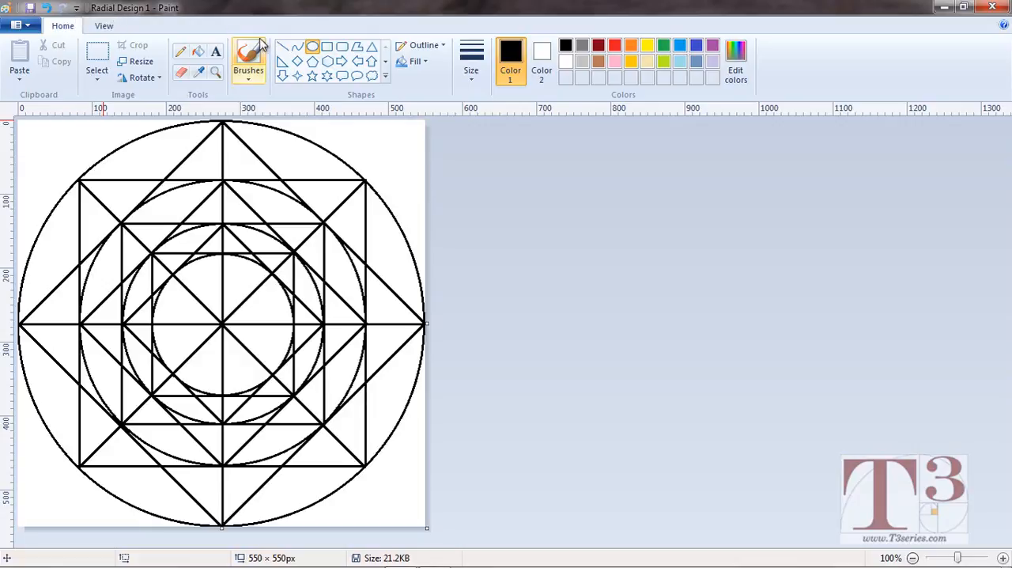
click(199, 54)
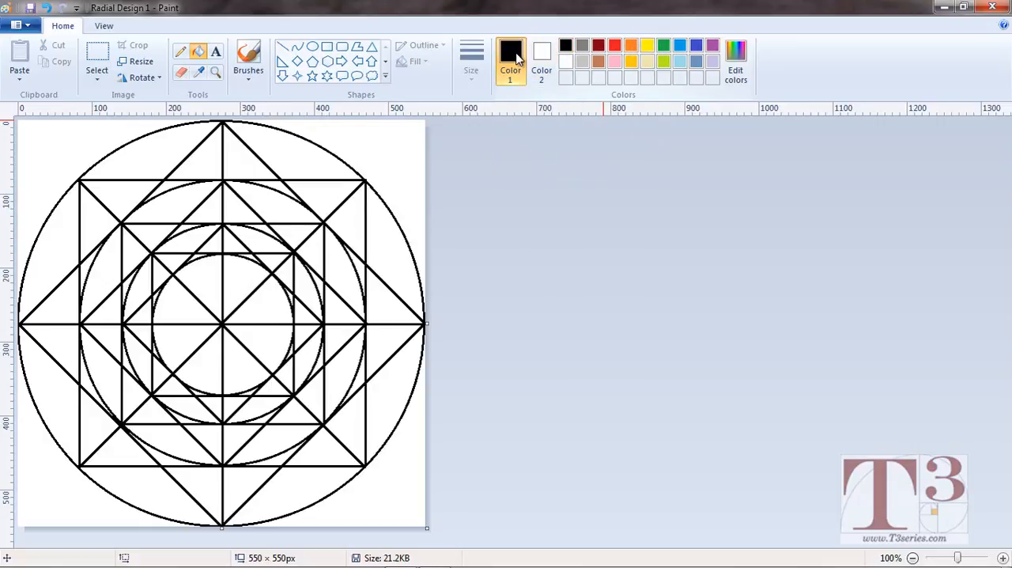
Try filling the outer segment just clockwise of the circle's top point with black and recolouring it green, and undo both fills.
click(298, 143)
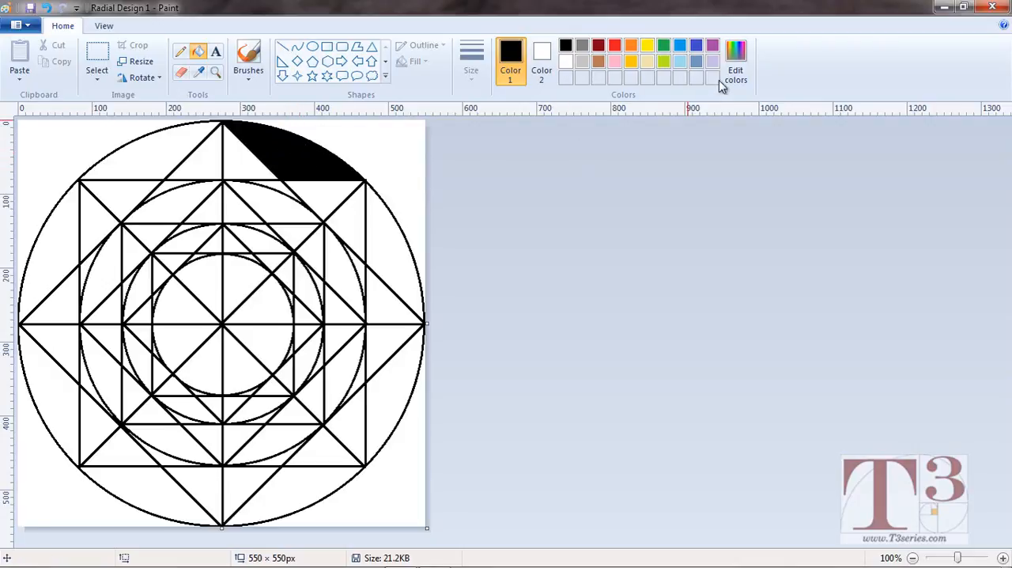
click(663, 45)
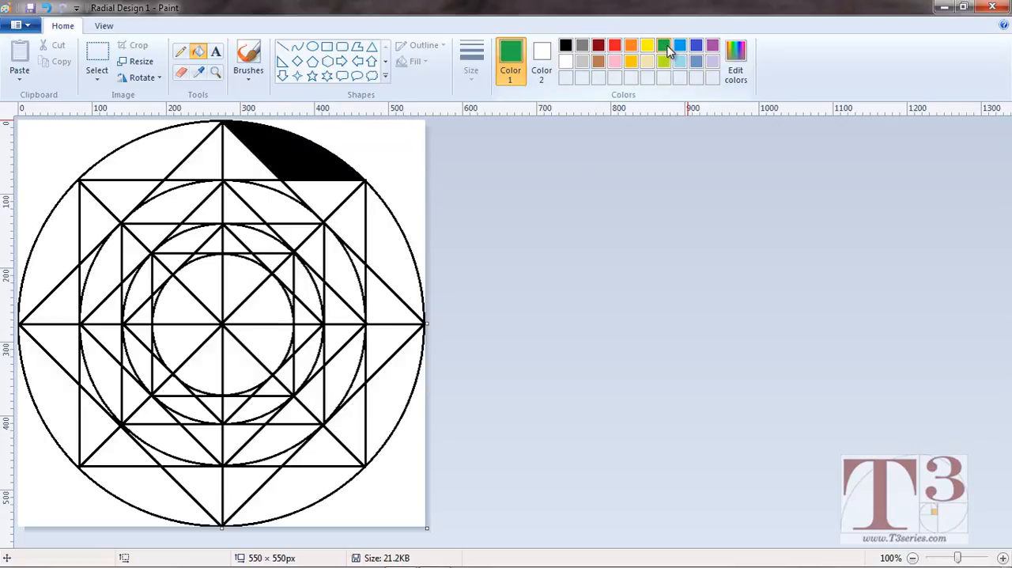
click(306, 157)
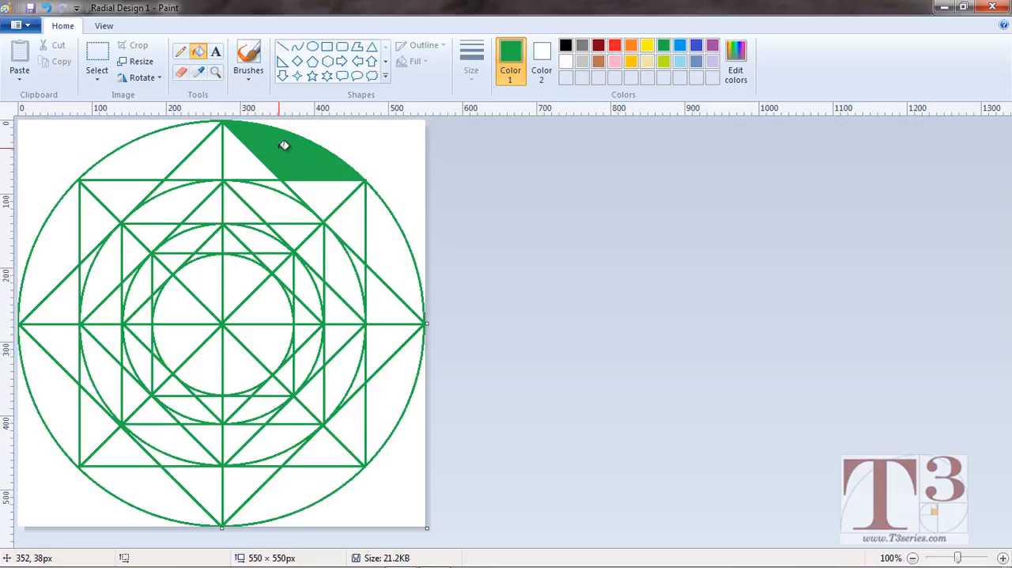
key(ctrl+z)
key(ctrl+z)
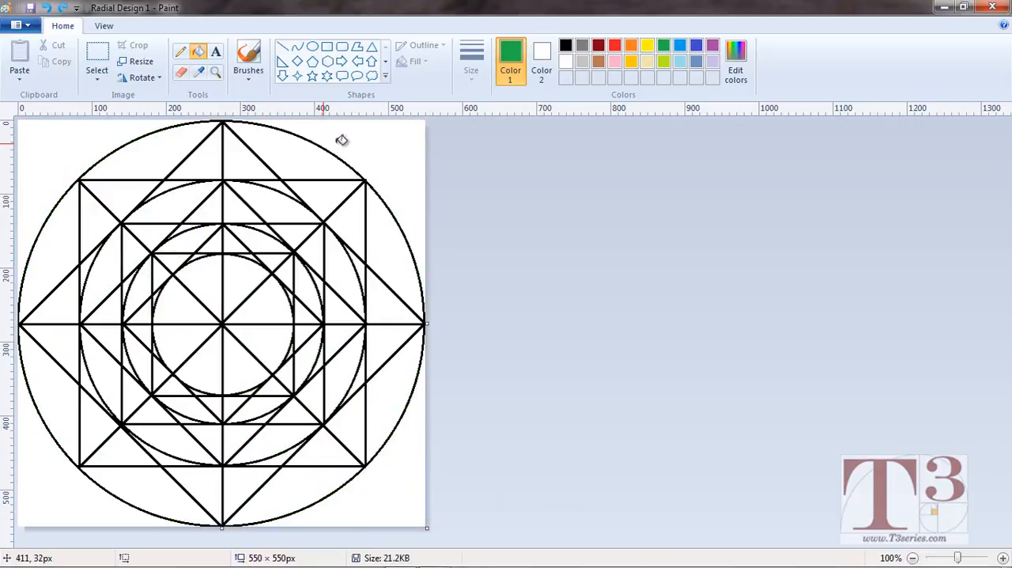
Define a near-black custom colour with red, green and blue at 7 and save it to the custom colours as Color 1.
click(511, 55)
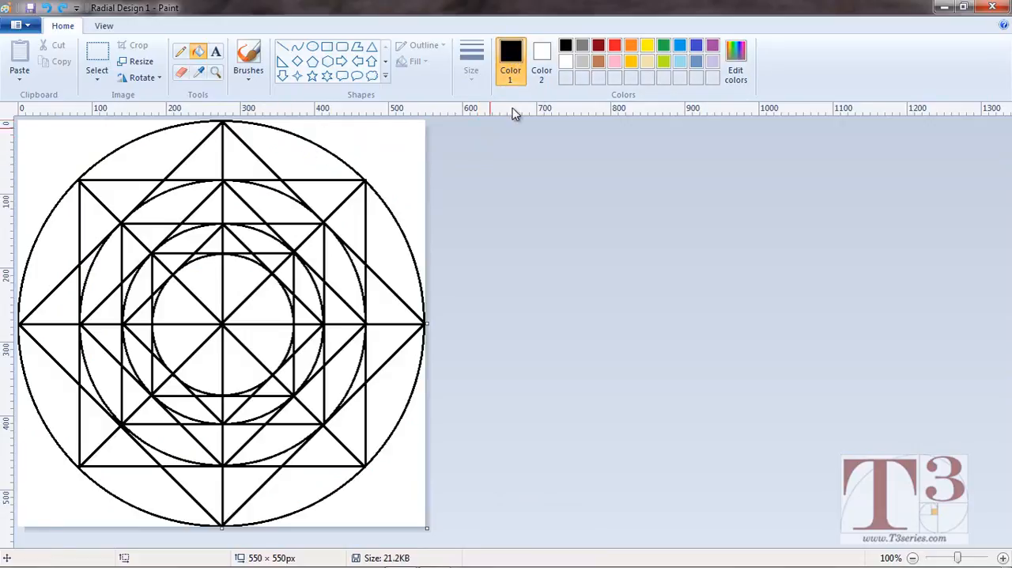
click(735, 62)
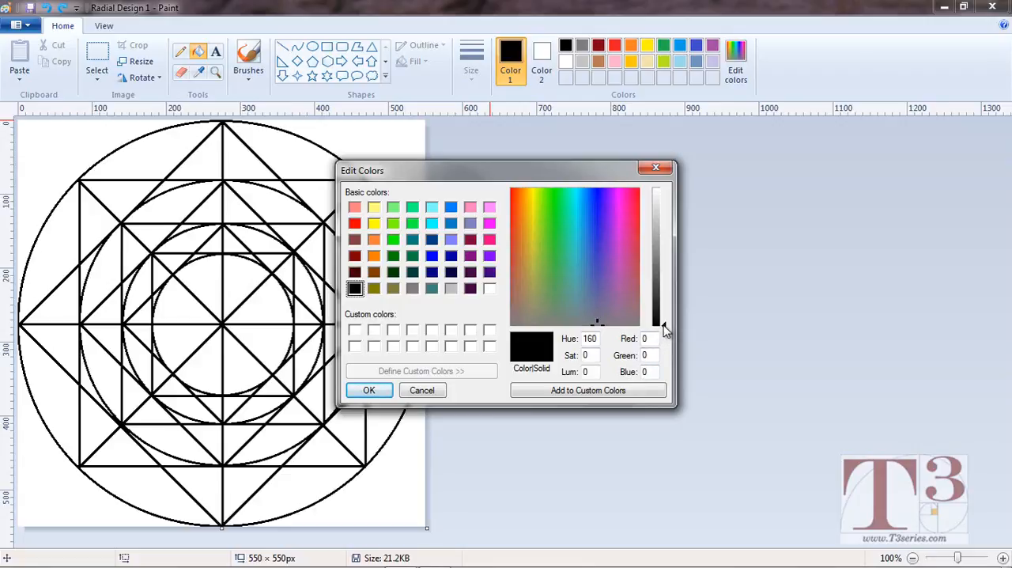
mouse_move(665, 328)
mouse_down()
mouse_move(666, 198)
mouse_move(665, 331)
mouse_up()
click(566, 391)
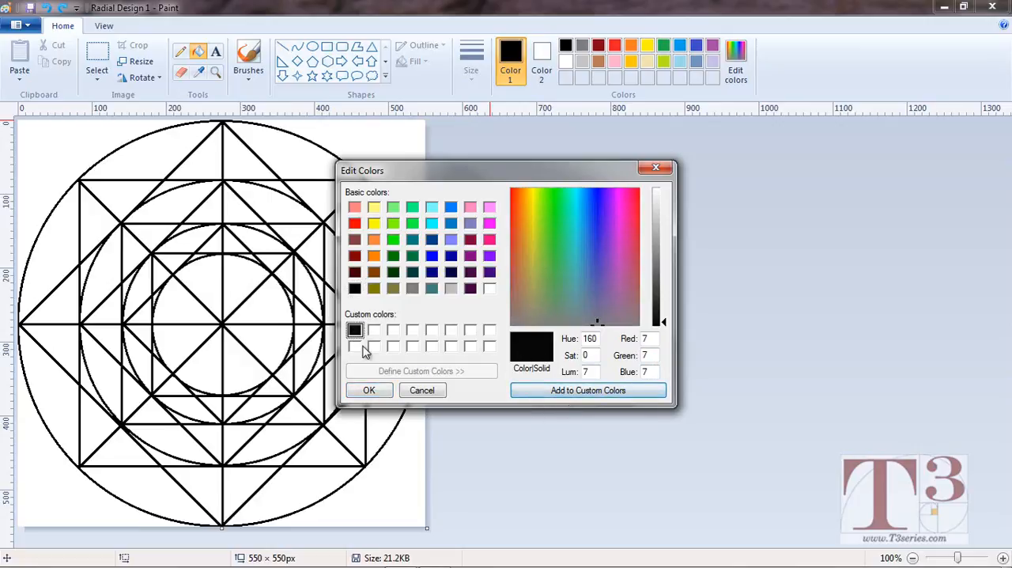
click(380, 396)
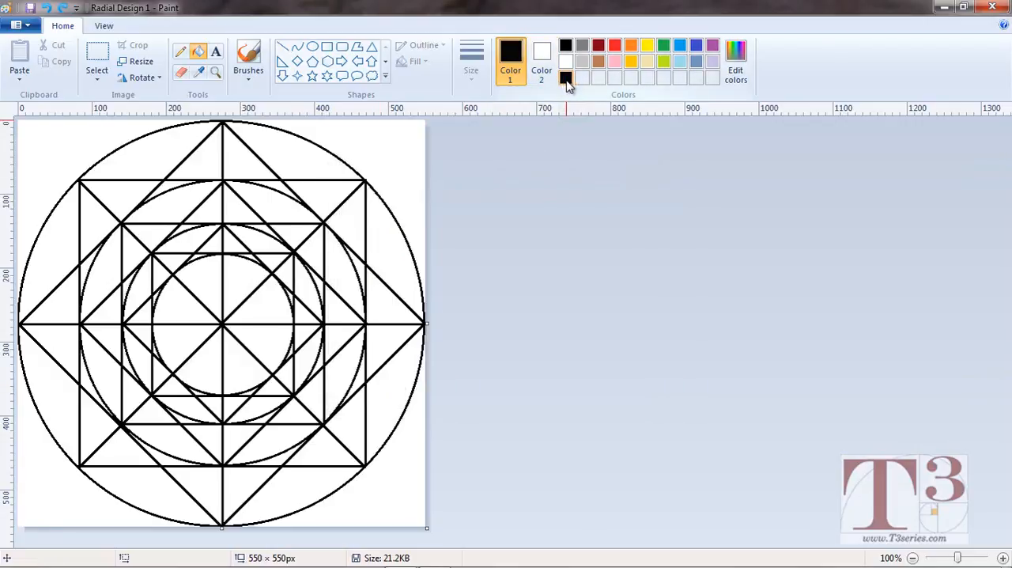
Fill the outer segment just clockwise of the circle's top point with the near-black custom colour and recolour it light blue.
click(309, 161)
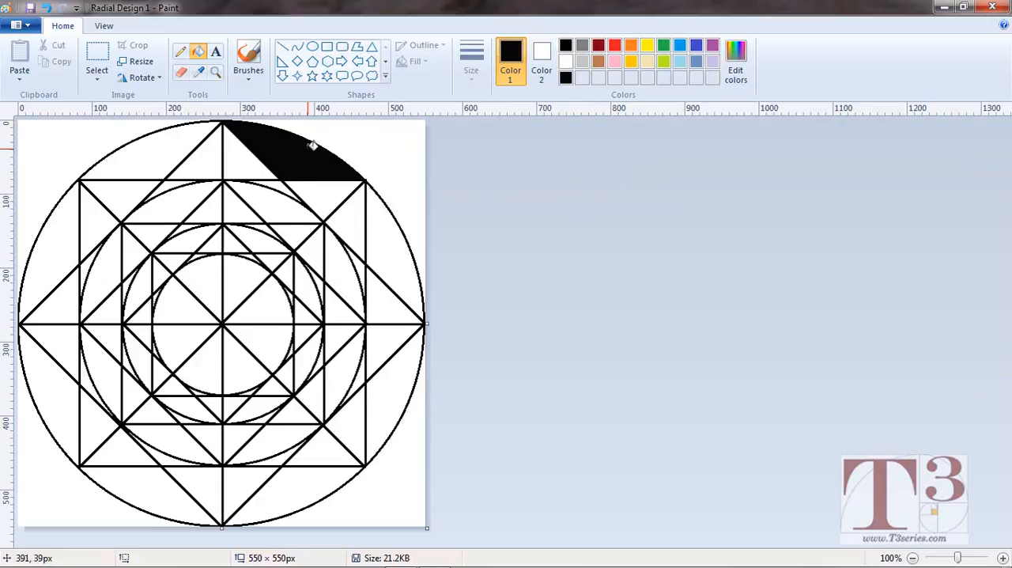
click(682, 50)
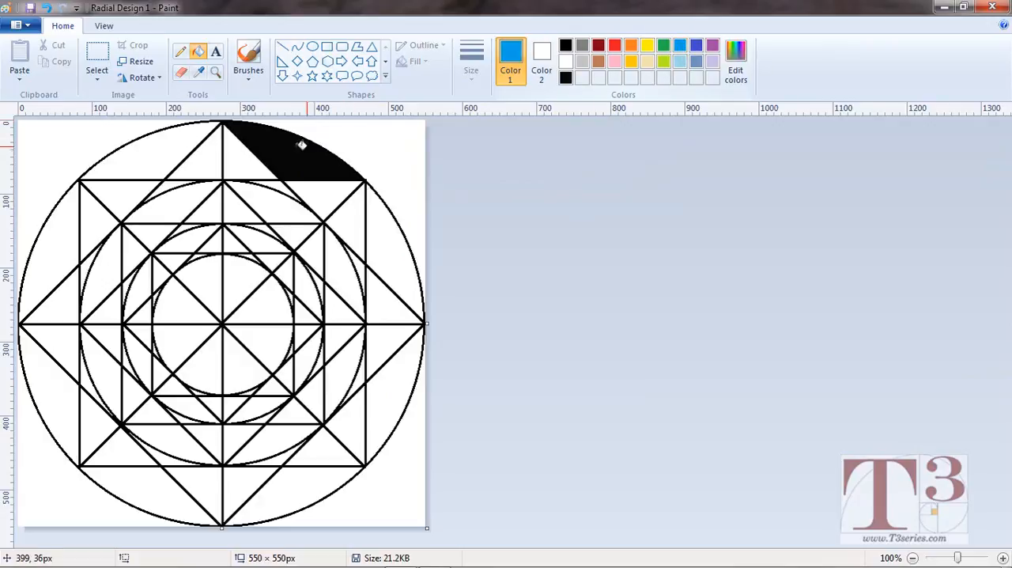
click(302, 149)
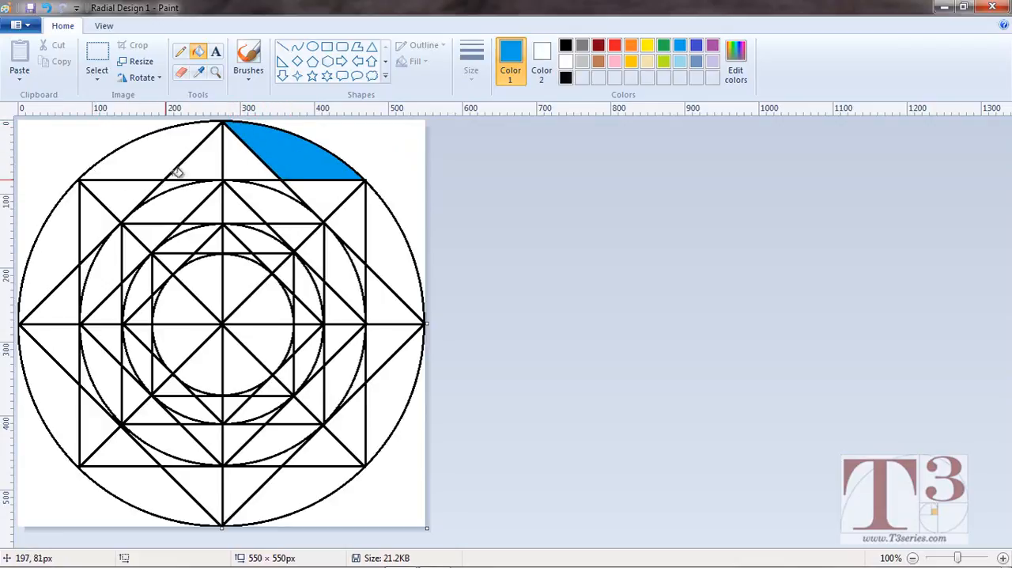
click(566, 79)
click(735, 63)
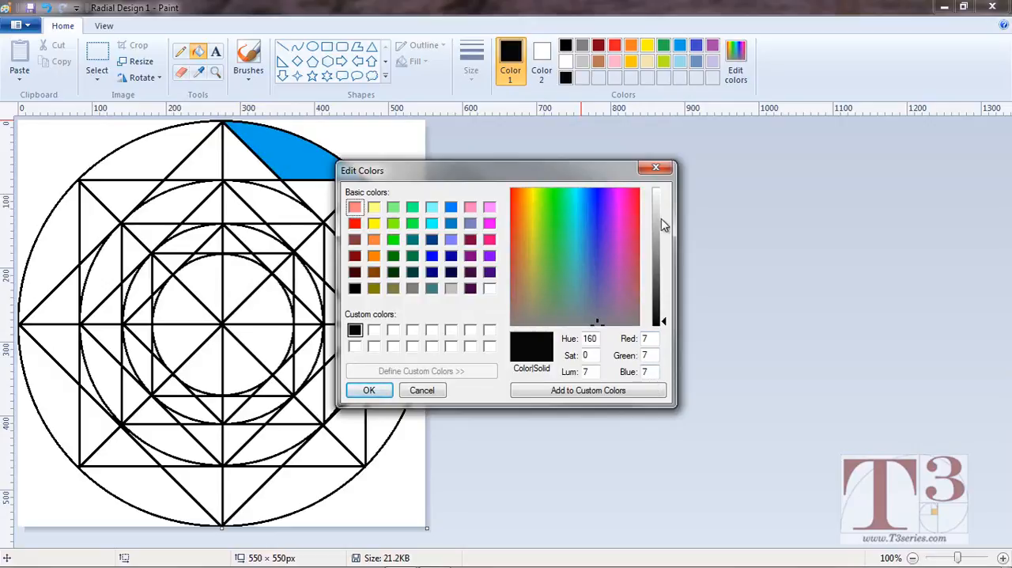
click(656, 166)
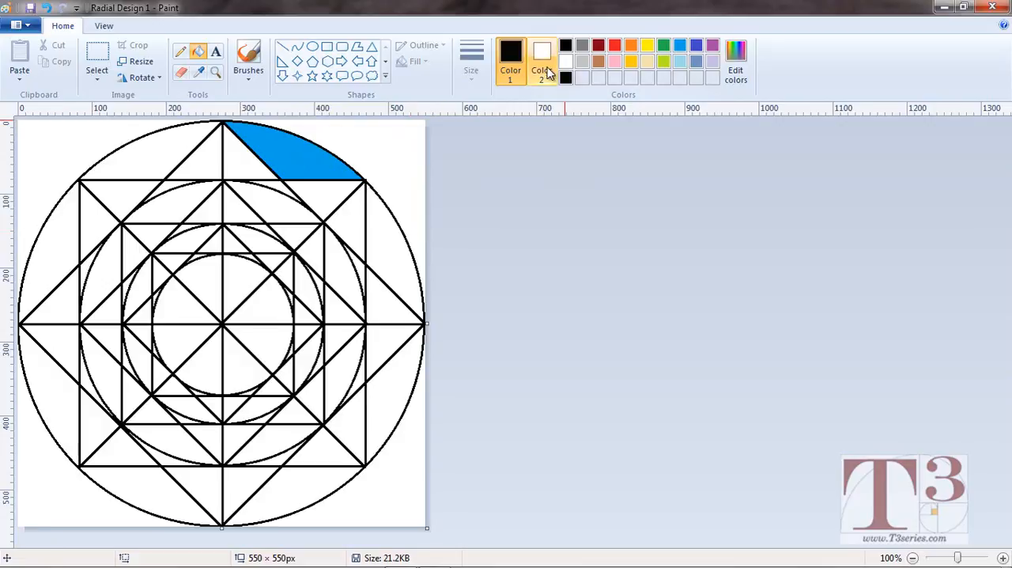
Fill the seven remaining outer circle segments clockwise, alternating pink as Color 2 with light blue as Color 1.
click(680, 48)
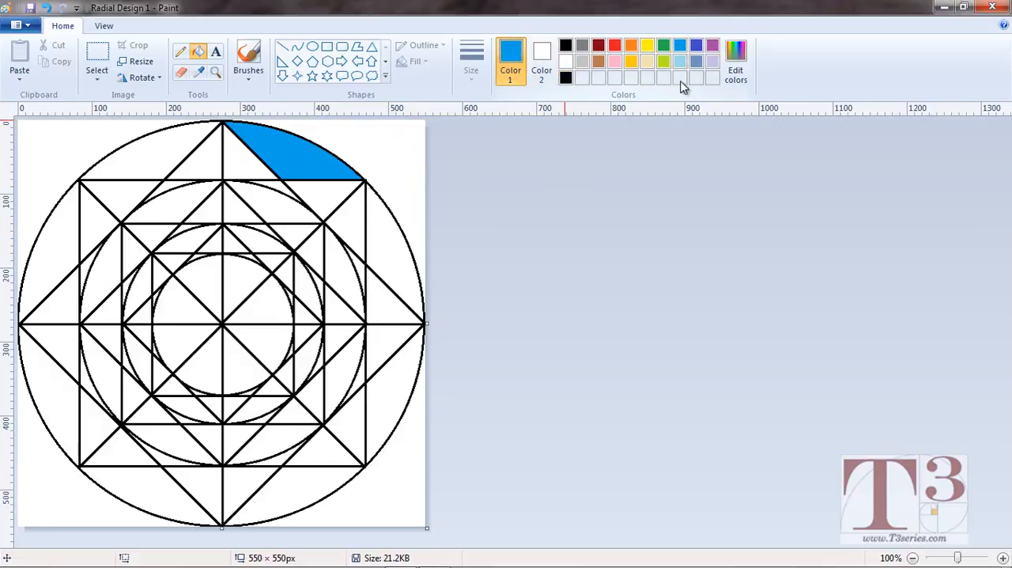
click(542, 56)
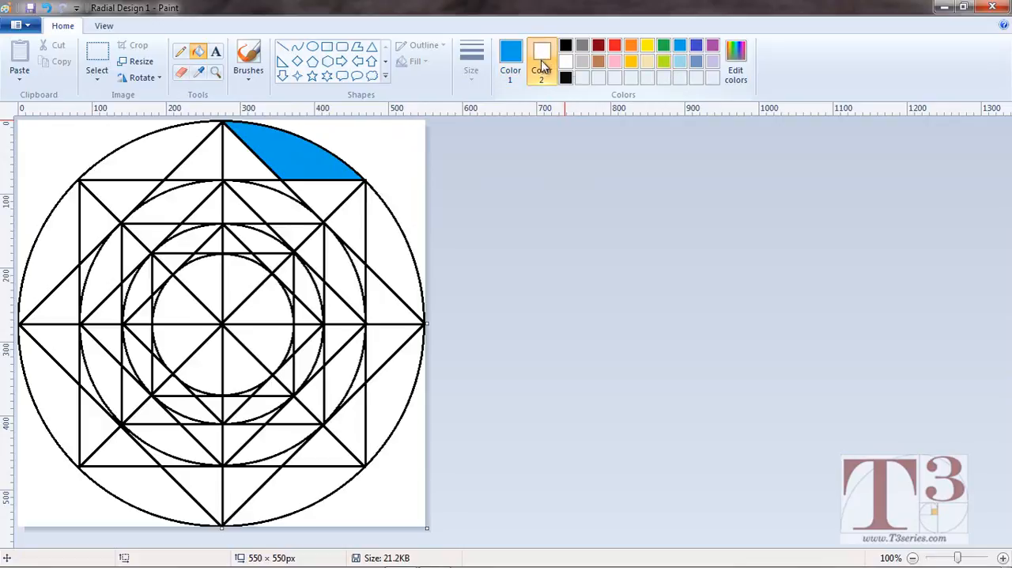
click(619, 68)
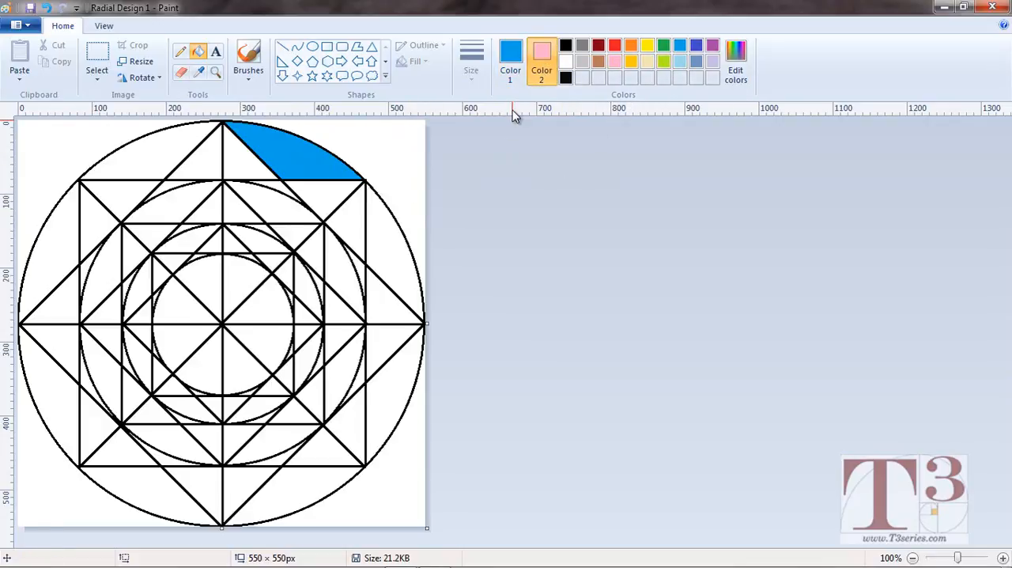
click(510, 57)
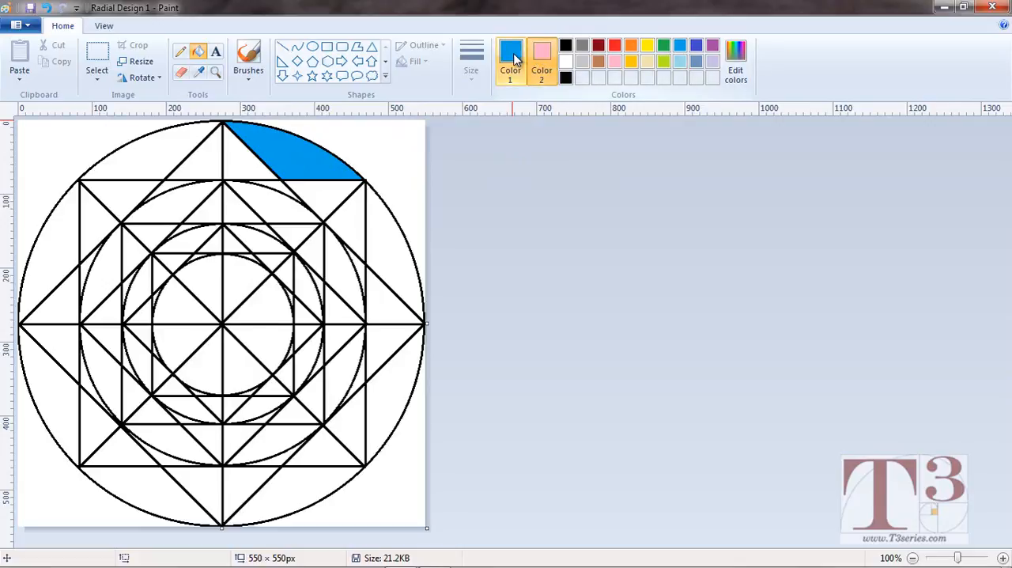
click(199, 54)
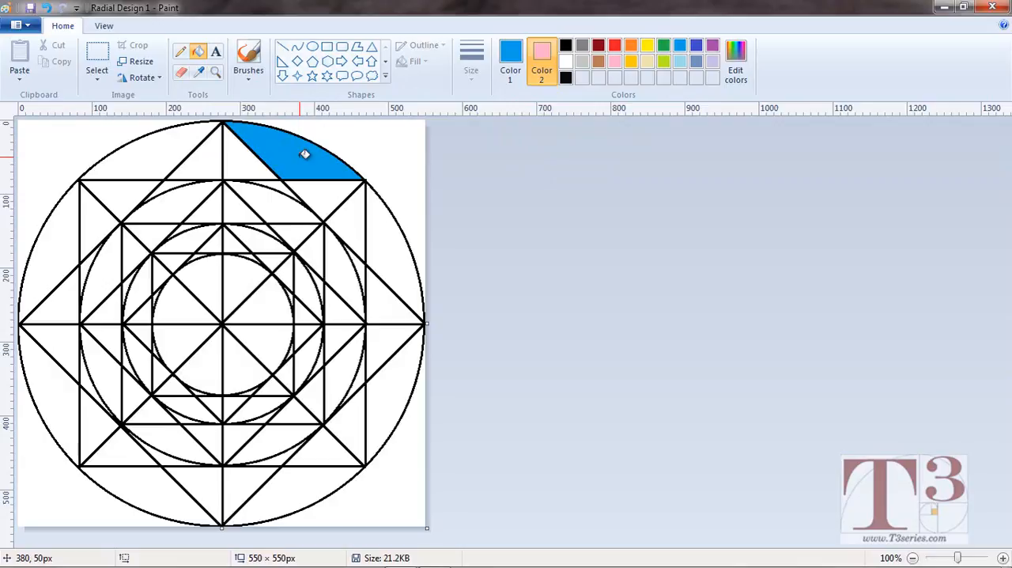
right_click(402, 244)
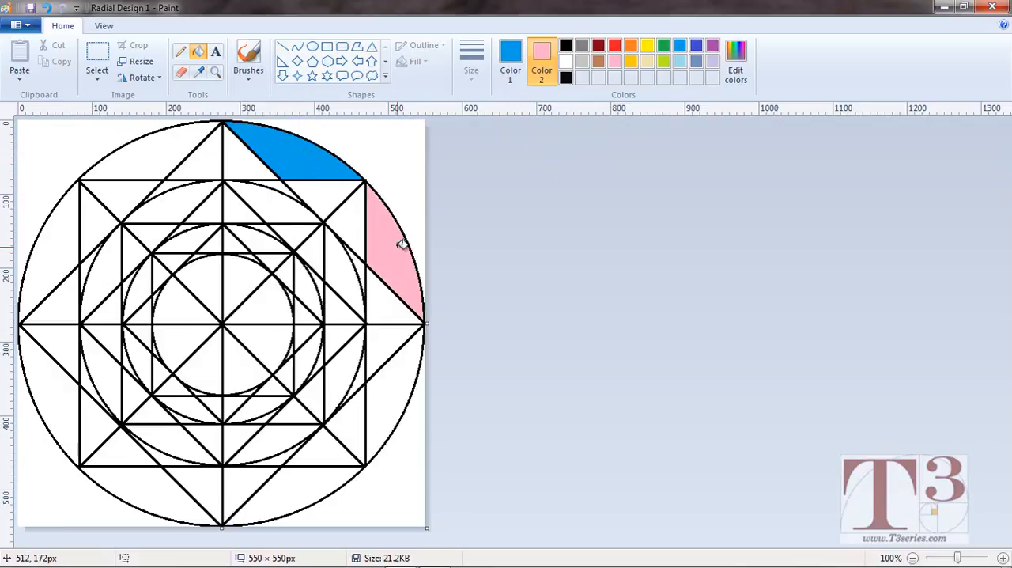
click(401, 383)
right_click(294, 485)
click(154, 487)
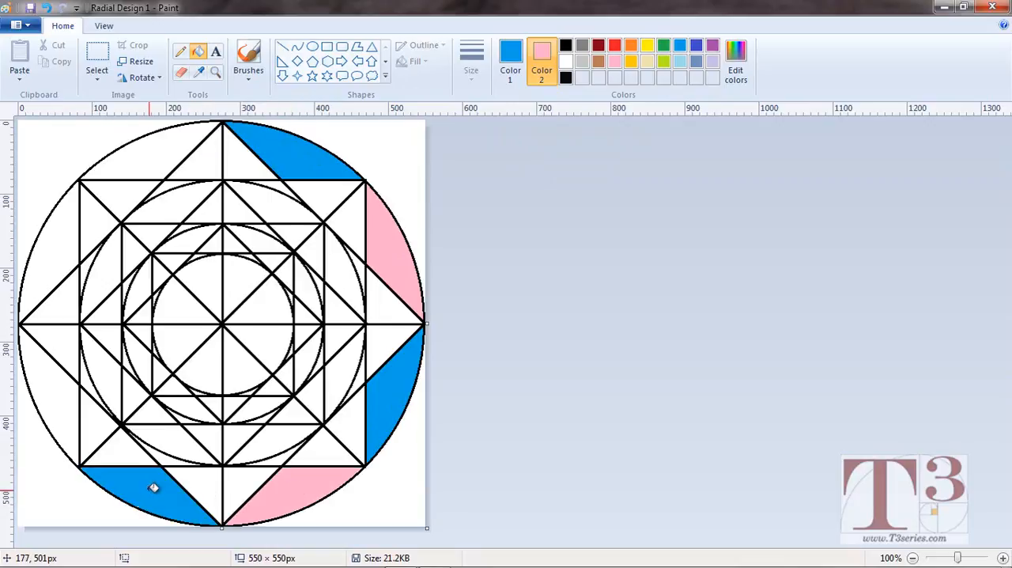
right_click(48, 392)
click(57, 247)
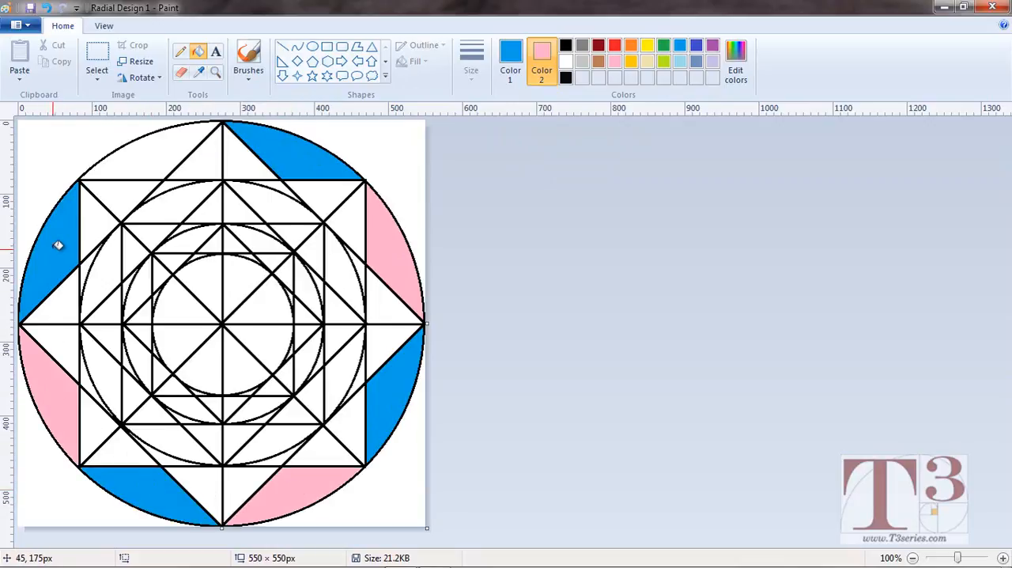
right_click(149, 160)
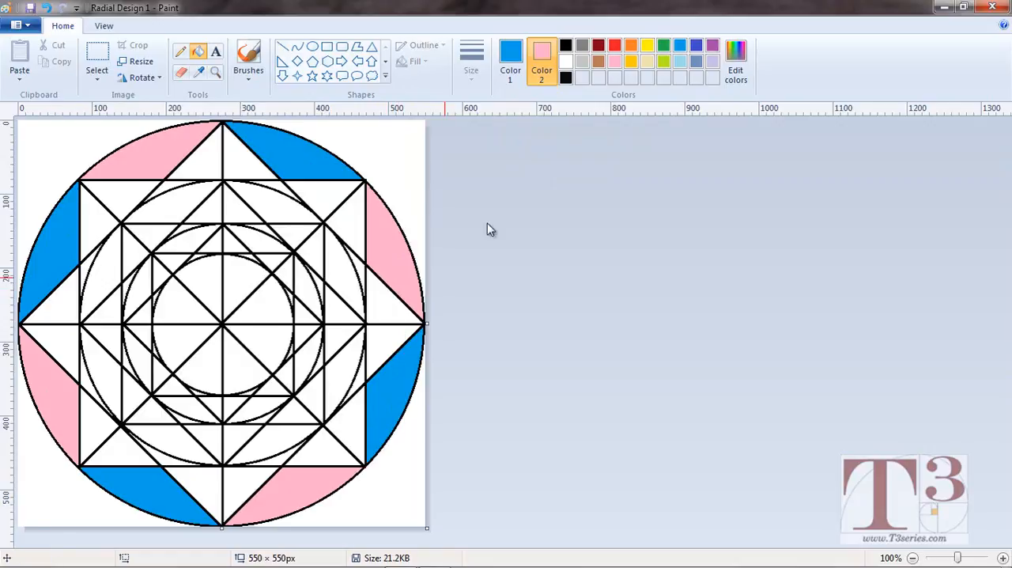
Fill the sixteen triangles of the outer star's points clockwise, alternating red as Color 1 with gold as Color 2.
click(631, 63)
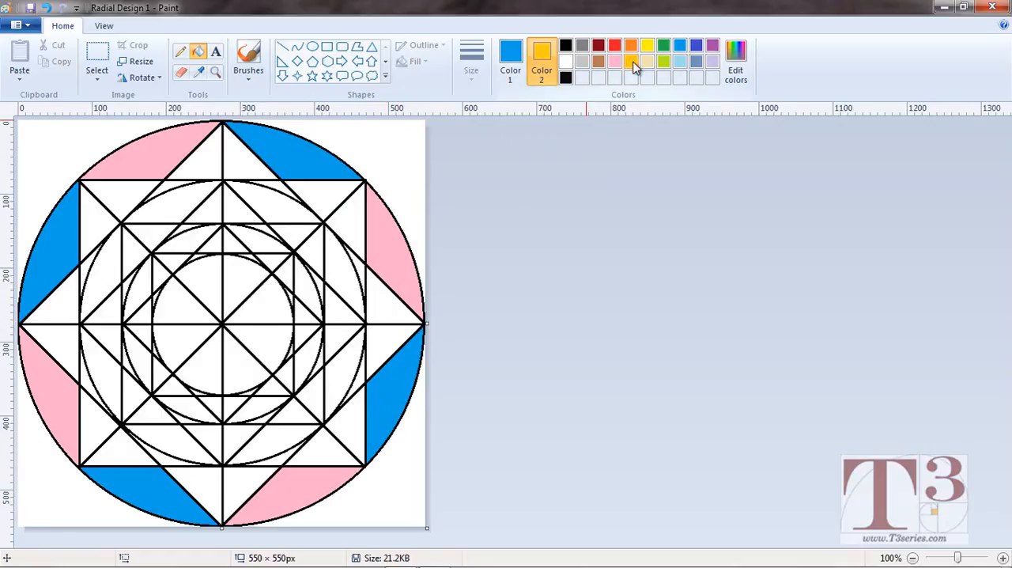
click(510, 64)
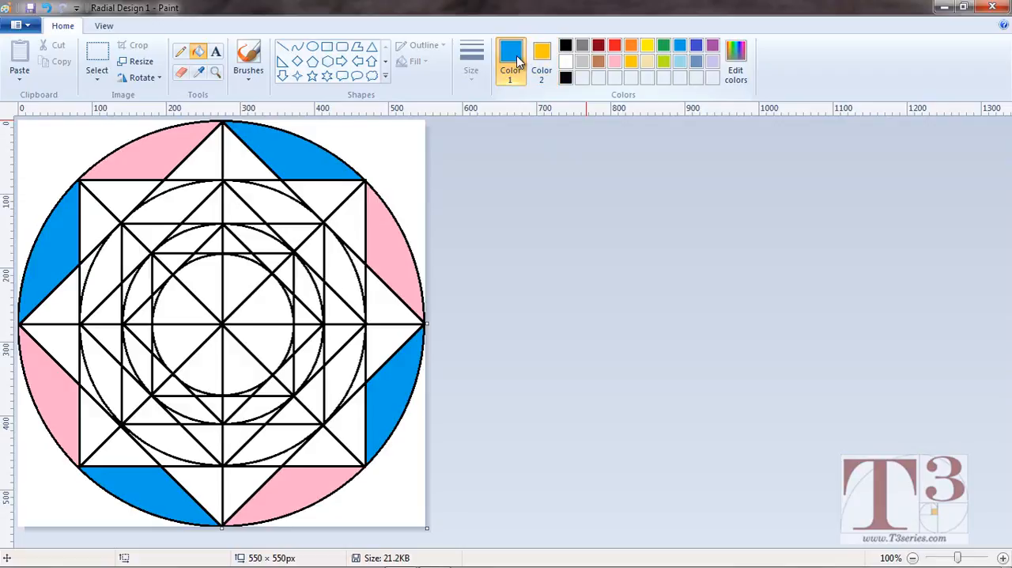
click(615, 46)
click(329, 192)
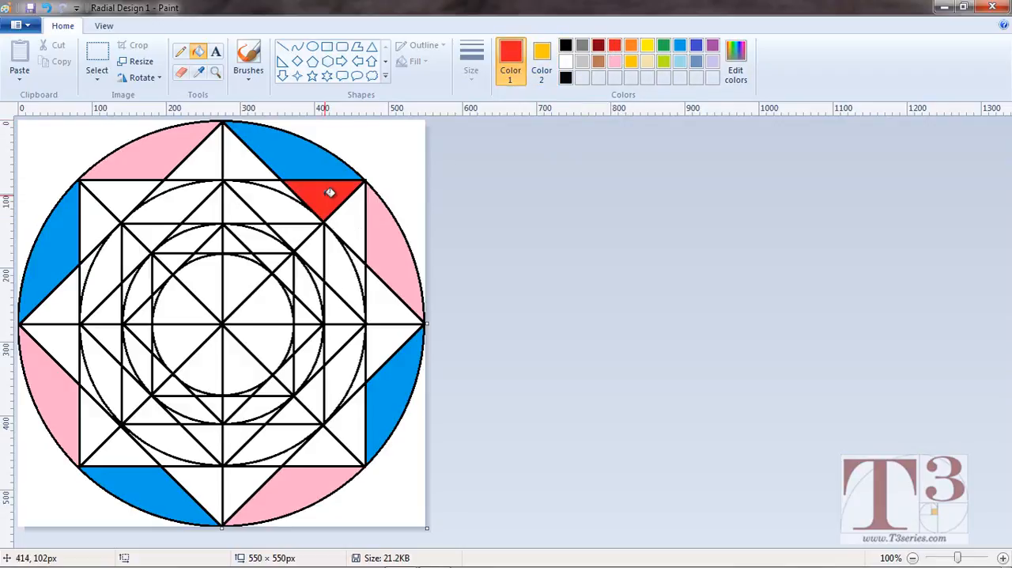
right_click(358, 221)
click(395, 308)
right_click(391, 341)
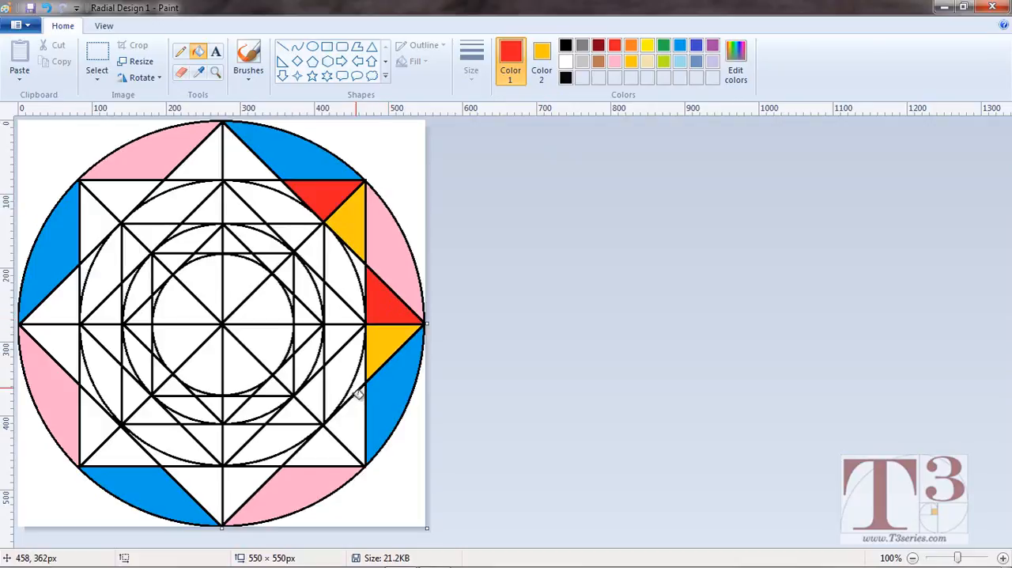
click(351, 419)
right_click(323, 452)
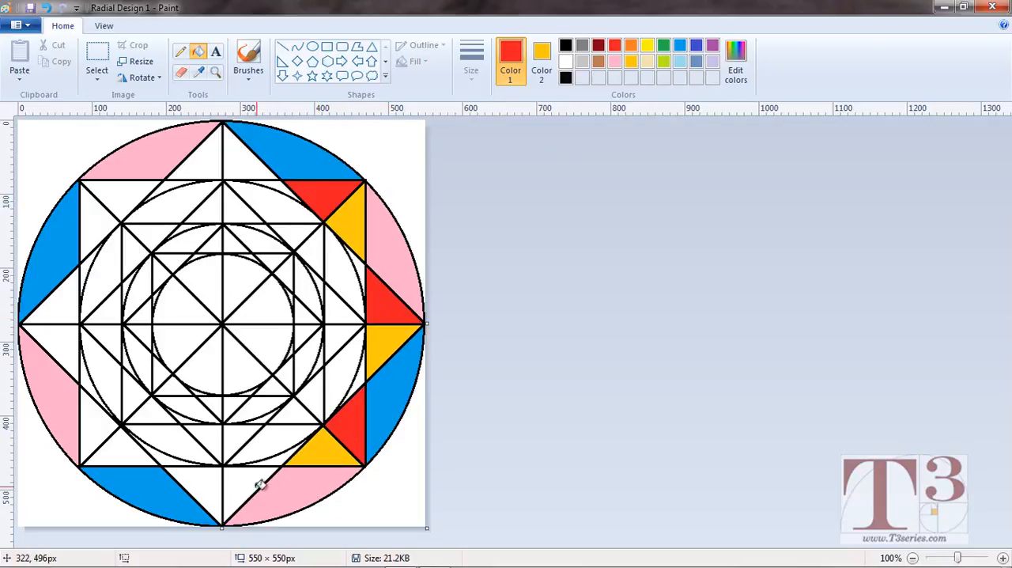
click(241, 481)
right_click(204, 481)
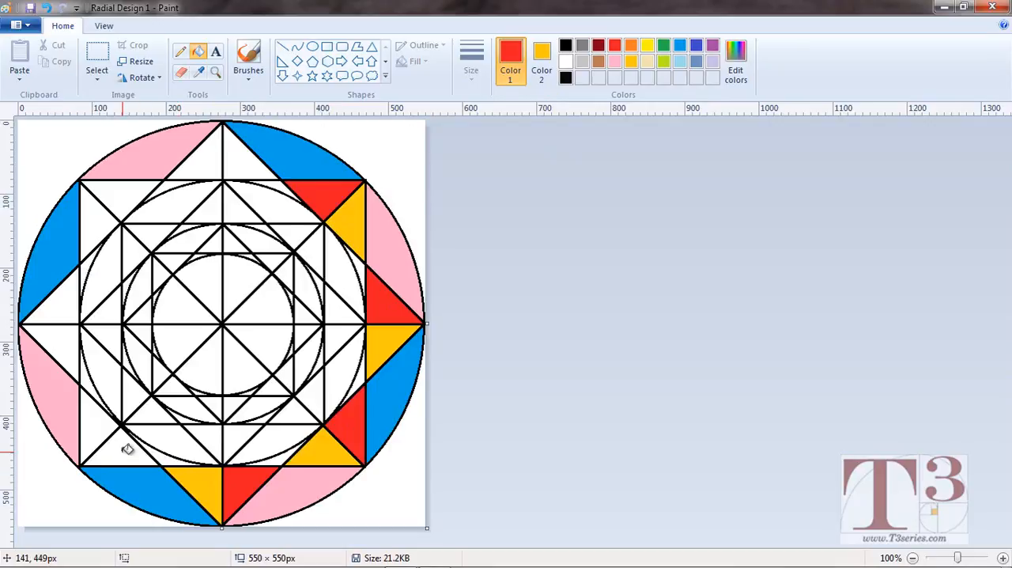
click(125, 447)
right_click(97, 423)
click(64, 335)
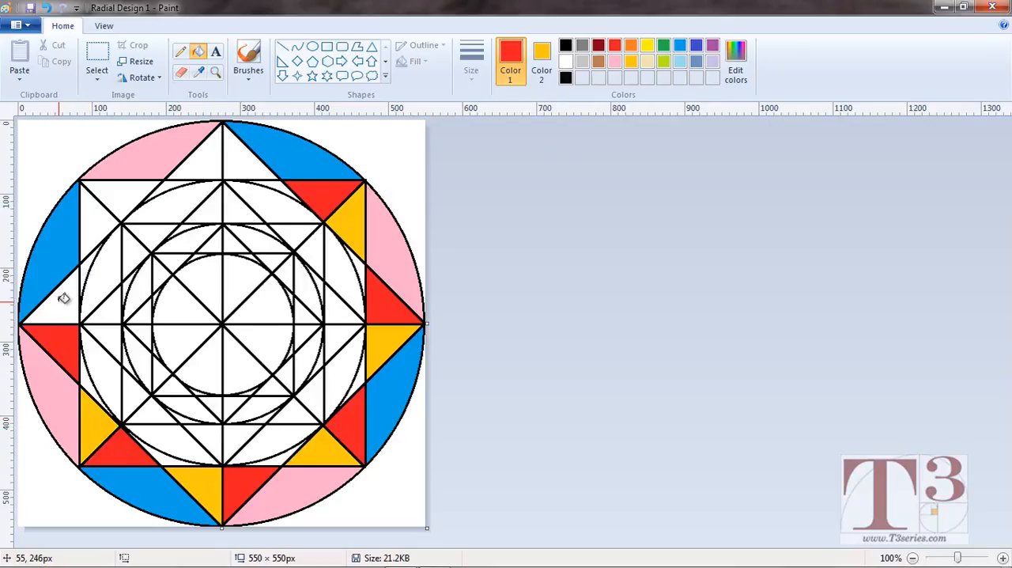
right_click(64, 295)
click(101, 213)
right_click(146, 190)
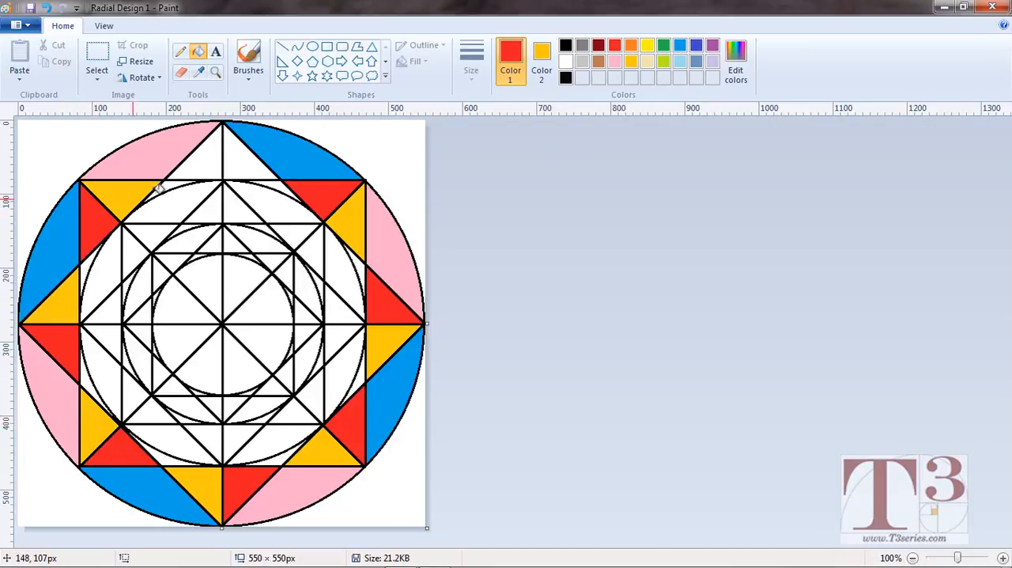
click(199, 155)
right_click(246, 161)
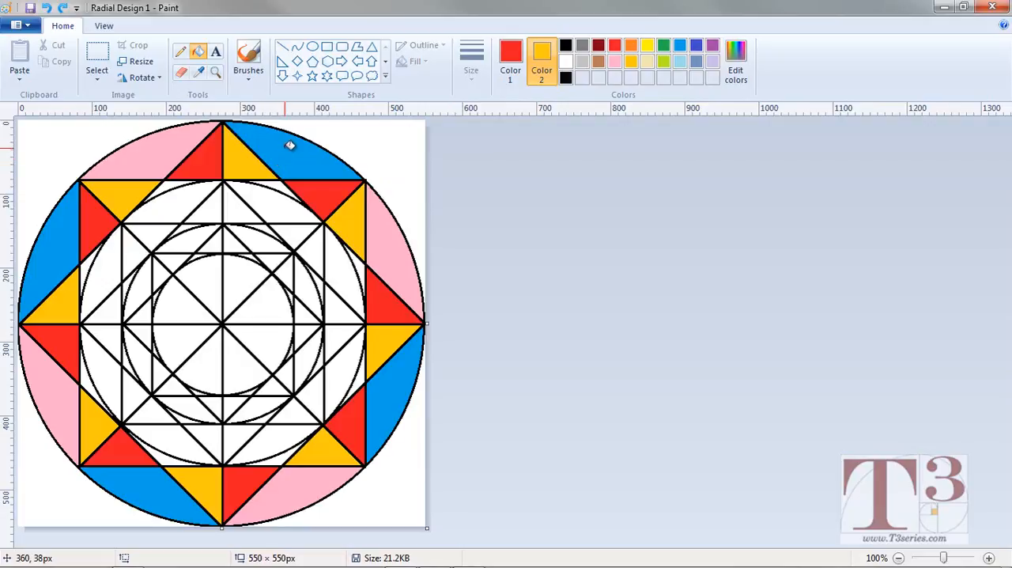
Sample the light blue as Color 1 and fill alternate slivers outside the second circle clockwise, starting just after its top point.
click(200, 73)
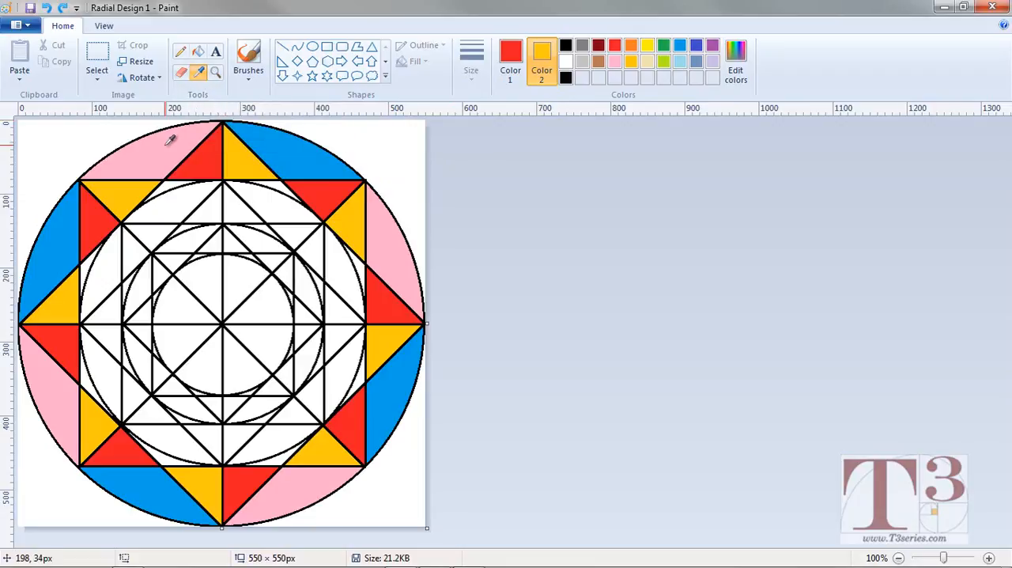
click(291, 151)
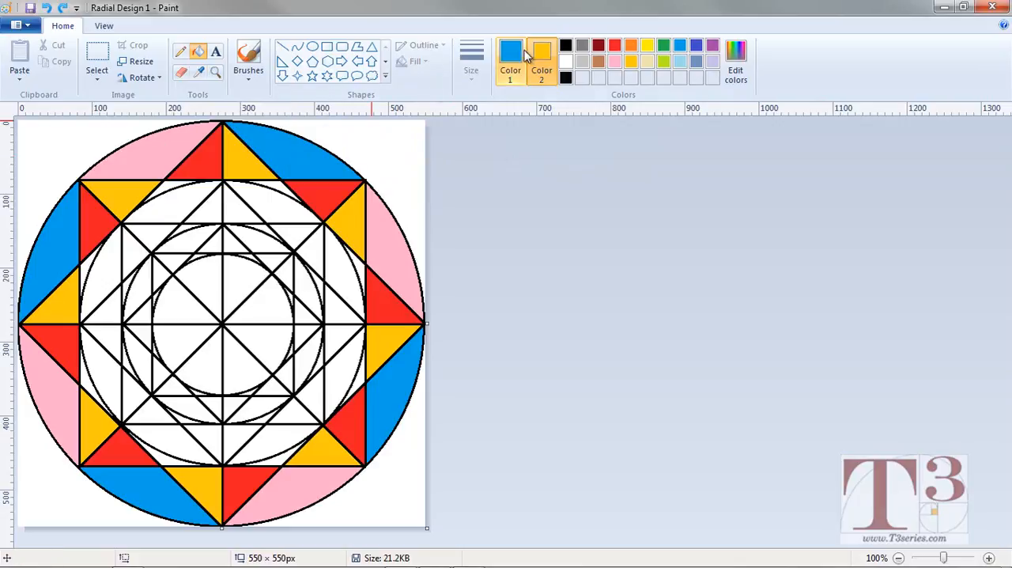
click(283, 183)
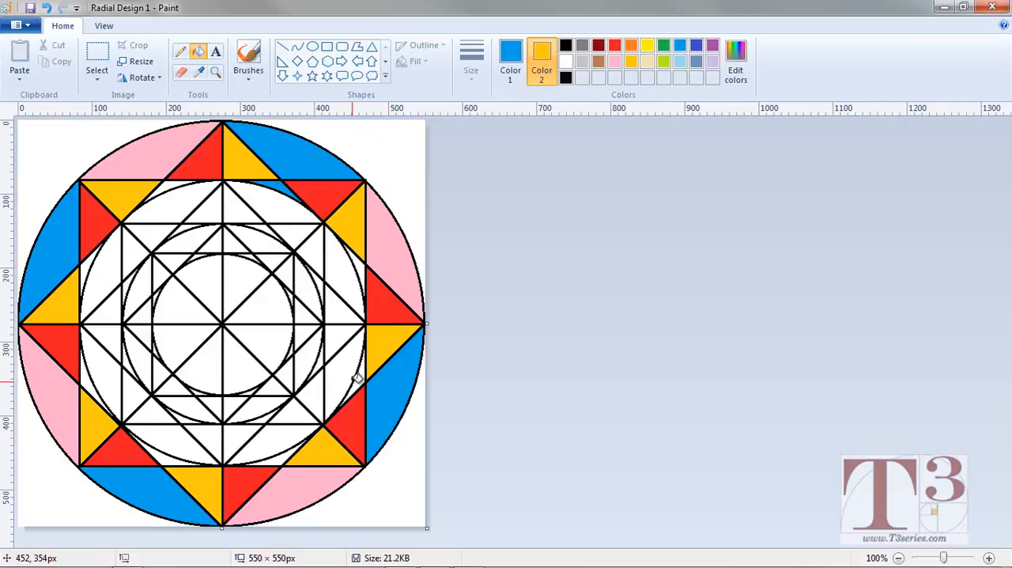
click(361, 381)
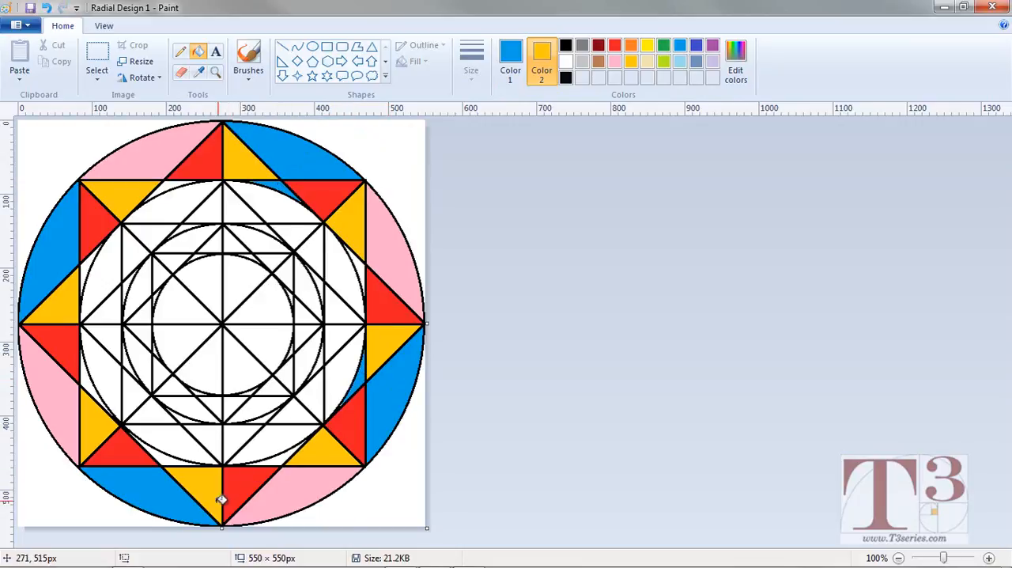
click(166, 454)
click(86, 267)
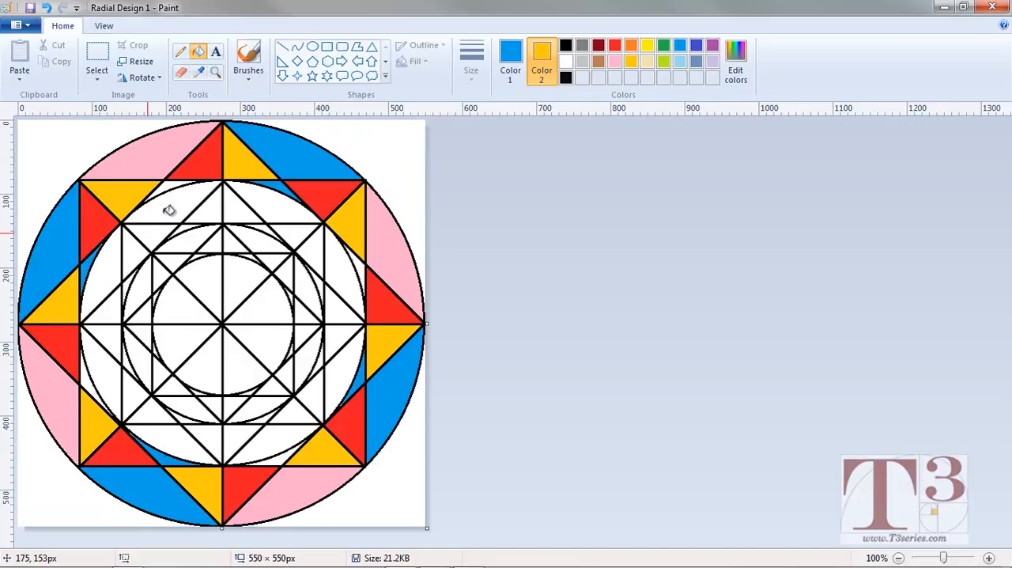
Sample the outer segments' pink as Color 2 and fill the four remaining slivers around the second circle with it.
click(200, 73)
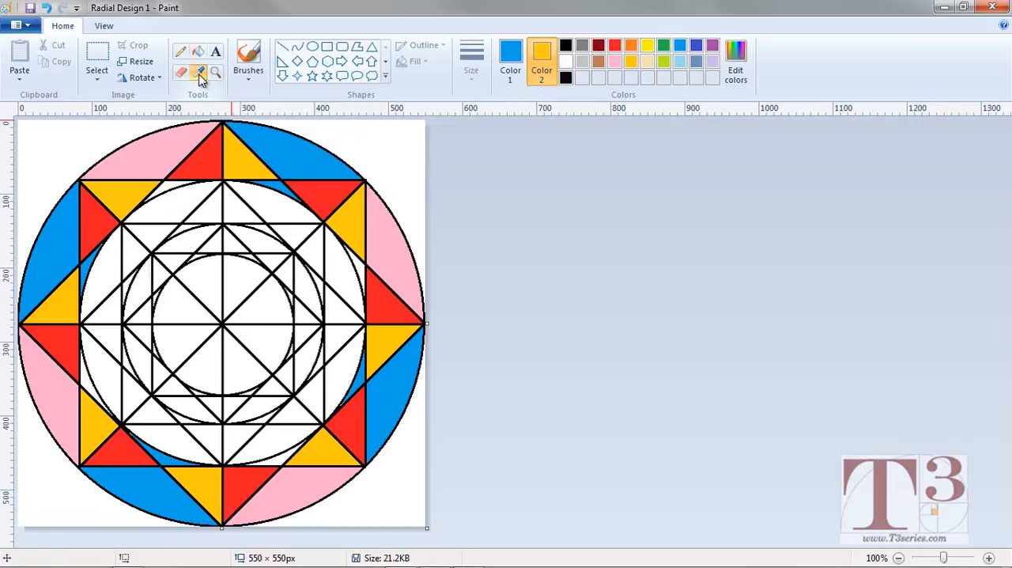
click(197, 74)
right_click(170, 148)
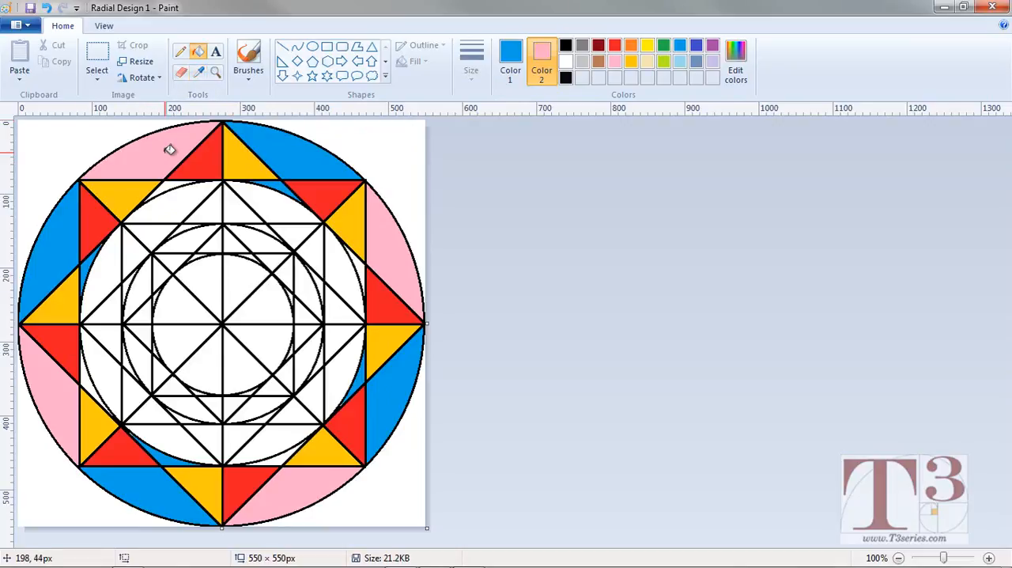
click(541, 55)
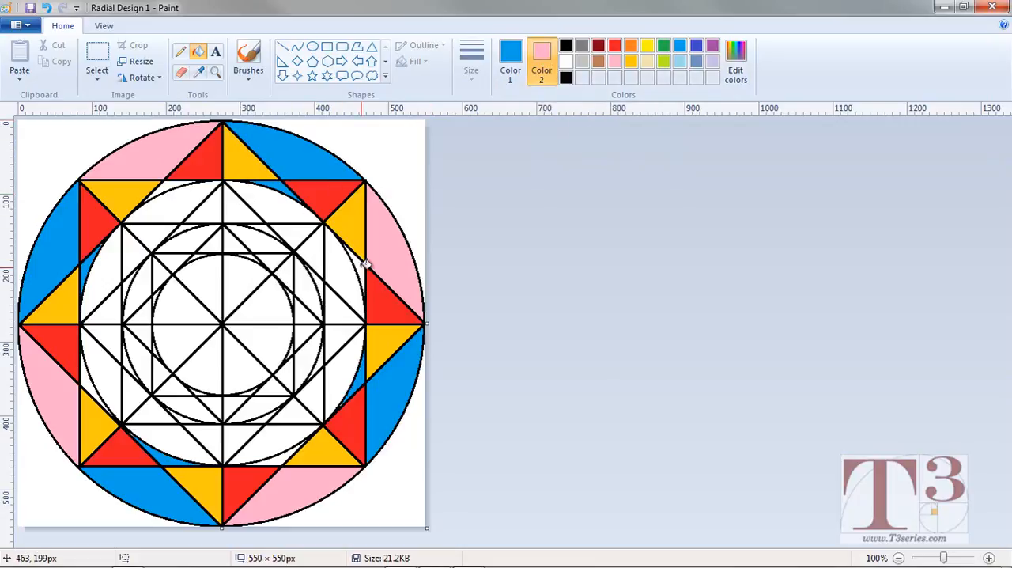
right_click(363, 263)
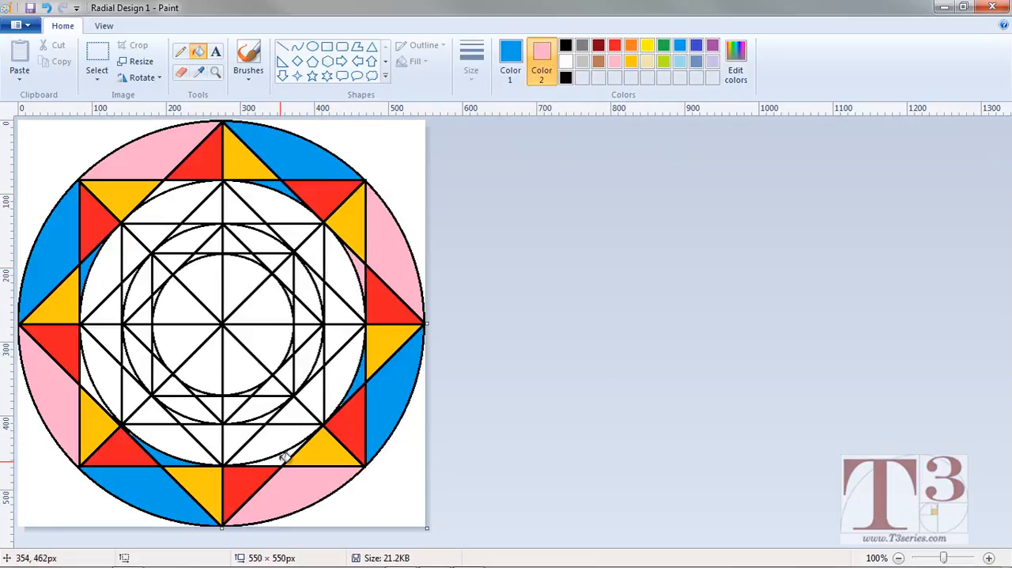
right_click(86, 383)
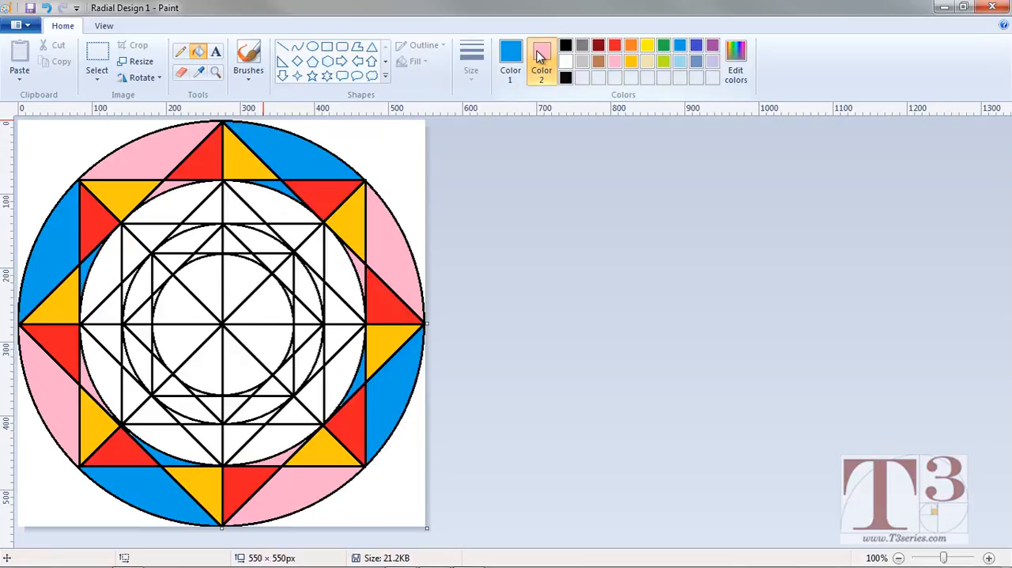
In the first octant clockwise from the top, fill the inner circle segments and centre wedge pink and the small slivers light blue.
right_click(279, 201)
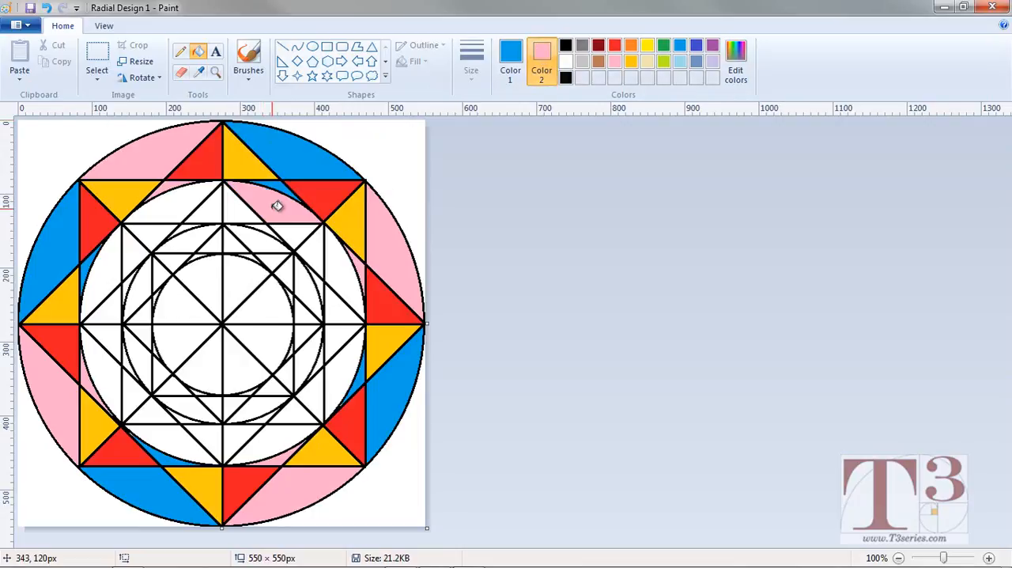
click(267, 230)
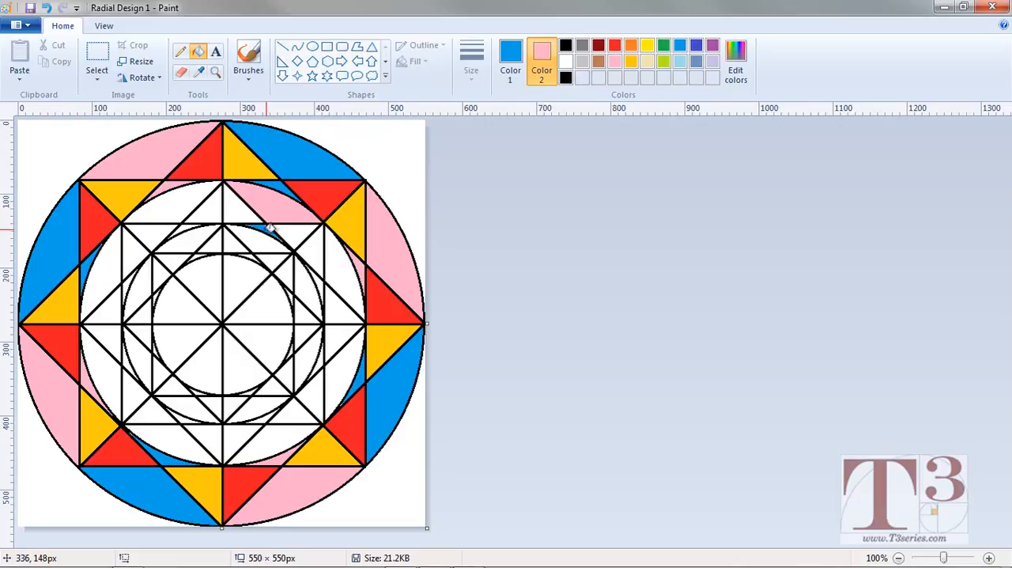
right_click(258, 242)
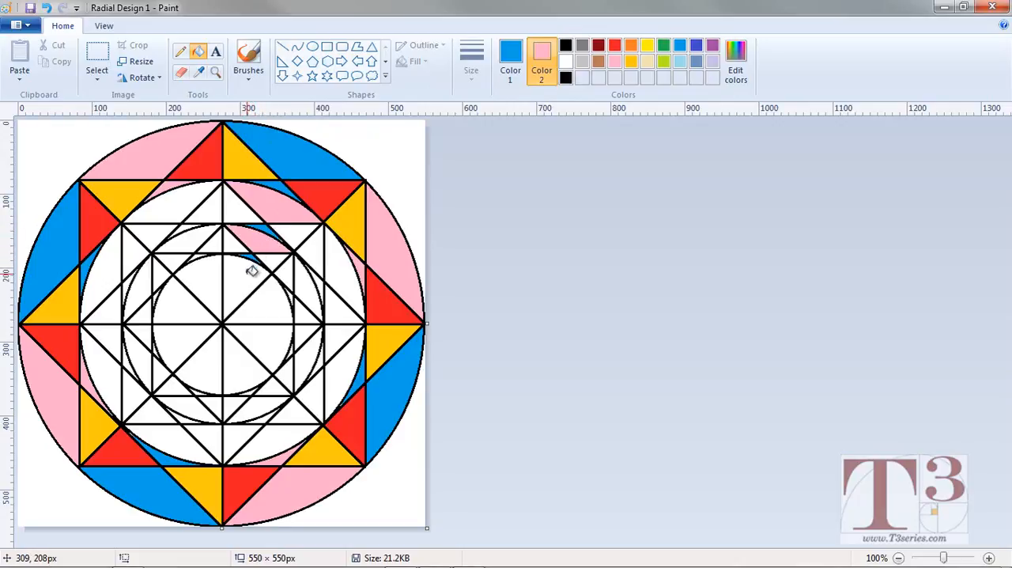
right_click(251, 271)
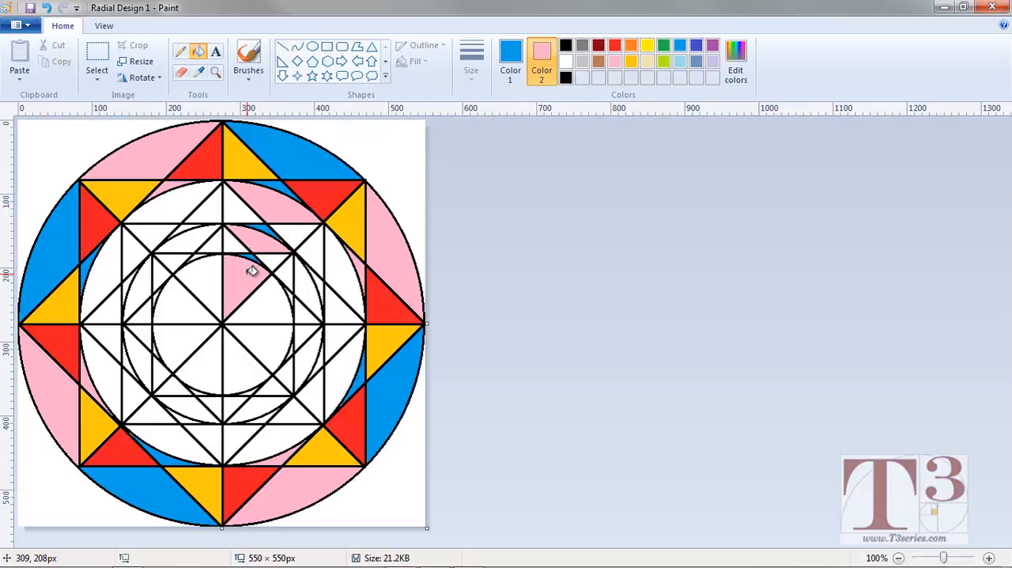
Fill the second octant's inner segments and centre wedge light blue and the third octant's pink, giving their slivers the opposite colour.
click(343, 268)
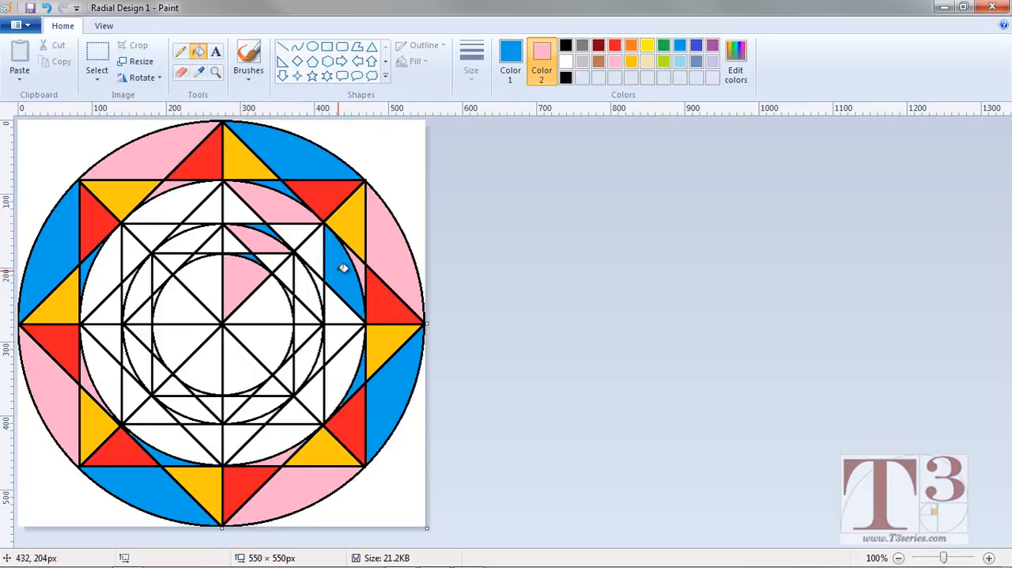
click(302, 279)
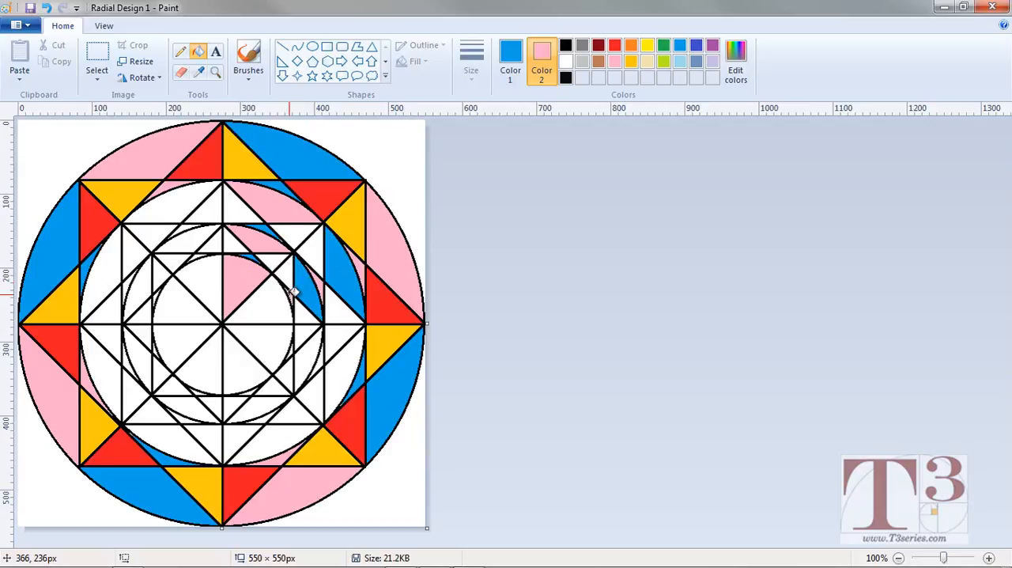
click(349, 364)
right_click(350, 364)
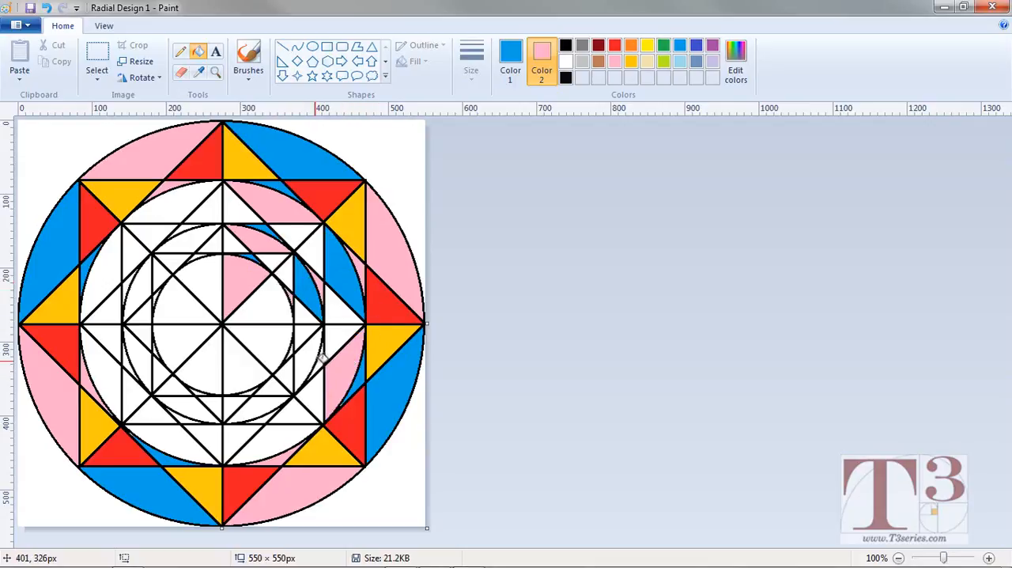
right_click(278, 345)
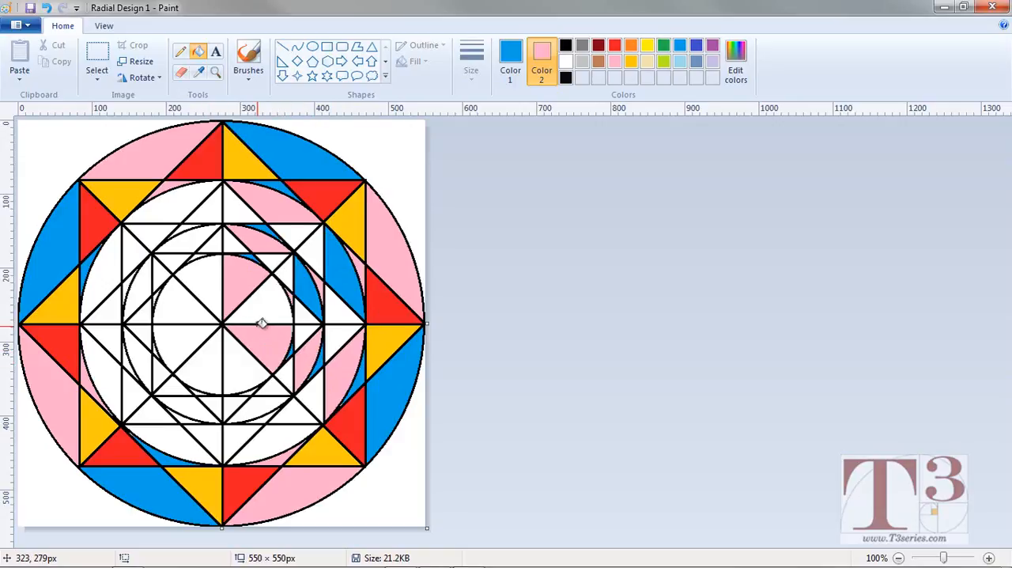
click(275, 304)
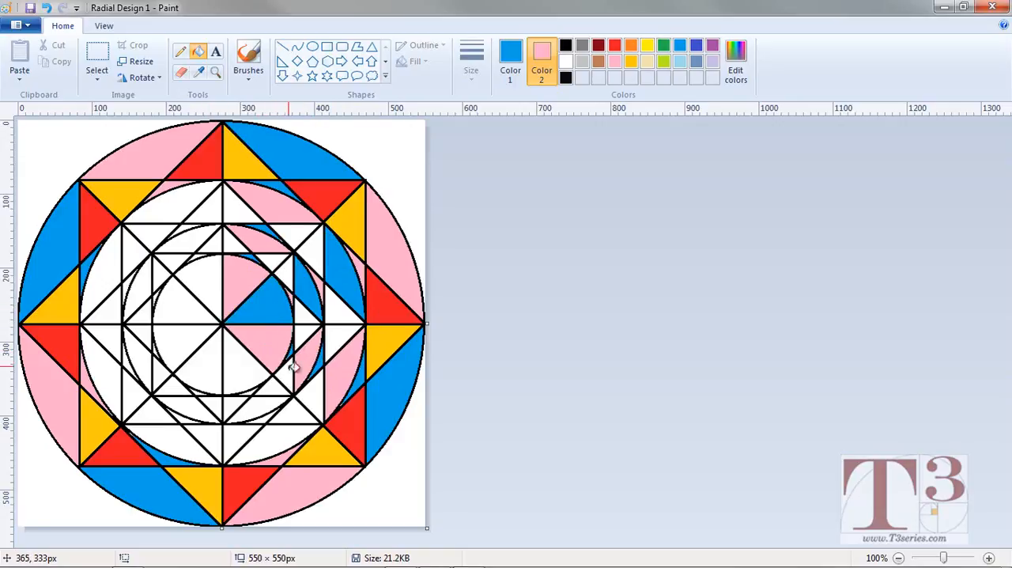
Fill the fourth octant's inner segments and centre wedge light blue and the fifth octant's pink, giving their slivers the opposite colour.
click(275, 441)
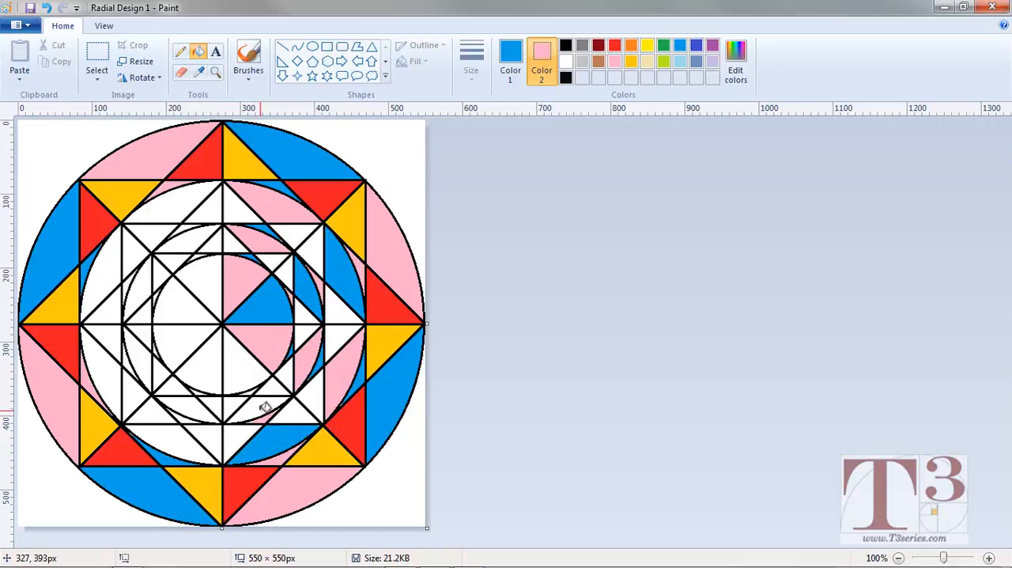
click(262, 407)
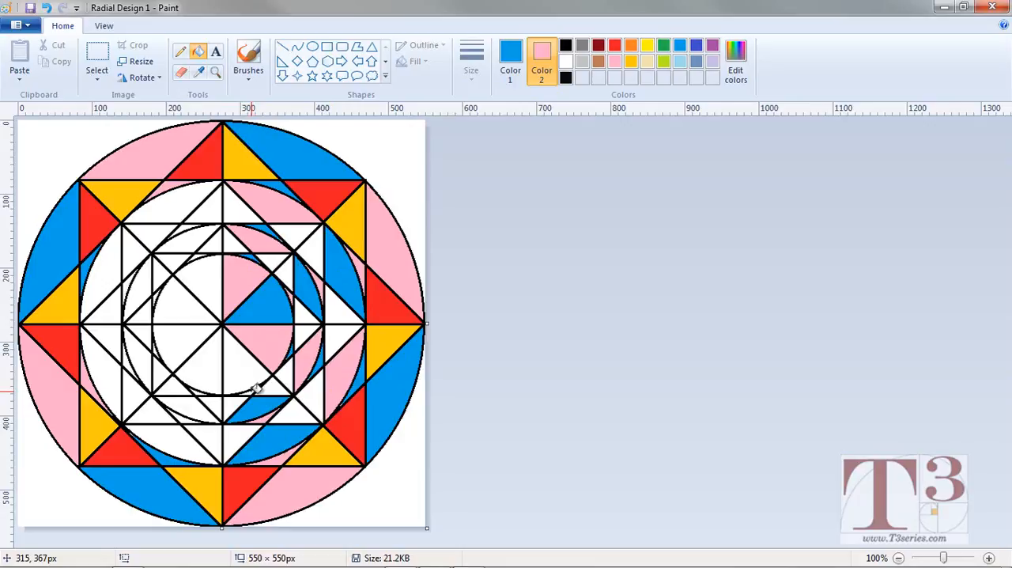
click(252, 376)
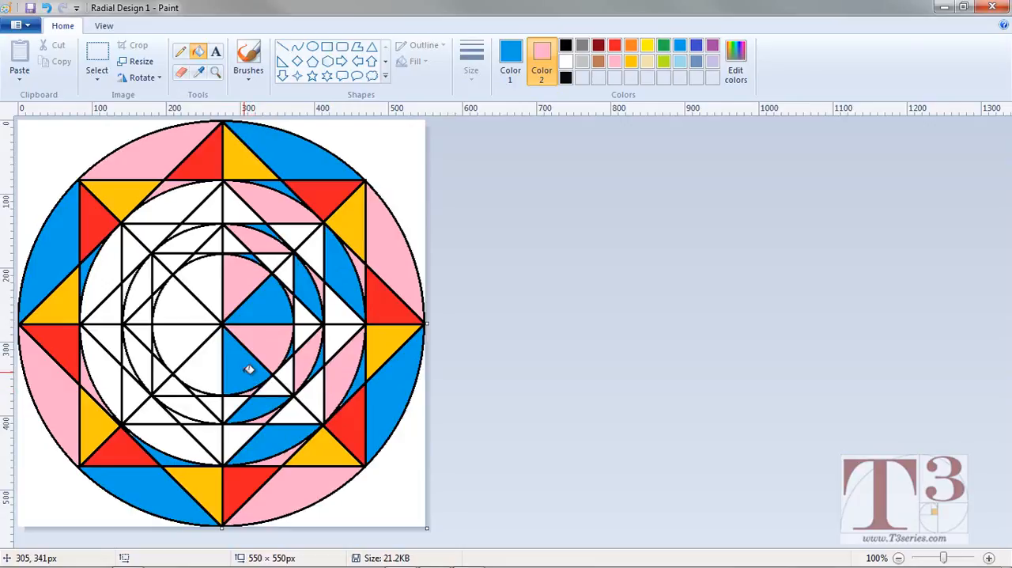
right_click(184, 445)
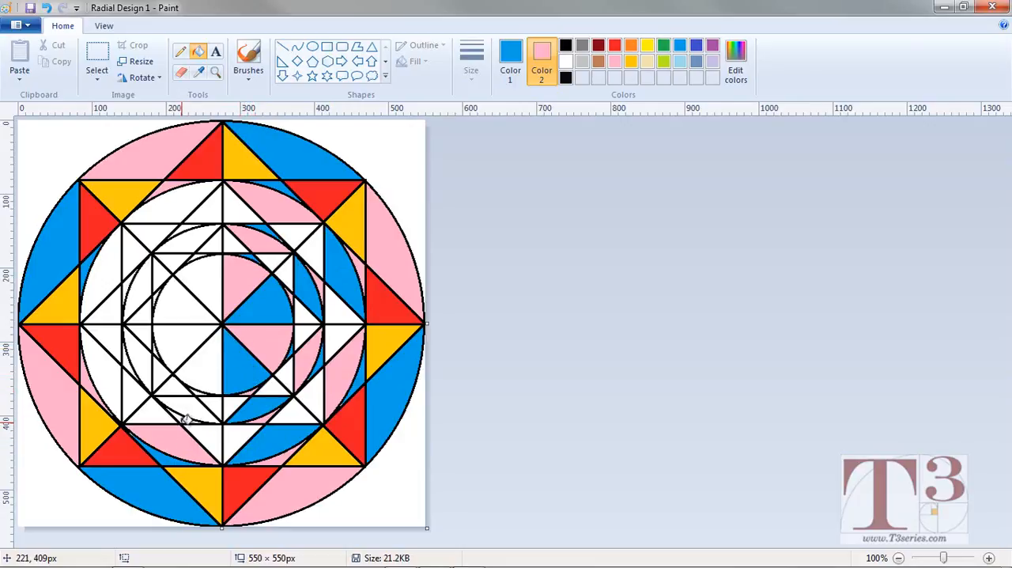
right_click(185, 414)
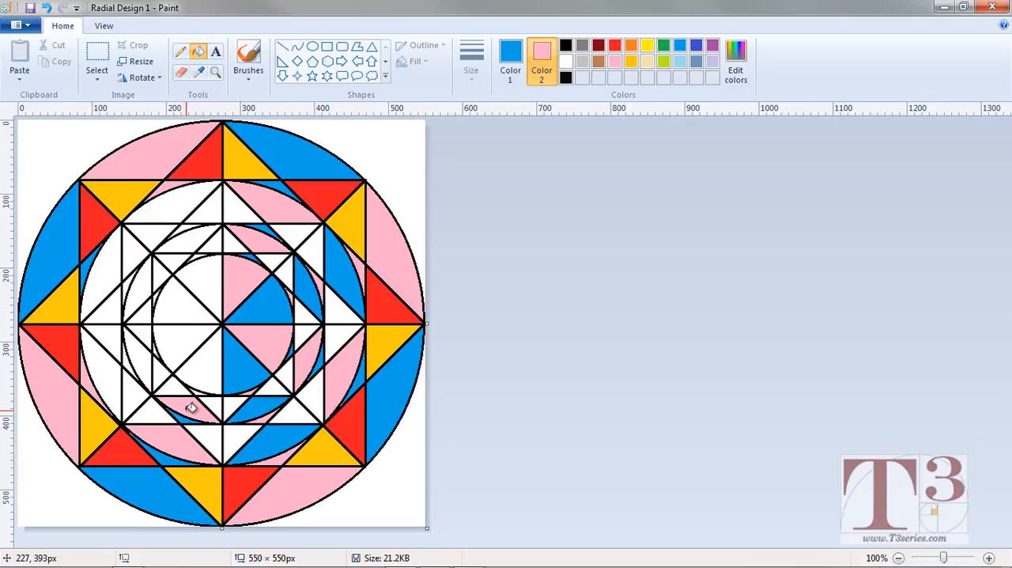
right_click(201, 376)
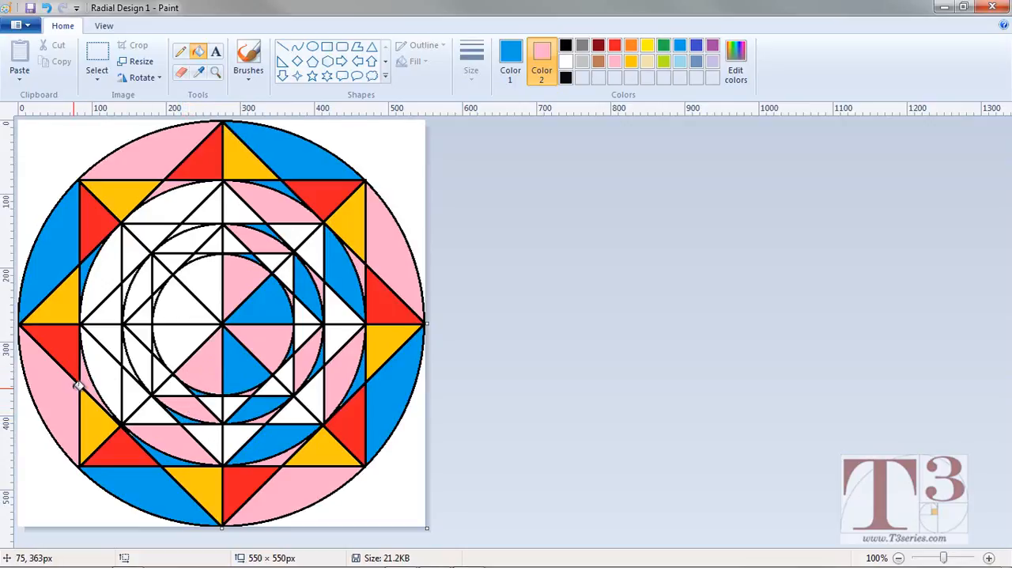
Fill the sixth octant's inner segments and centre wedge light blue and the seventh octant's pink, giving their slivers the opposite colour.
click(101, 369)
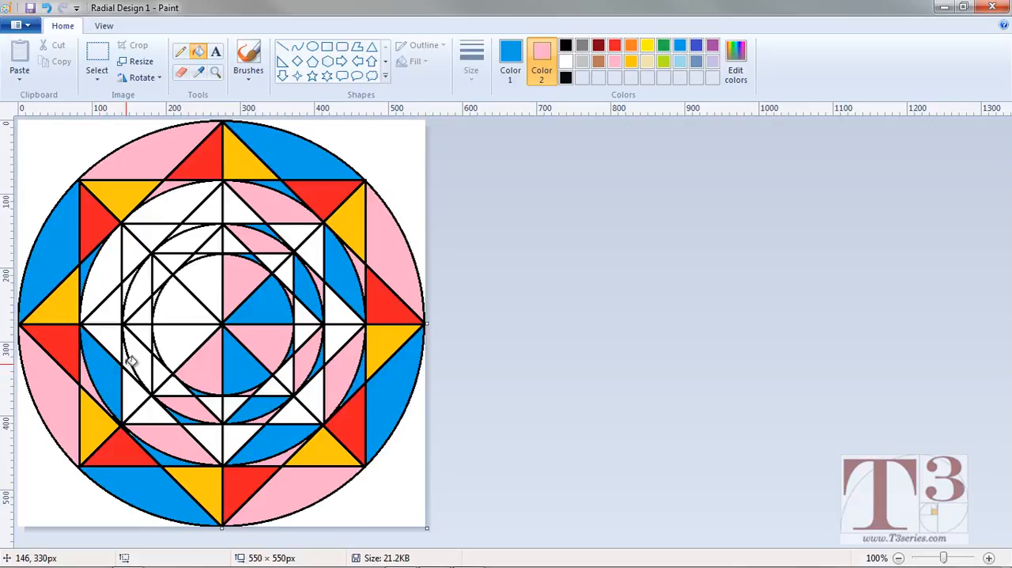
click(137, 356)
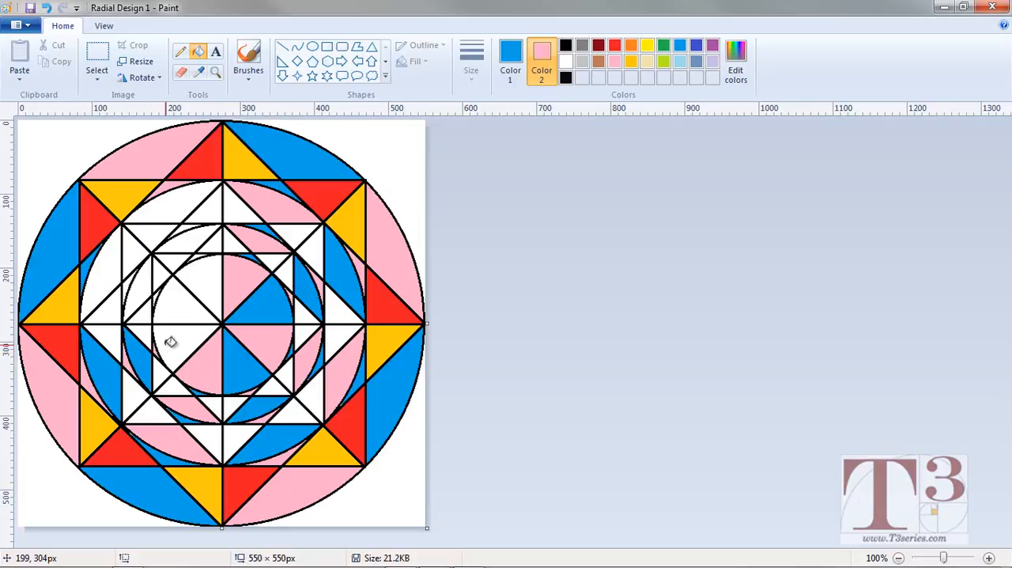
click(172, 345)
right_click(109, 282)
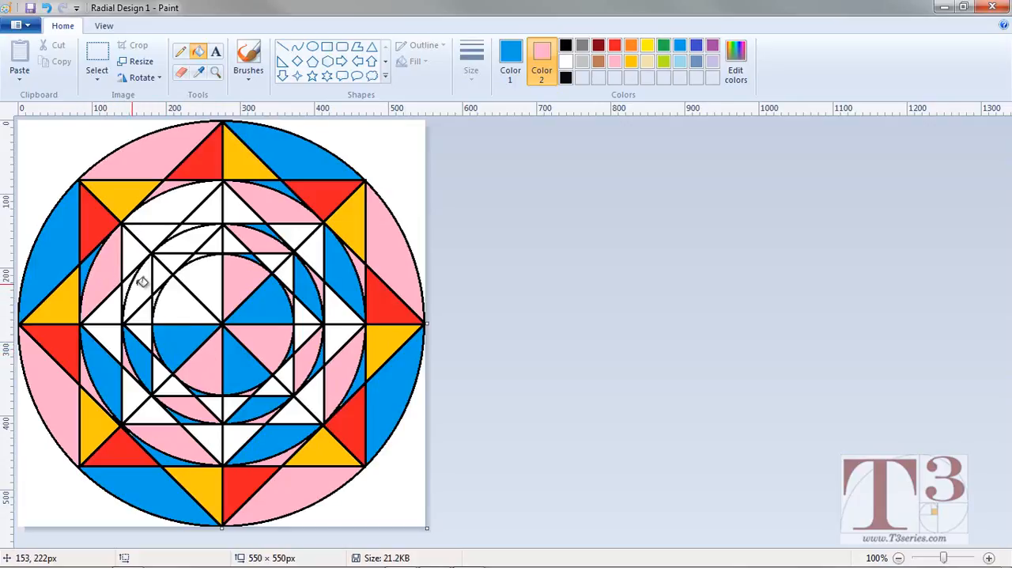
right_click(138, 285)
right_click(162, 296)
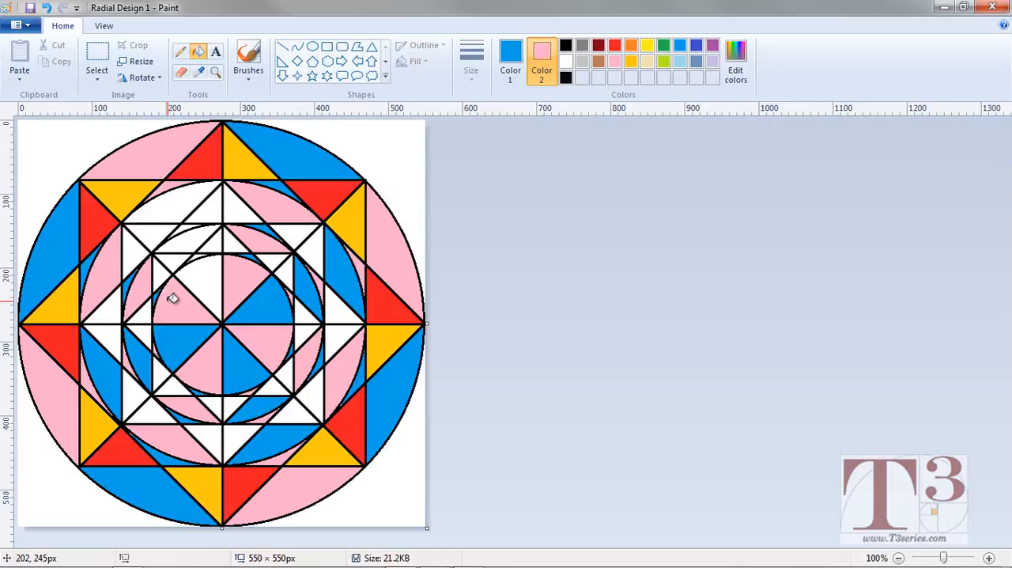
Fill the eighth octant's inner circle segments and centre wedge light blue, with pink in the small slivers.
click(178, 209)
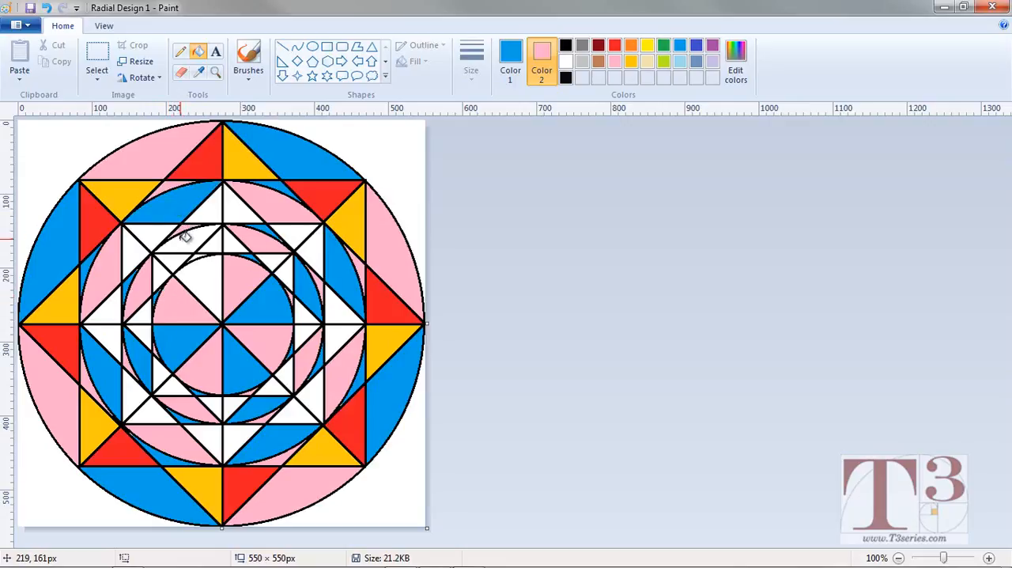
click(188, 236)
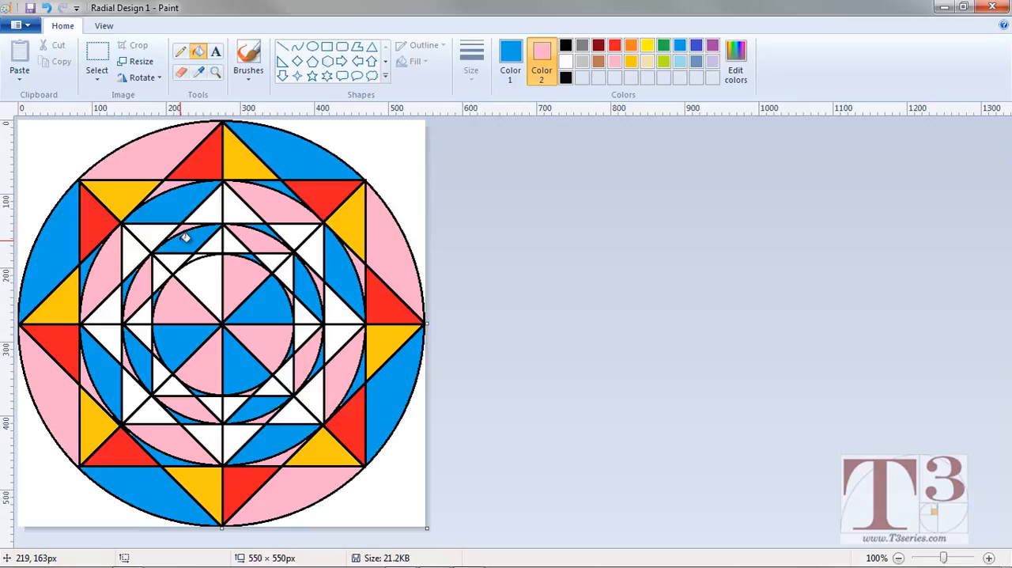
click(207, 270)
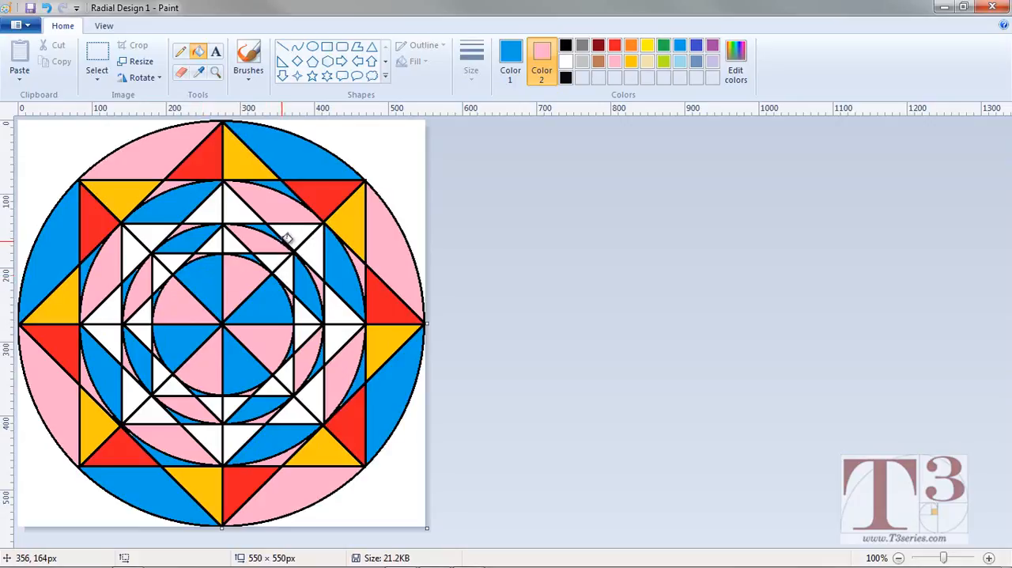
Try to fill the missed white pixel at the tip of the upper-right blue sliver with light blue.
click(215, 72)
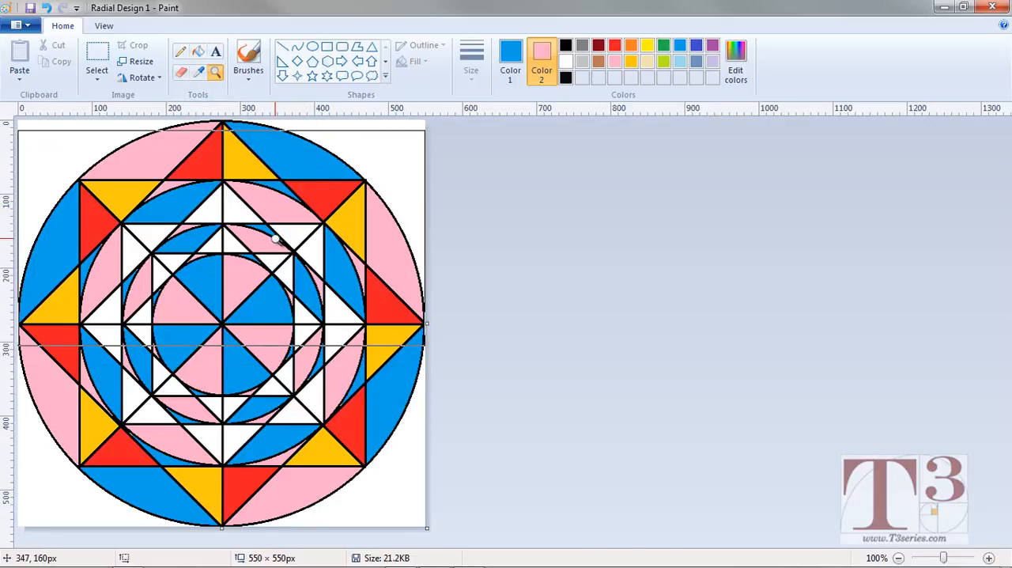
click(279, 204)
click(529, 345)
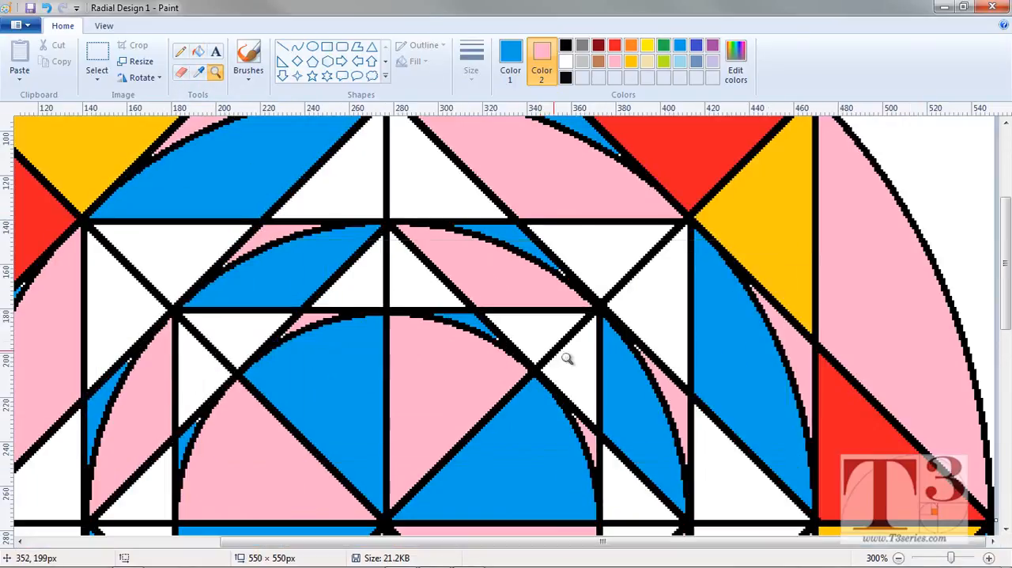
click(560, 270)
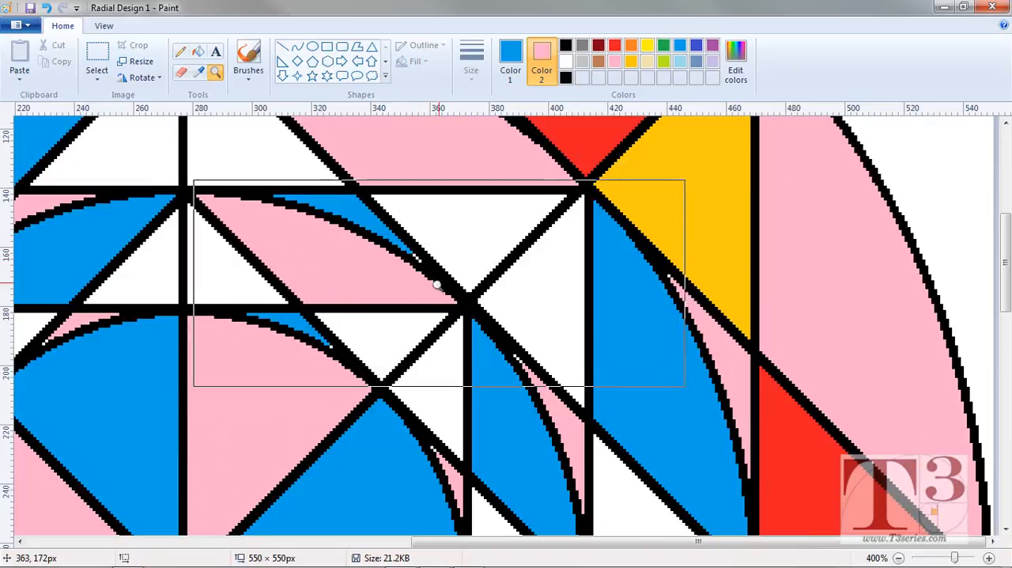
click(198, 52)
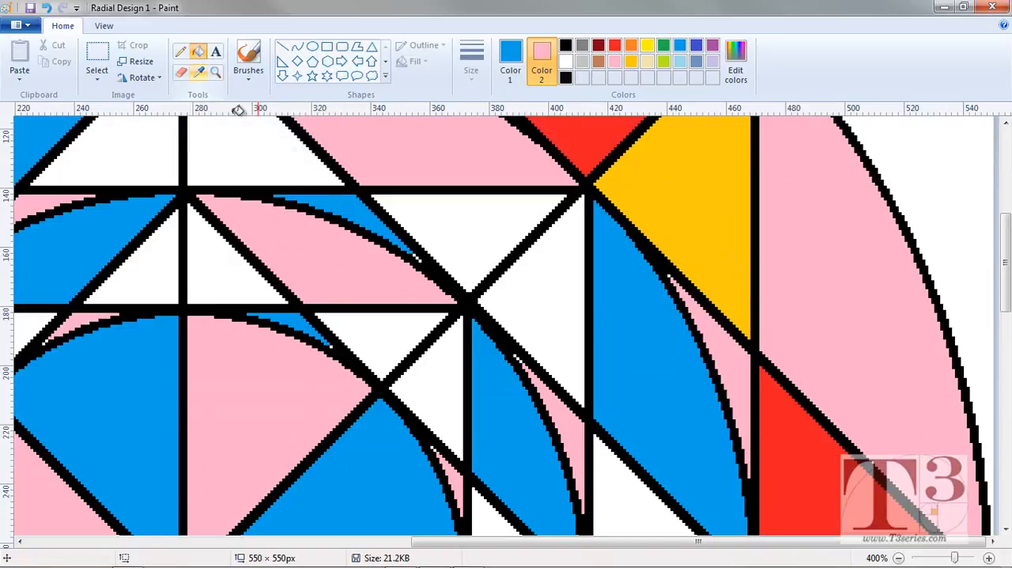
click(423, 253)
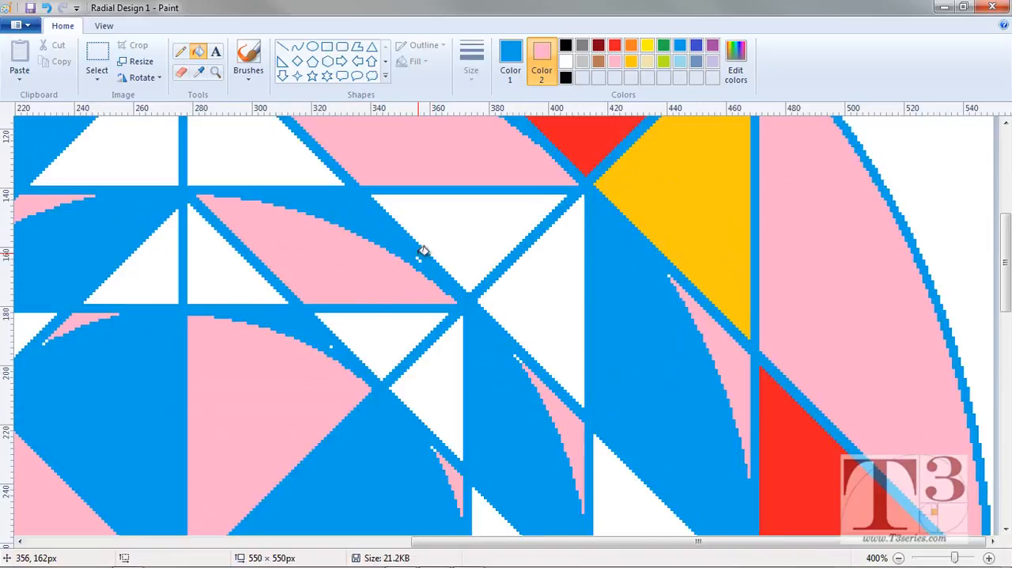
key(ctrl+z)
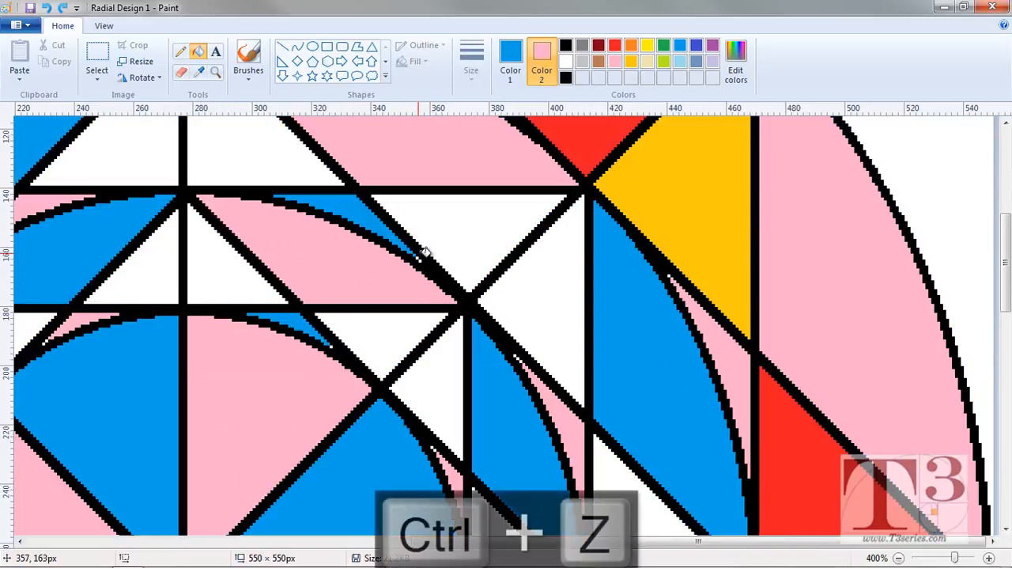
click(421, 254)
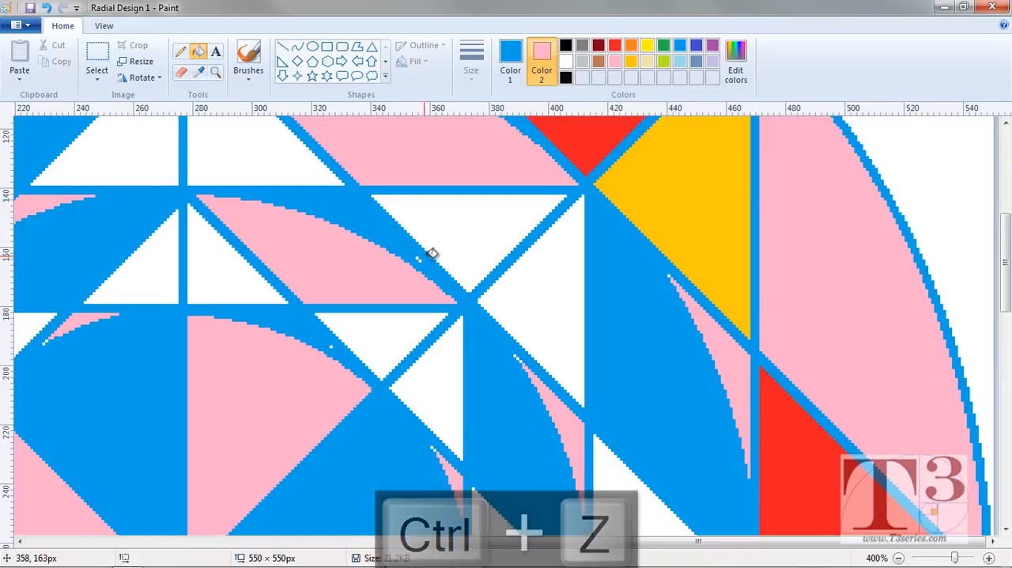
key(ctrl+z)
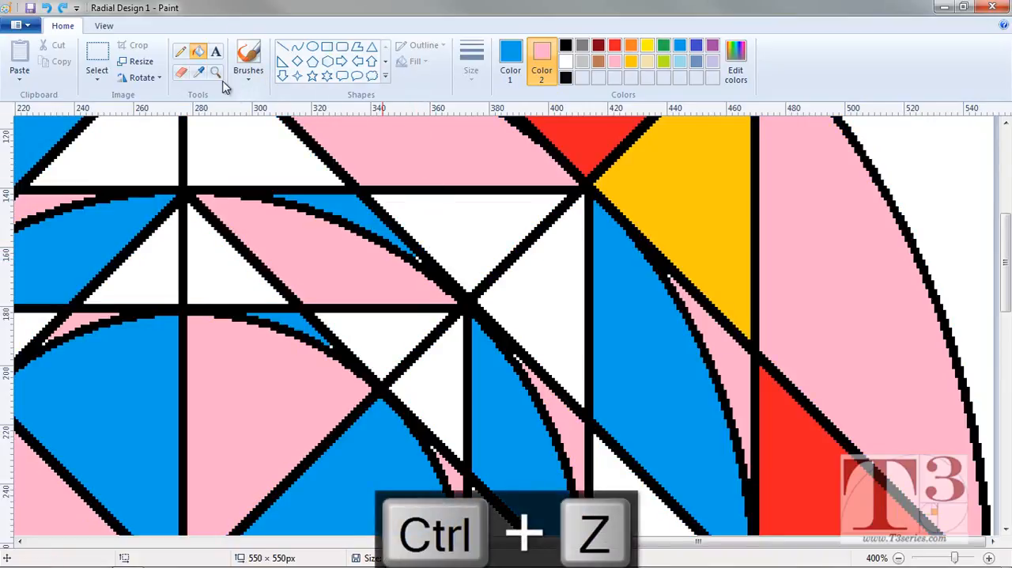
Fill the missed white pixels at the tips of the two upper-right blue slivers with light blue.
click(215, 72)
click(414, 260)
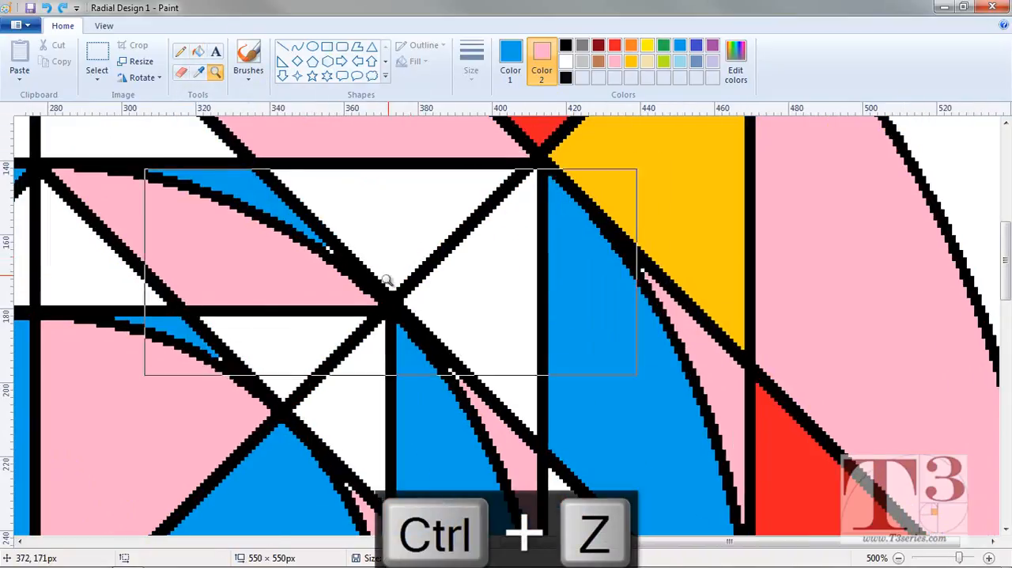
click(348, 269)
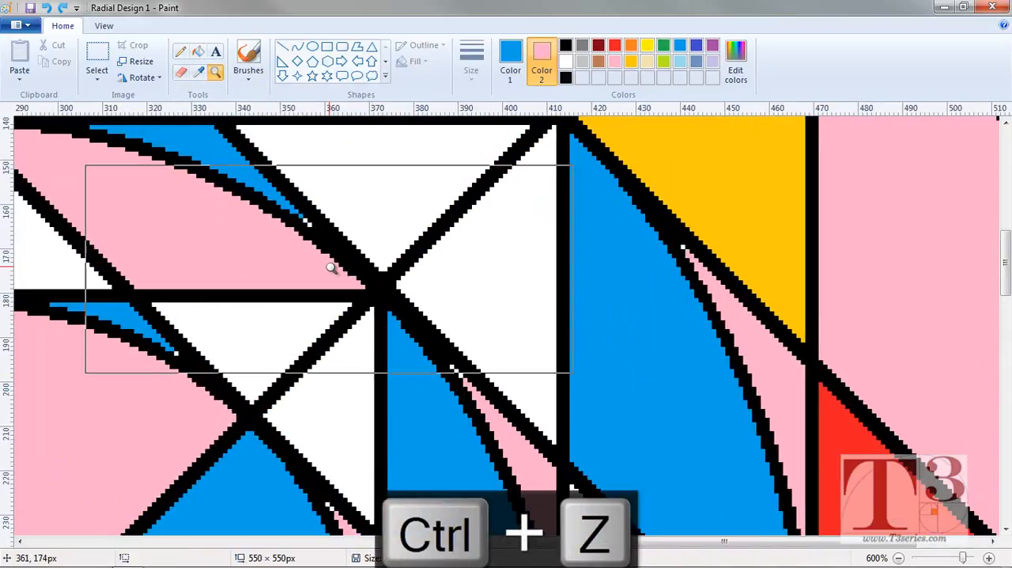
click(197, 54)
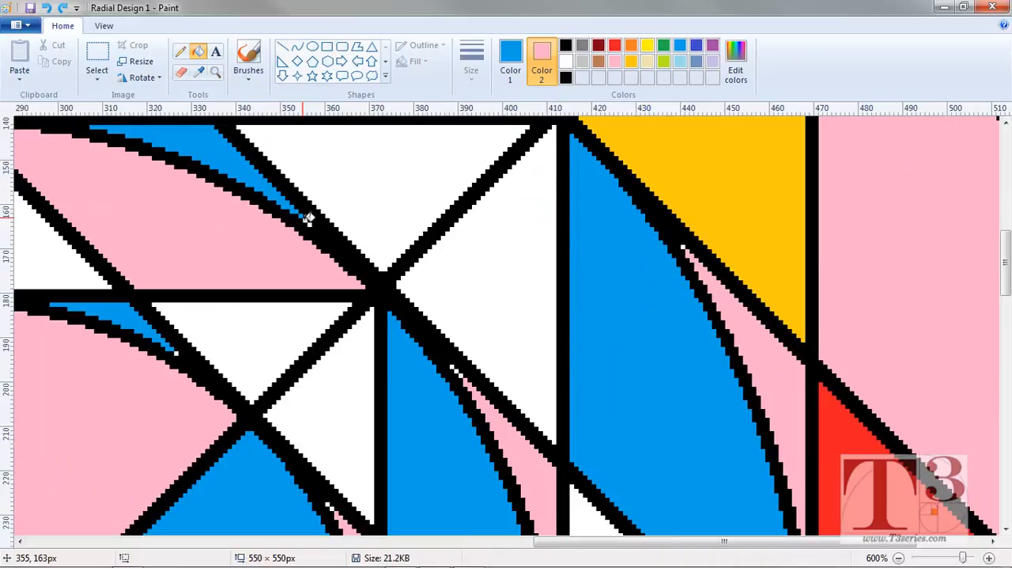
click(314, 222)
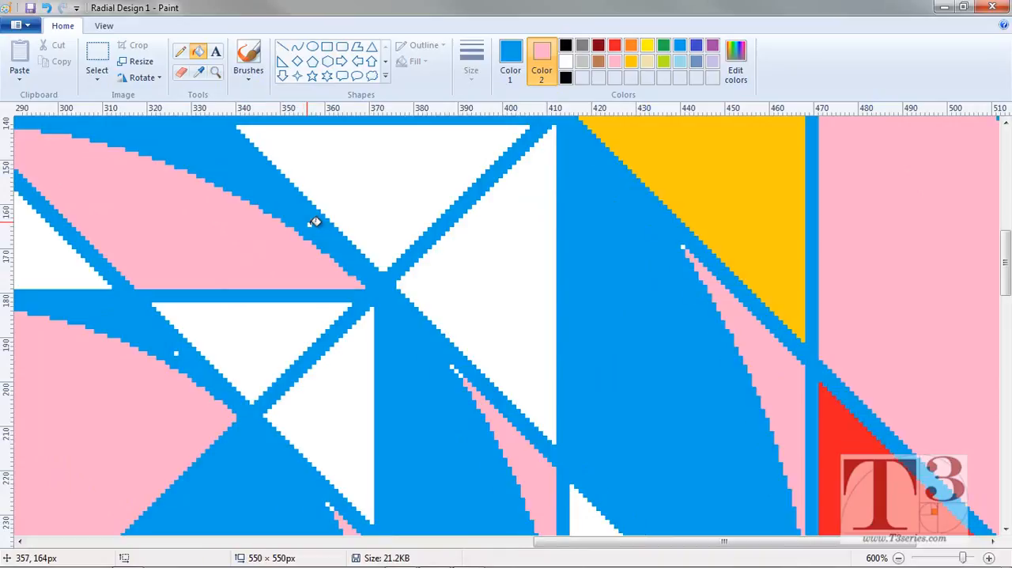
key(ctrl+z)
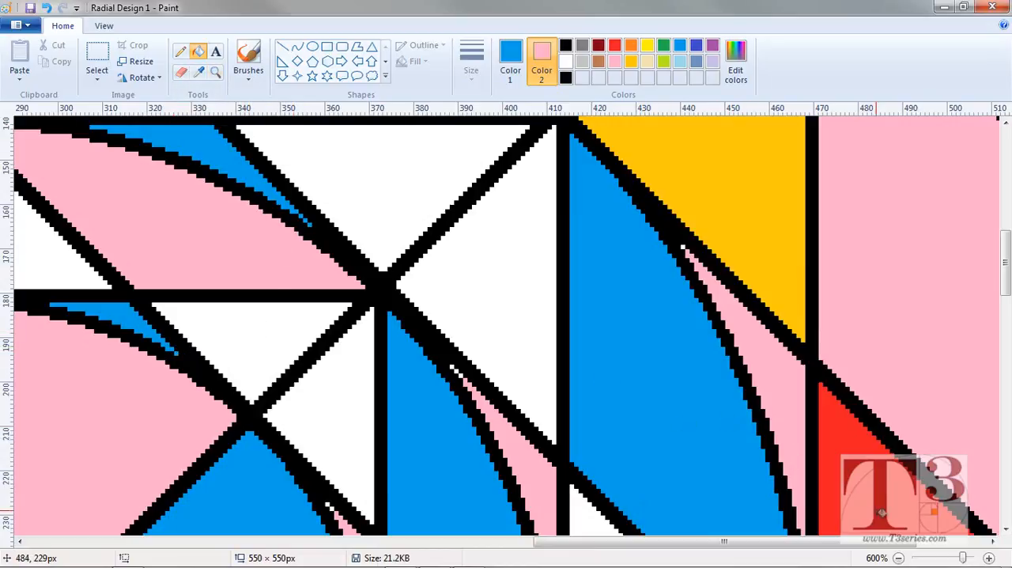
click(899, 557)
click(898, 557)
click(898, 557)
click(898, 558)
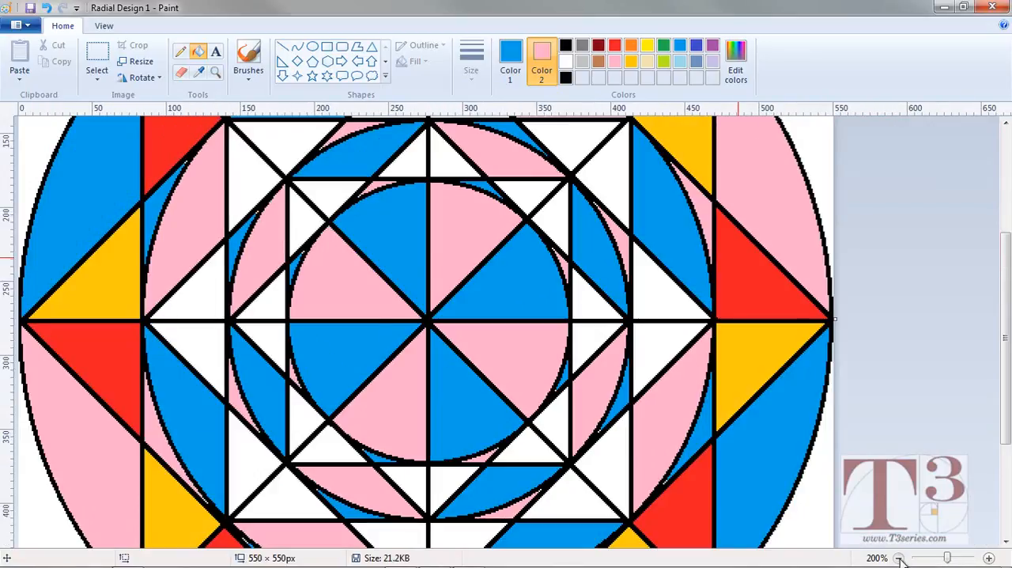
click(899, 557)
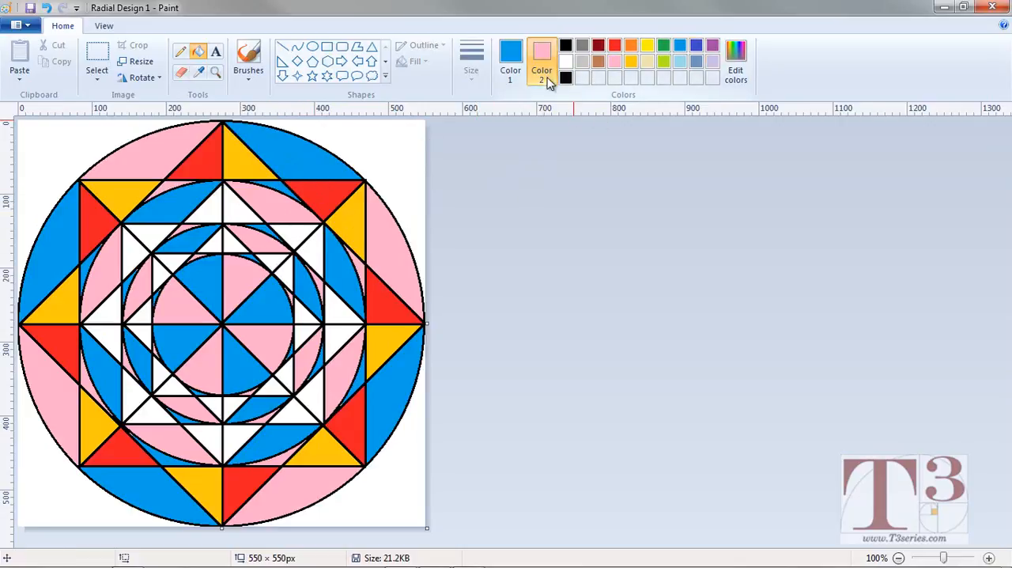
Mix a light orange with RGB 253, 173, 94, add it to the custom colours and apply it as Color 2.
click(733, 66)
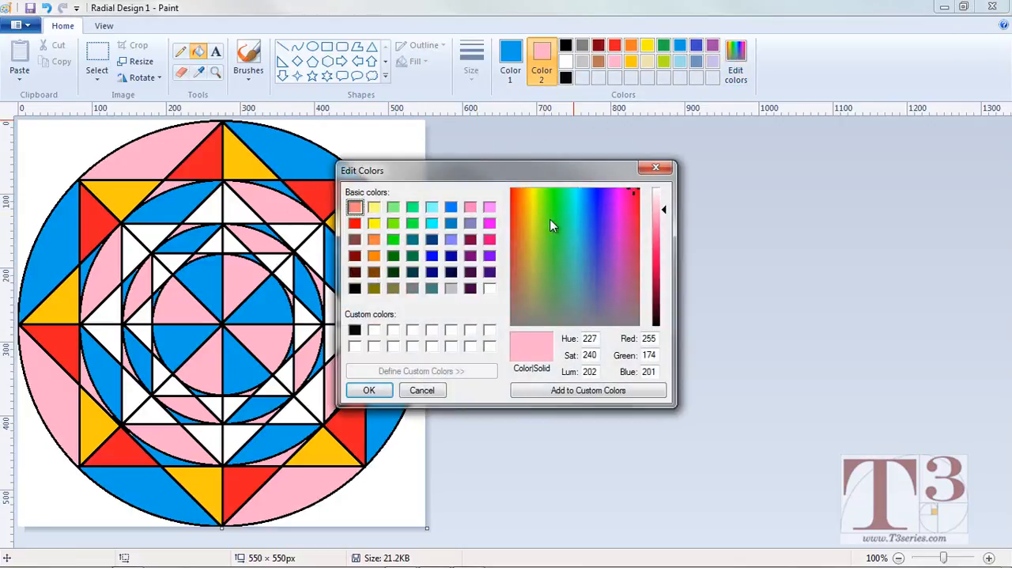
drag(589, 212, 529, 204)
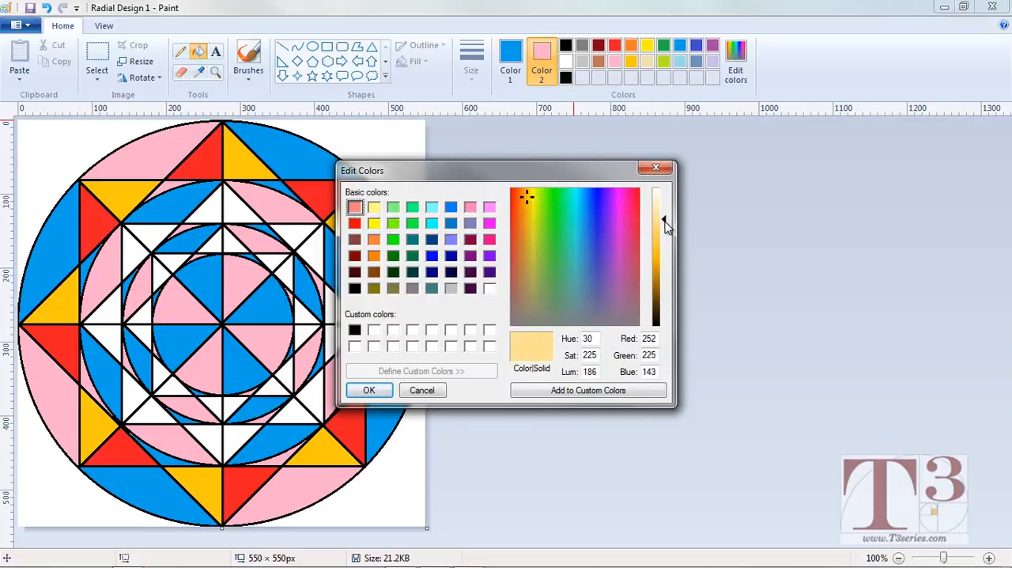
drag(665, 220, 662, 283)
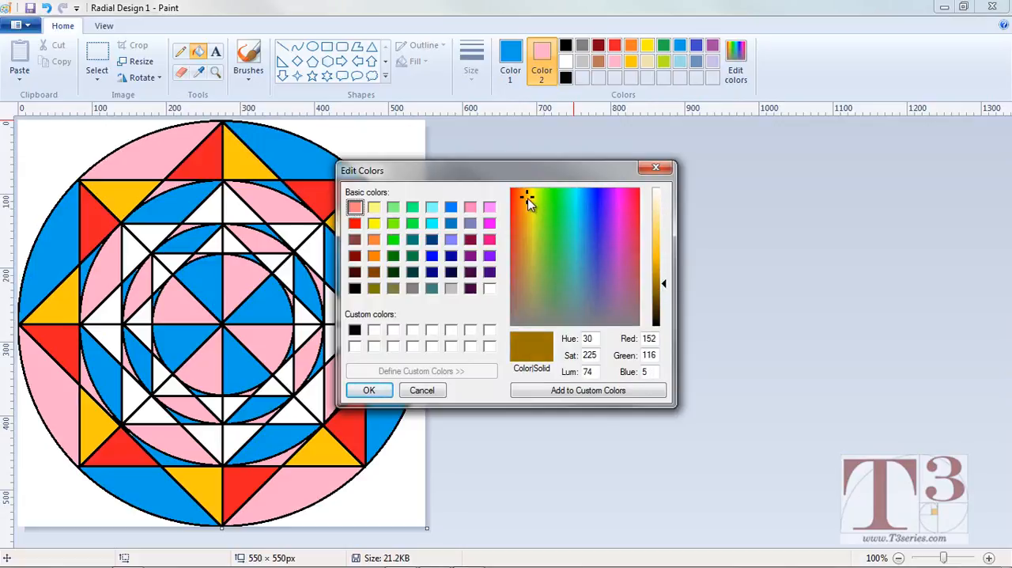
drag(528, 197, 524, 197)
drag(667, 288, 667, 246)
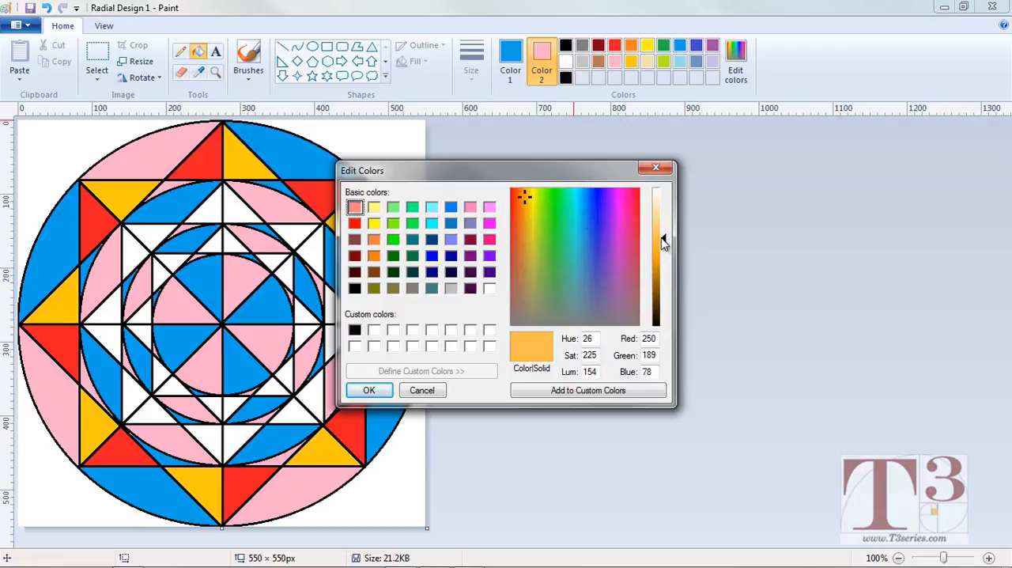
drag(527, 199, 521, 203)
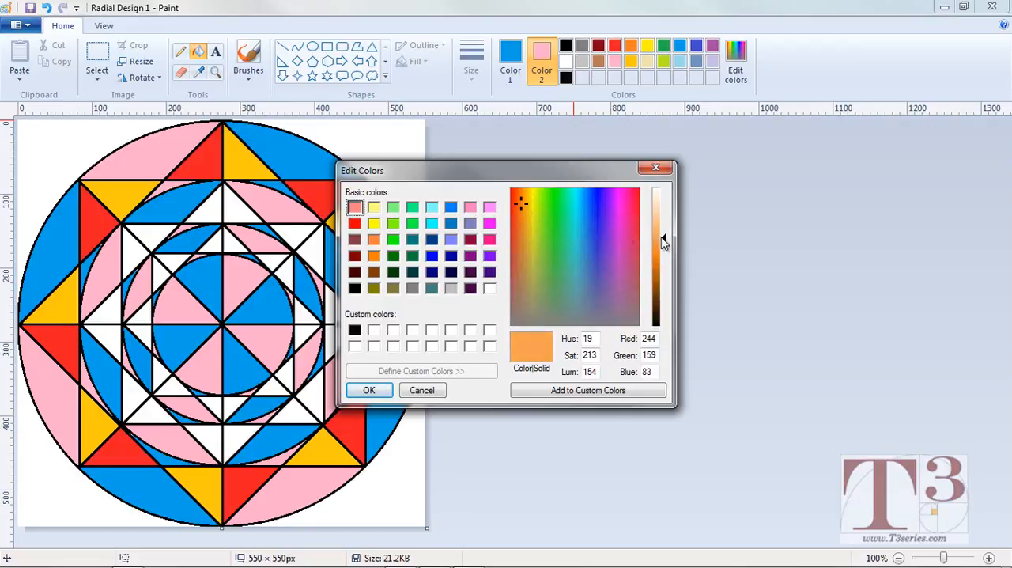
mouse_move(664, 241)
mouse_down()
mouse_move(665, 251)
mouse_move(665, 231)
mouse_up()
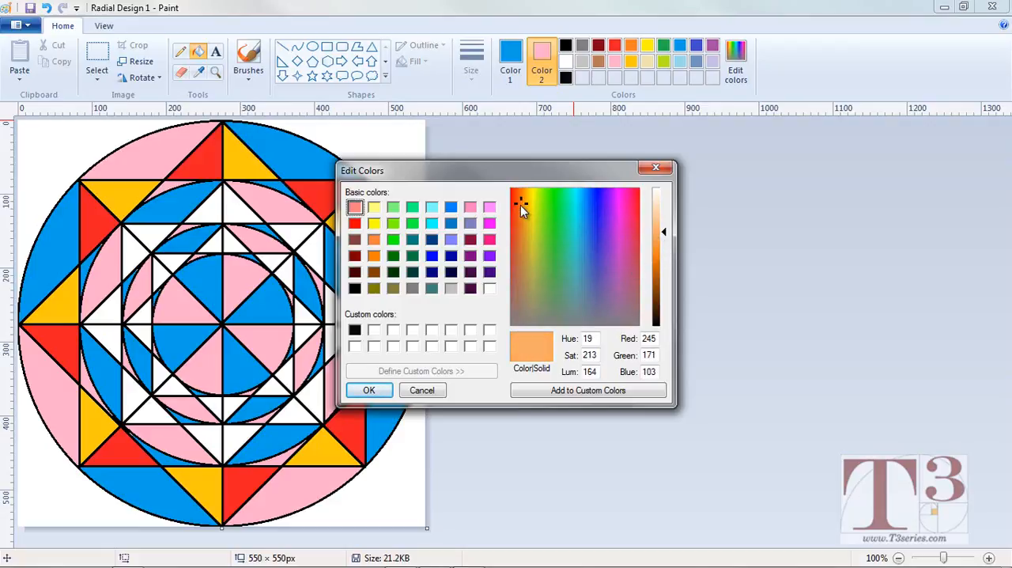
drag(520, 205, 522, 192)
drag(665, 238, 666, 239)
click(556, 391)
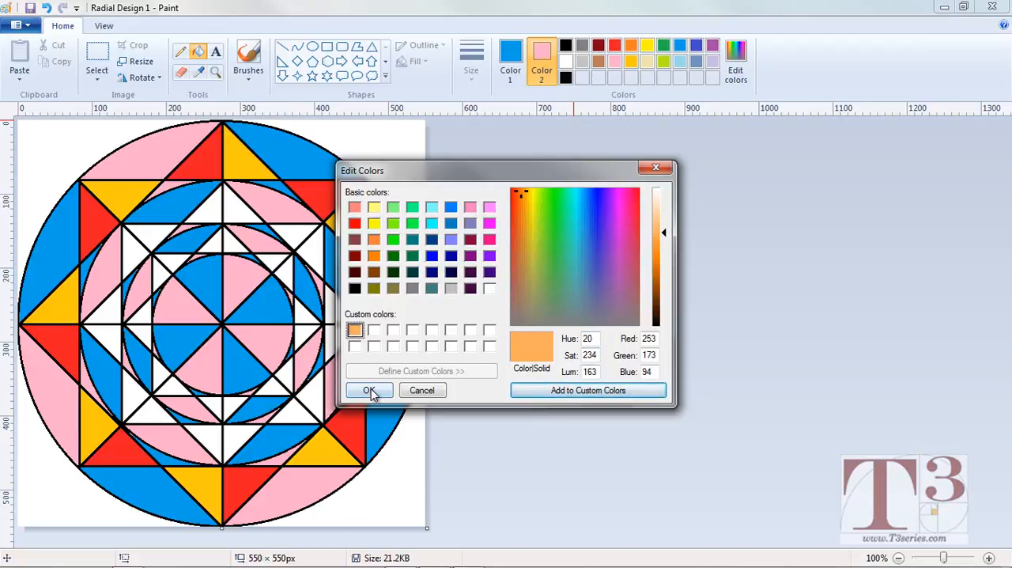
click(369, 390)
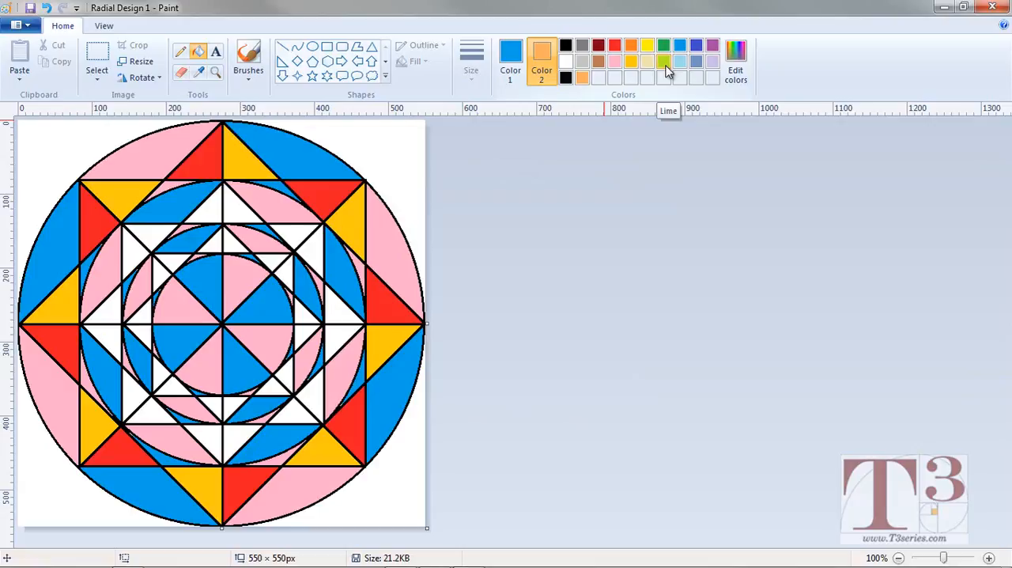
Set Color 1 to Lime and recolour the outer triangles from the top clockwise to the lower right, red ones lime and yellow ones light orange.
click(510, 60)
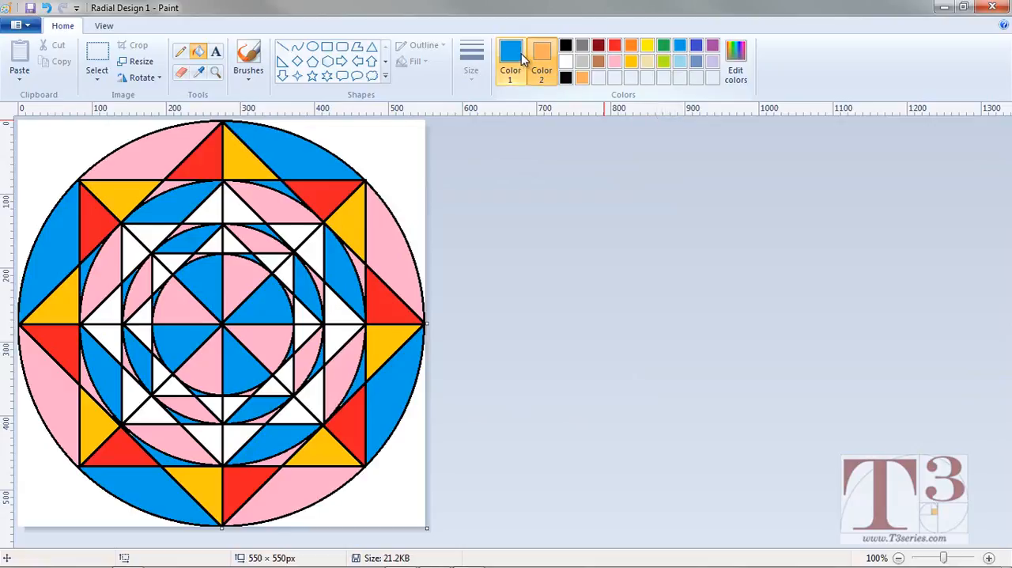
click(665, 64)
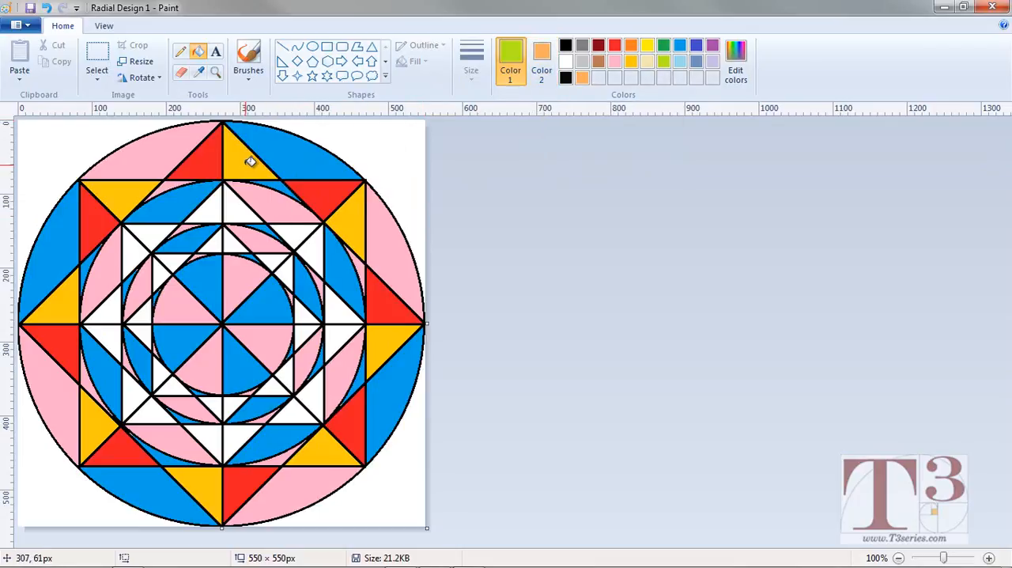
click(211, 157)
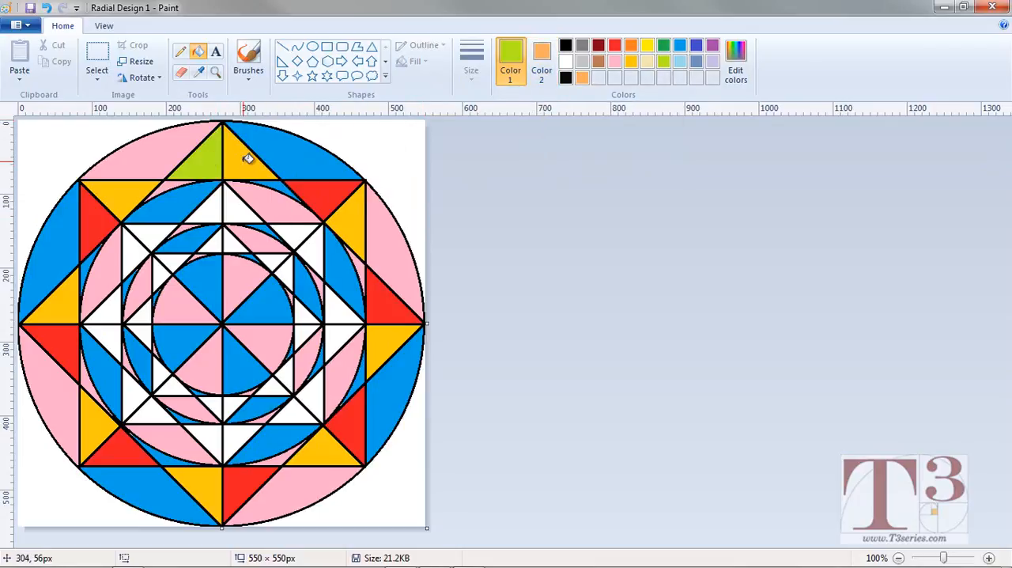
right_click(248, 158)
click(331, 198)
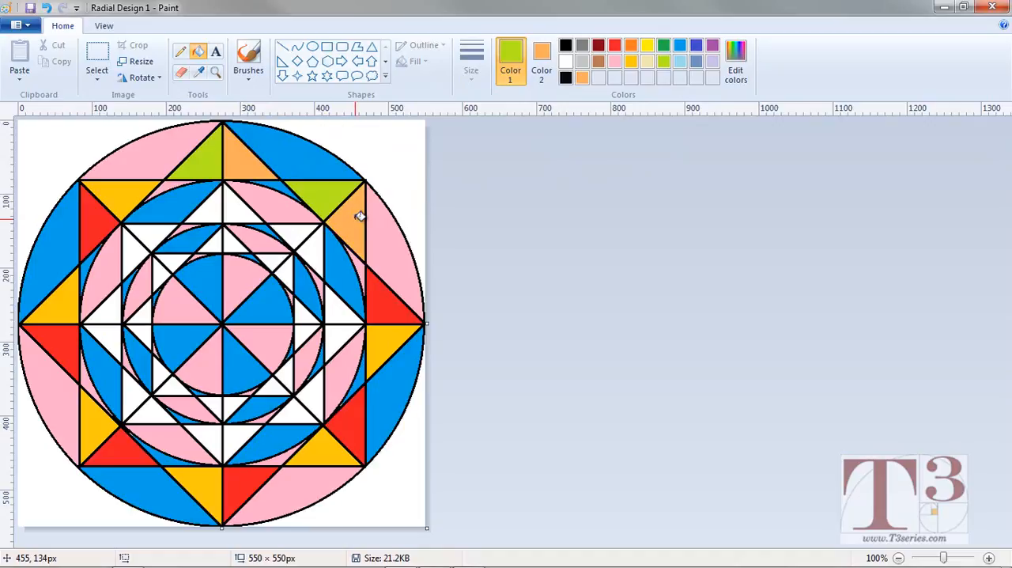
click(387, 312)
right_click(399, 335)
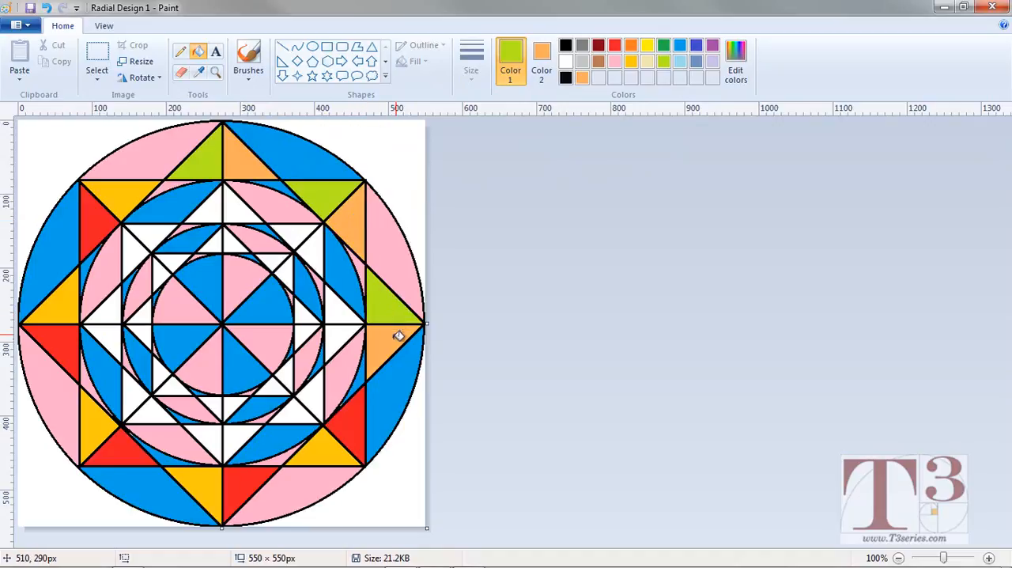
click(353, 433)
right_click(342, 450)
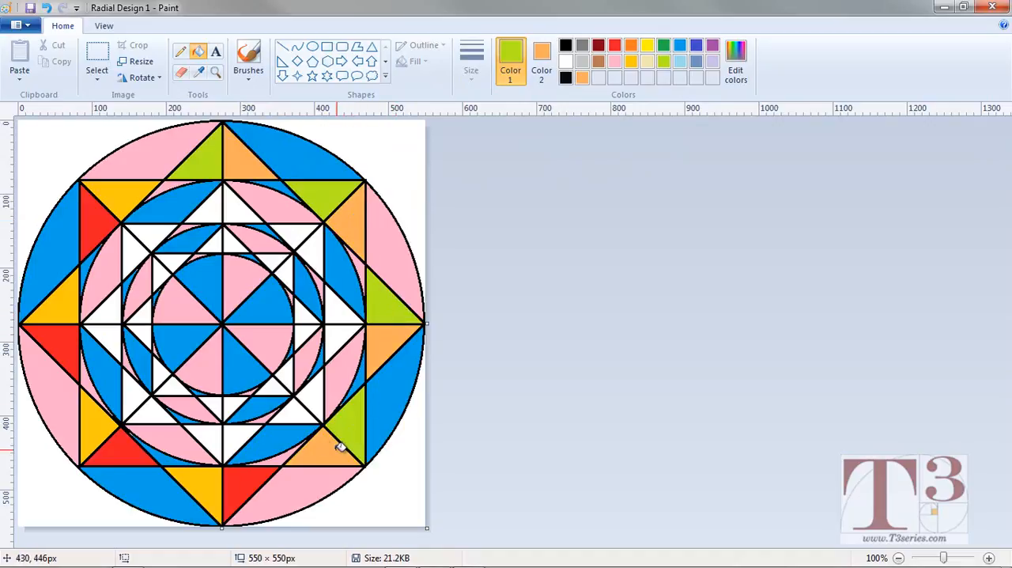
Recolour the remaining outer triangles from the bottom clockwise to the upper left, red ones lime and yellow ones light orange.
click(259, 475)
right_click(210, 480)
click(123, 442)
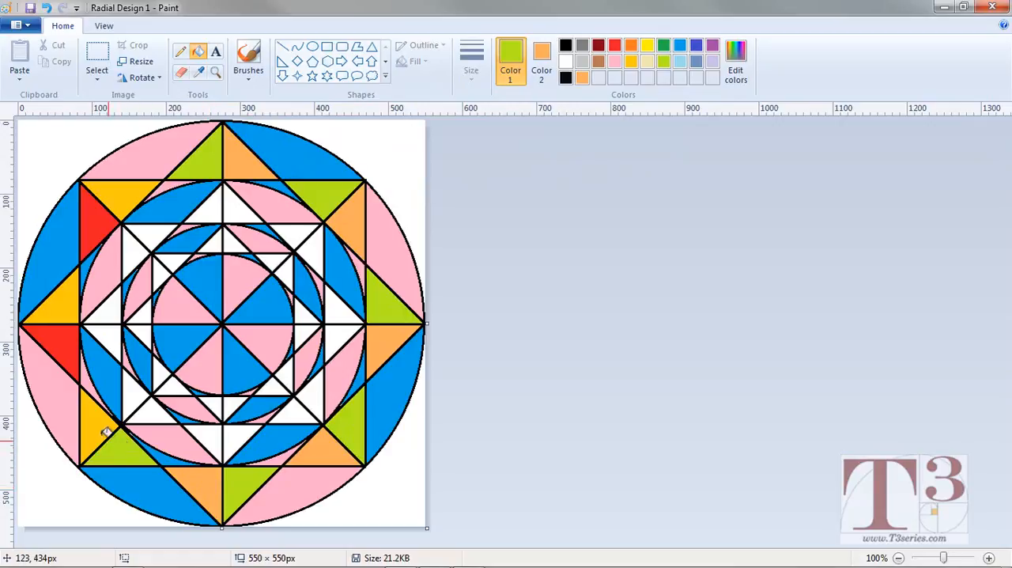
right_click(92, 410)
click(70, 336)
right_click(68, 300)
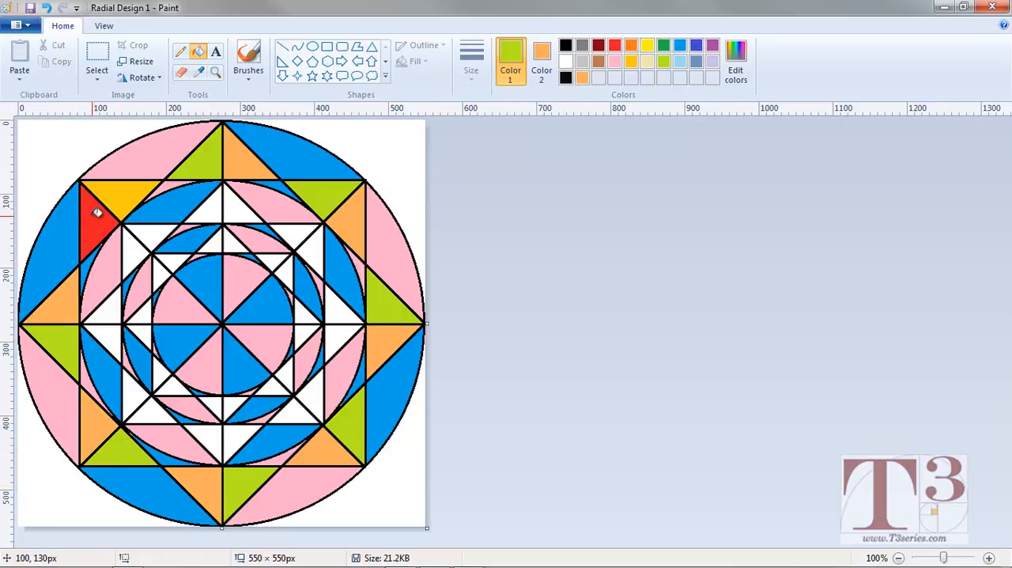
click(95, 212)
right_click(124, 197)
Fill the upper-left corner triangles of the middle and inner squares with alternating lime and light orange.
click(152, 231)
right_click(139, 255)
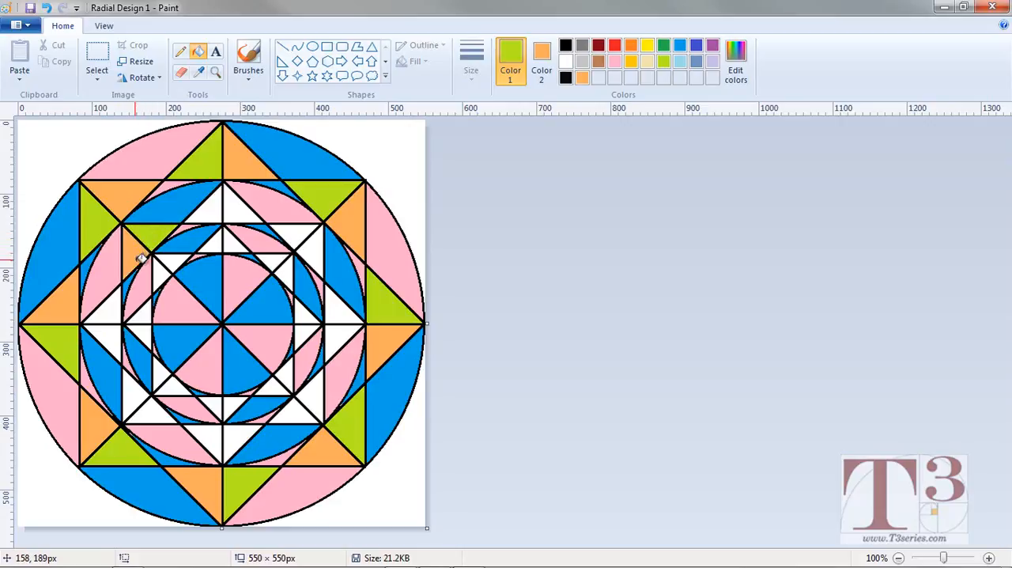
right_click(161, 271)
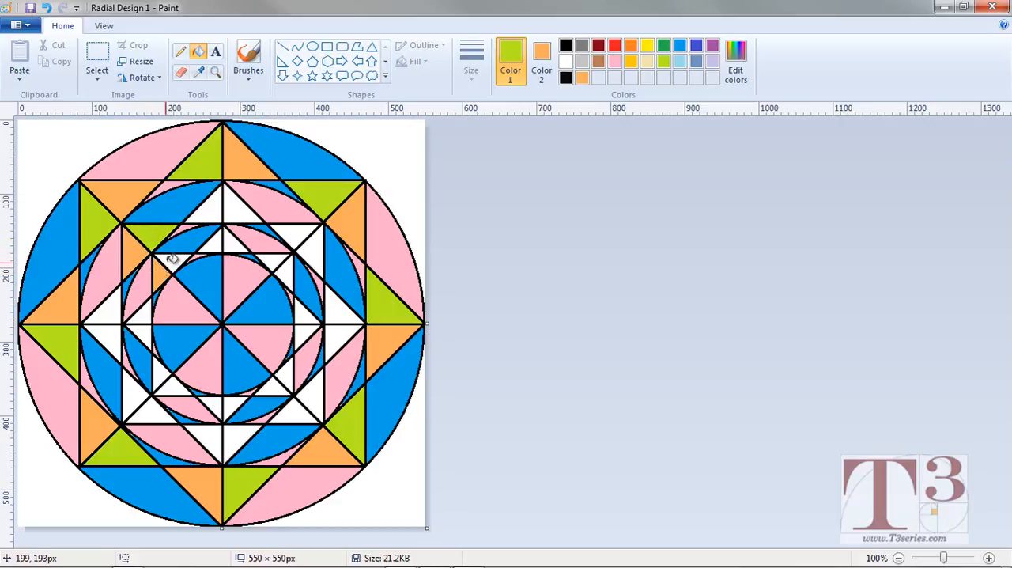
click(176, 257)
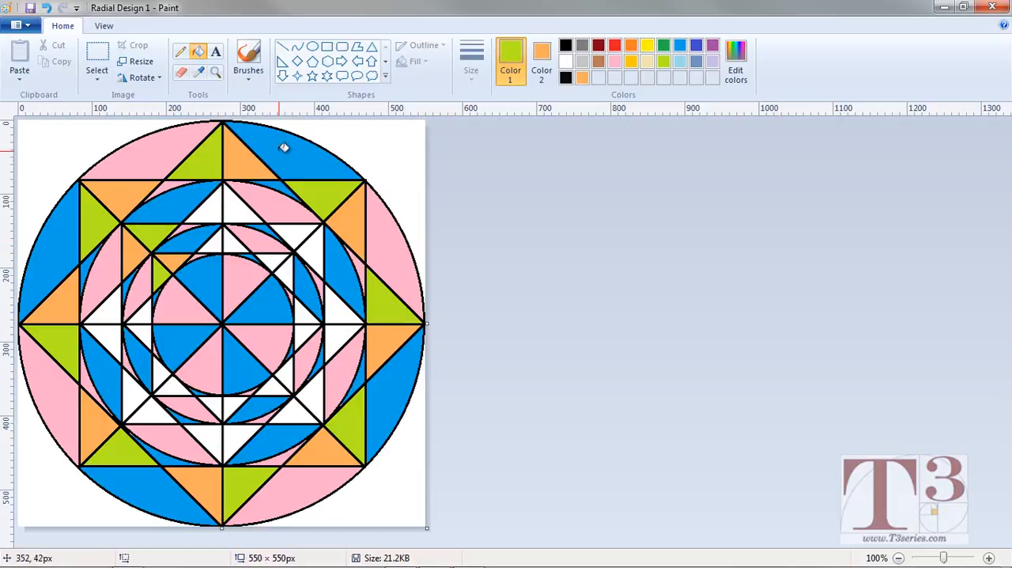
Fill the top and upper-right triangles of the middle and inner squares with alternating lime and light orange.
click(237, 205)
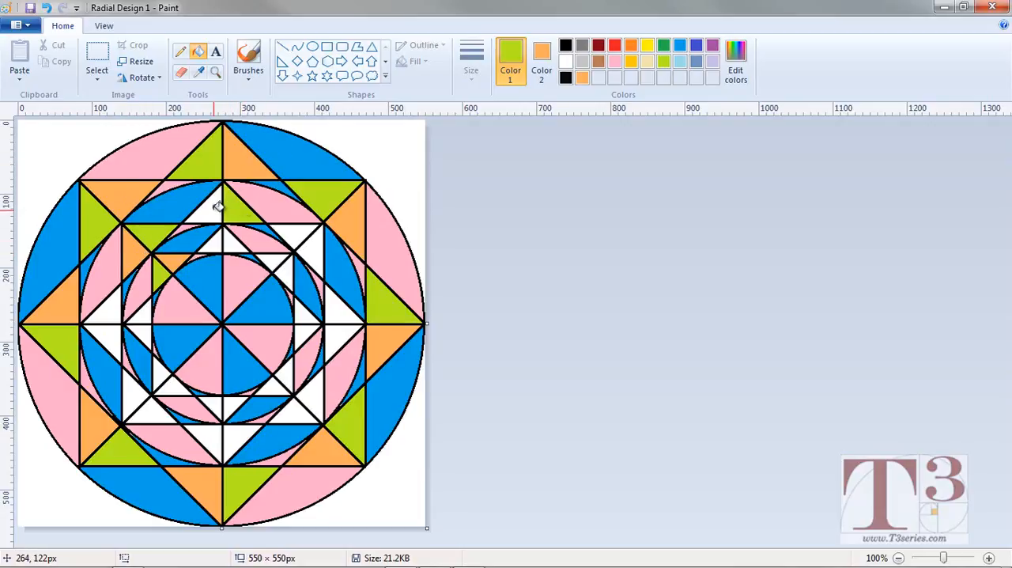
right_click(211, 207)
click(214, 244)
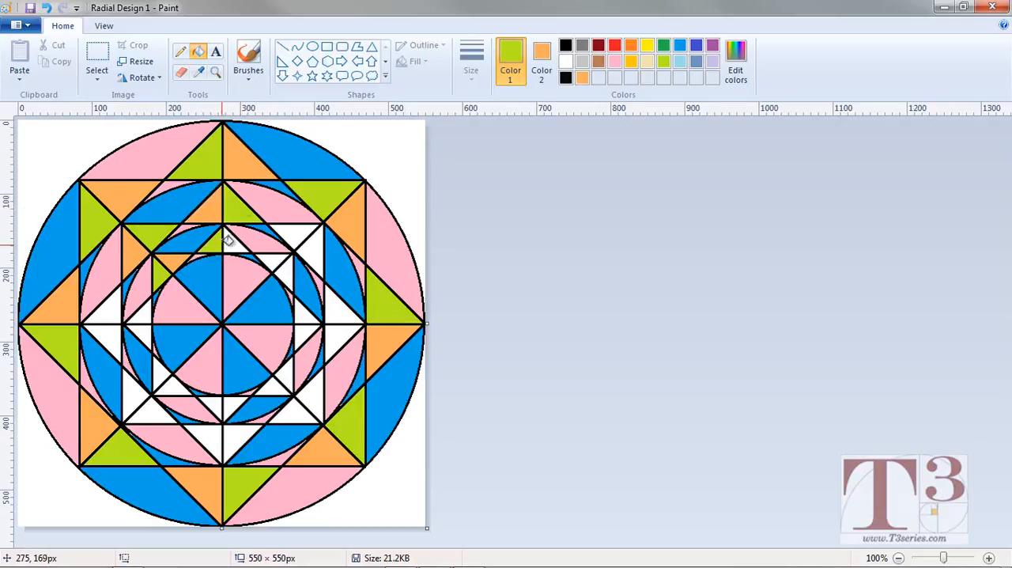
right_click(229, 244)
click(314, 236)
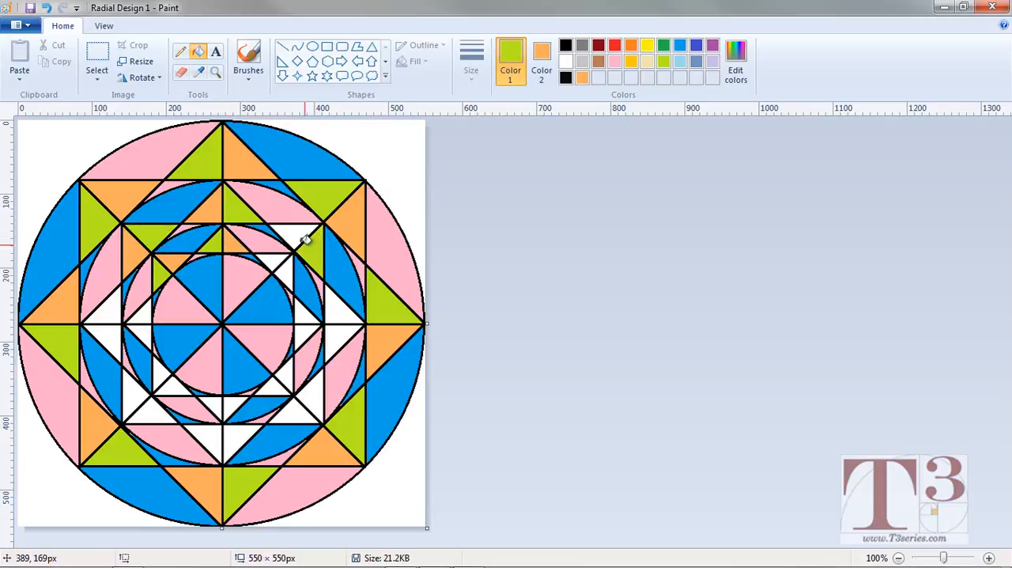
right_click(290, 232)
click(276, 262)
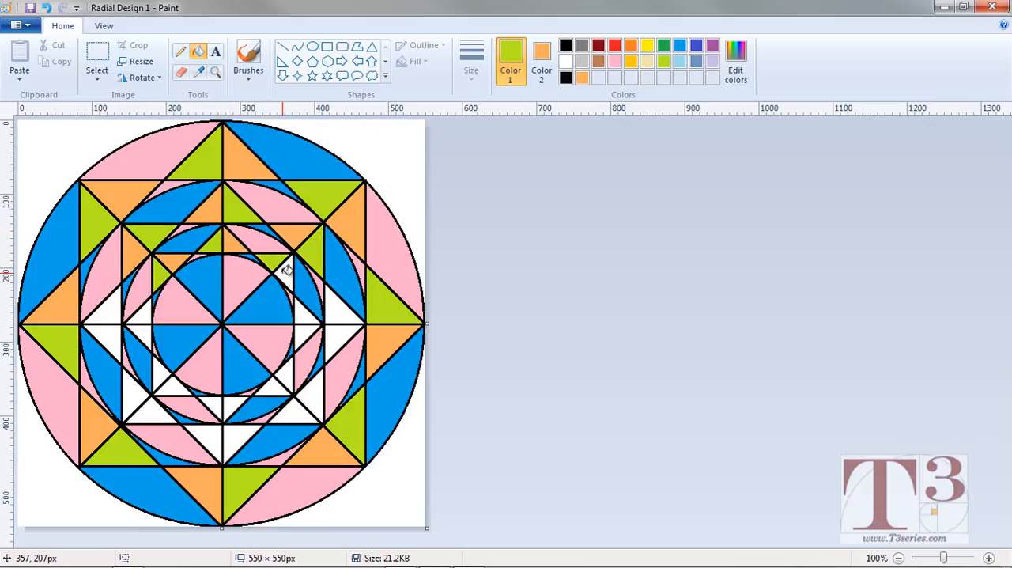
right_click(286, 272)
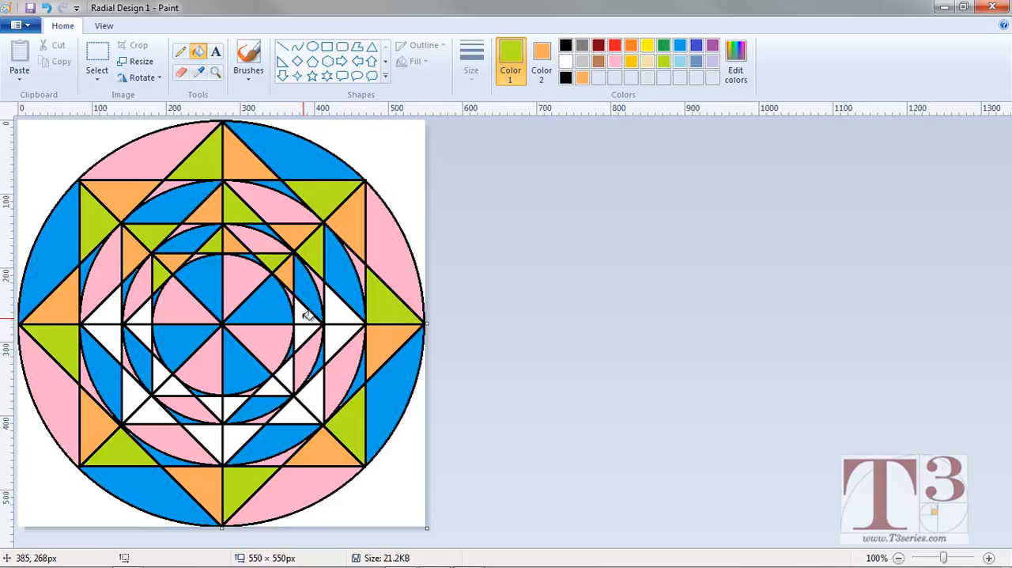
Fill the right-hand and lower-right triangles of the middle and inner squares with alternating lime and light orange.
click(342, 332)
right_click(338, 315)
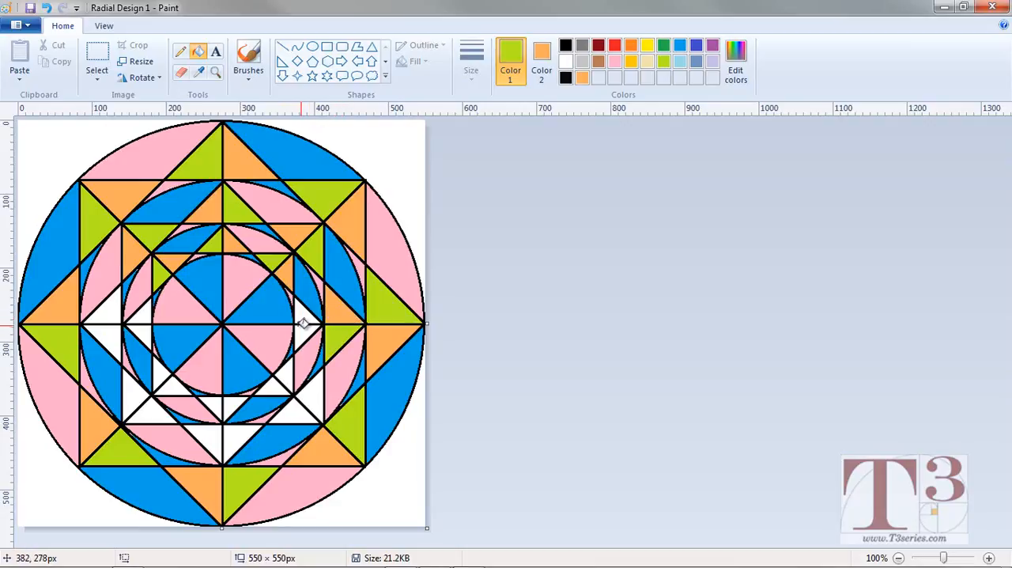
click(304, 317)
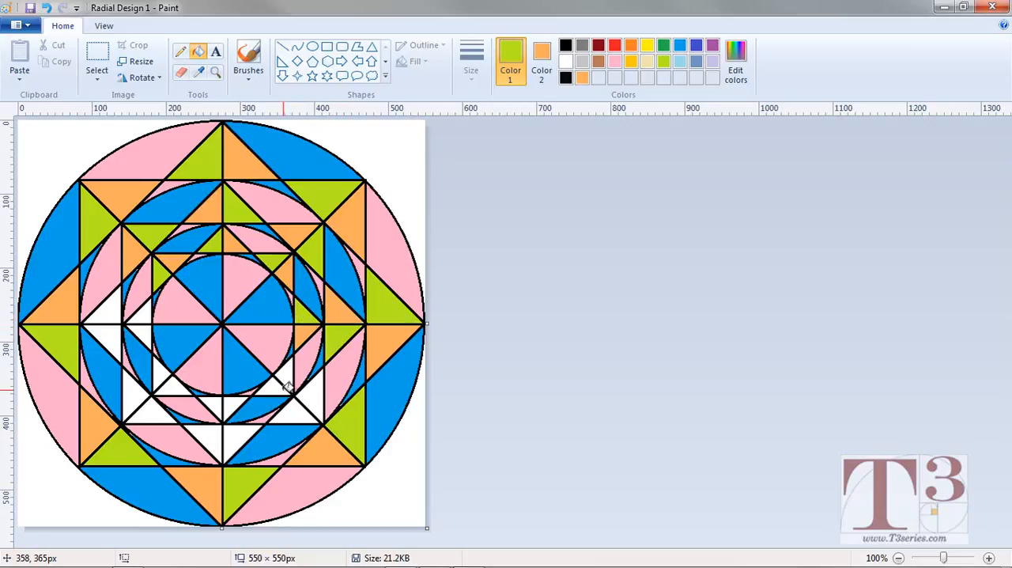
click(304, 408)
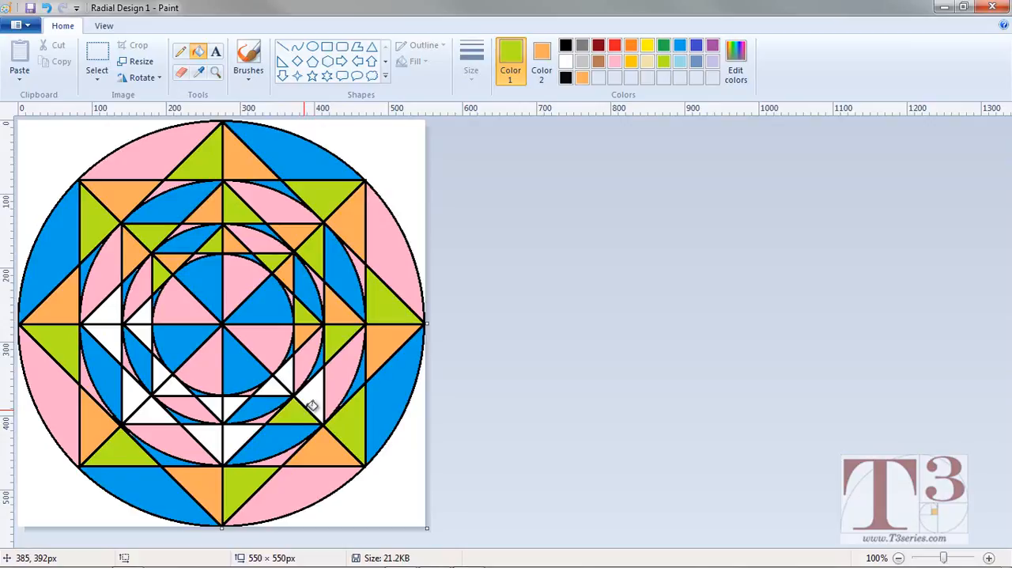
click(293, 378)
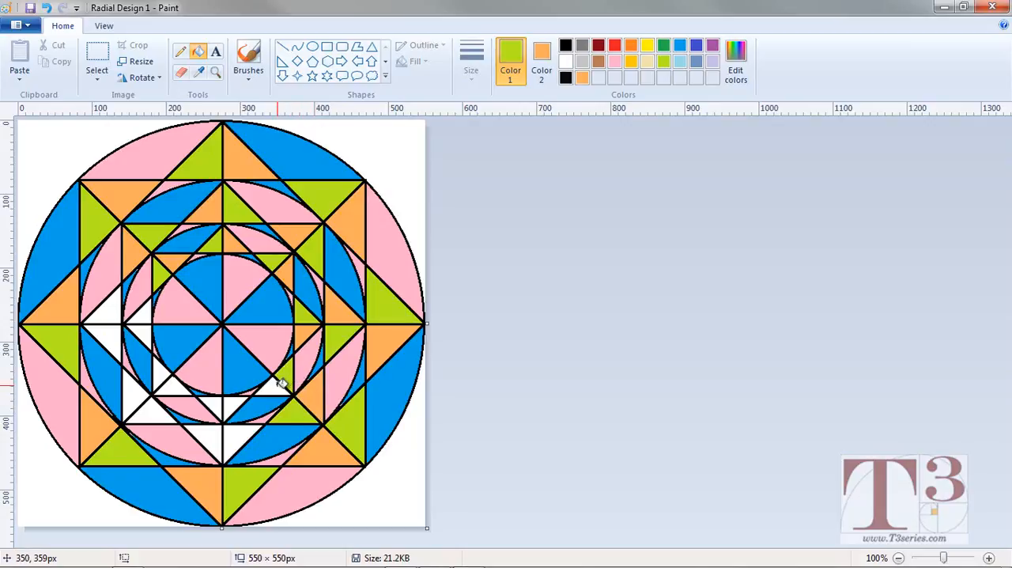
Fill the remaining white triangles of the middle and inner squares from the bottom clockwise to the left with alternating lime and light orange.
click(233, 443)
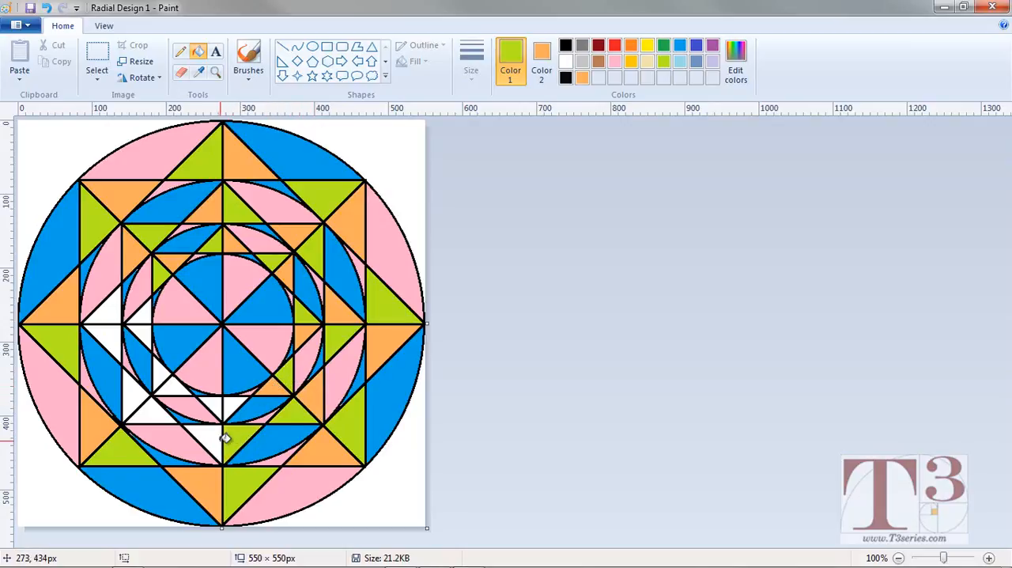
click(219, 438)
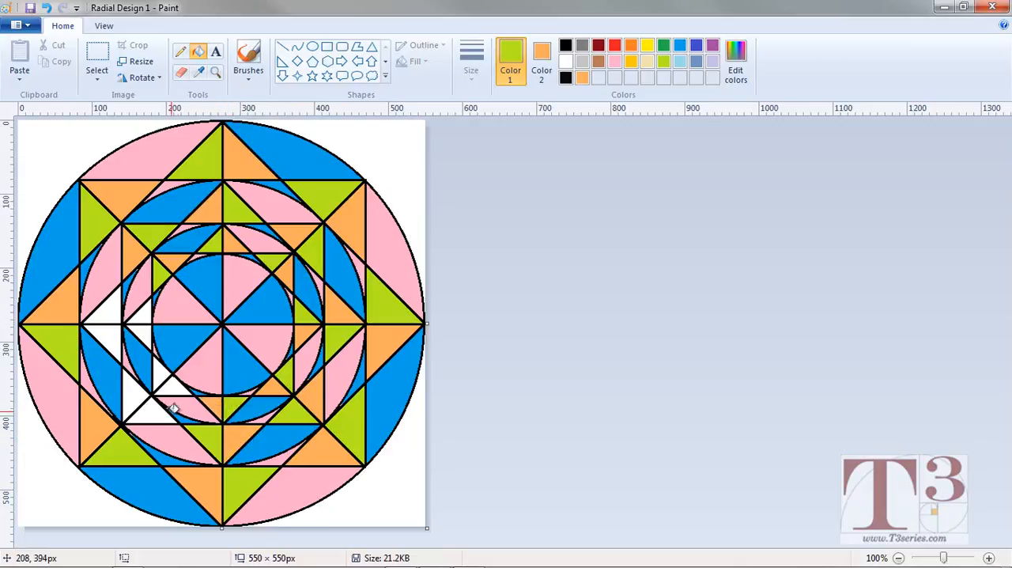
click(139, 406)
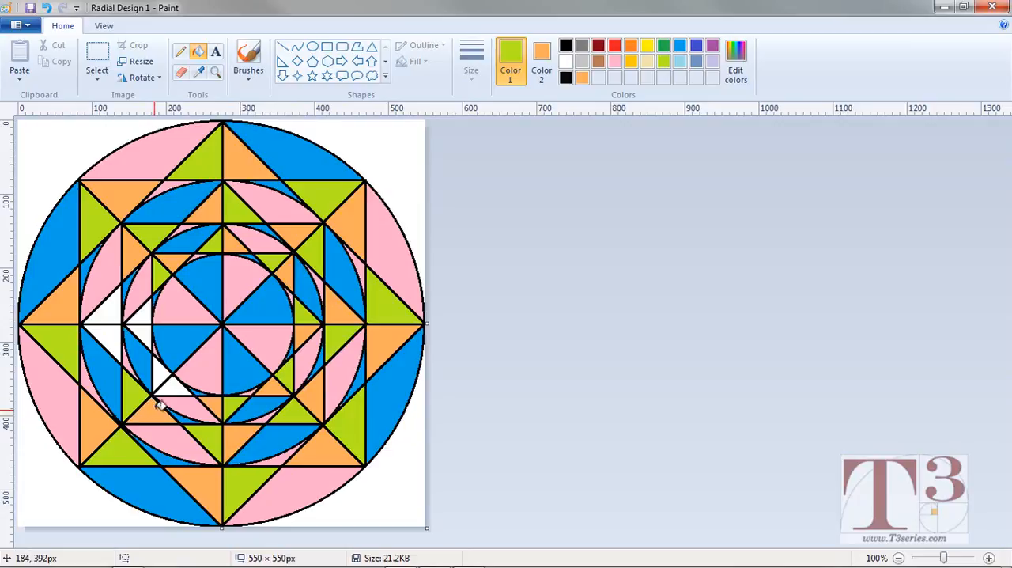
click(163, 374)
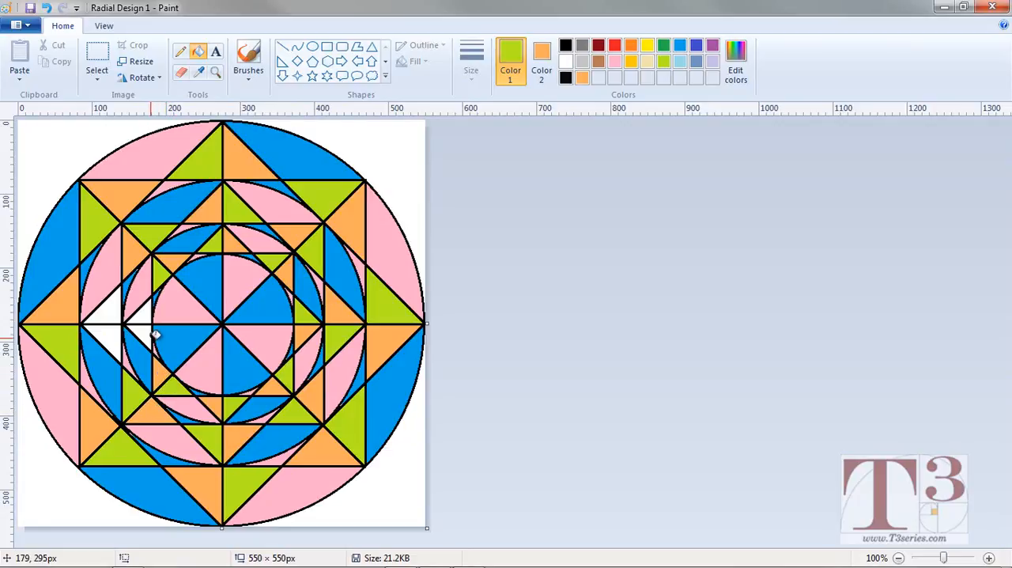
click(110, 313)
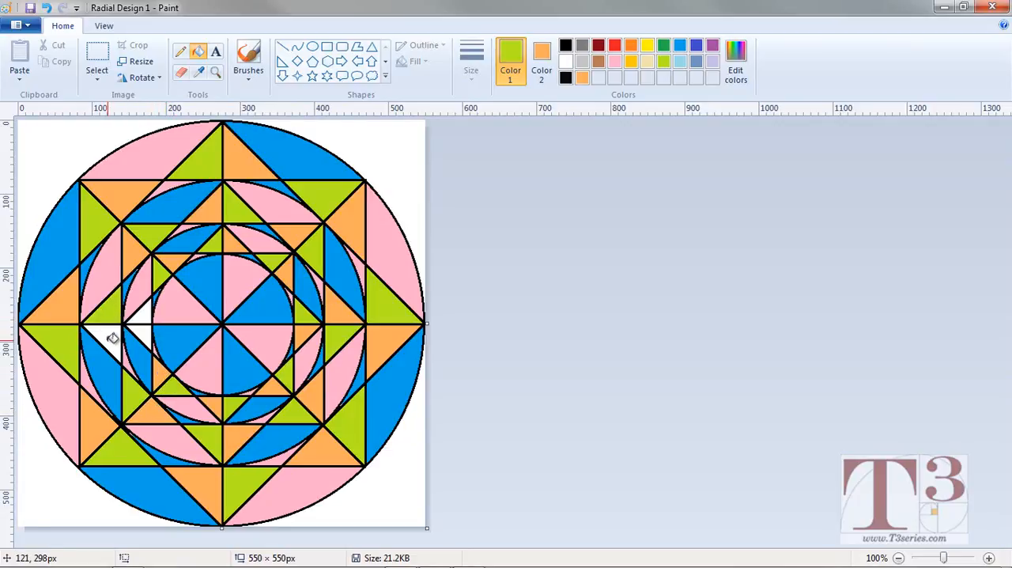
right_click(110, 339)
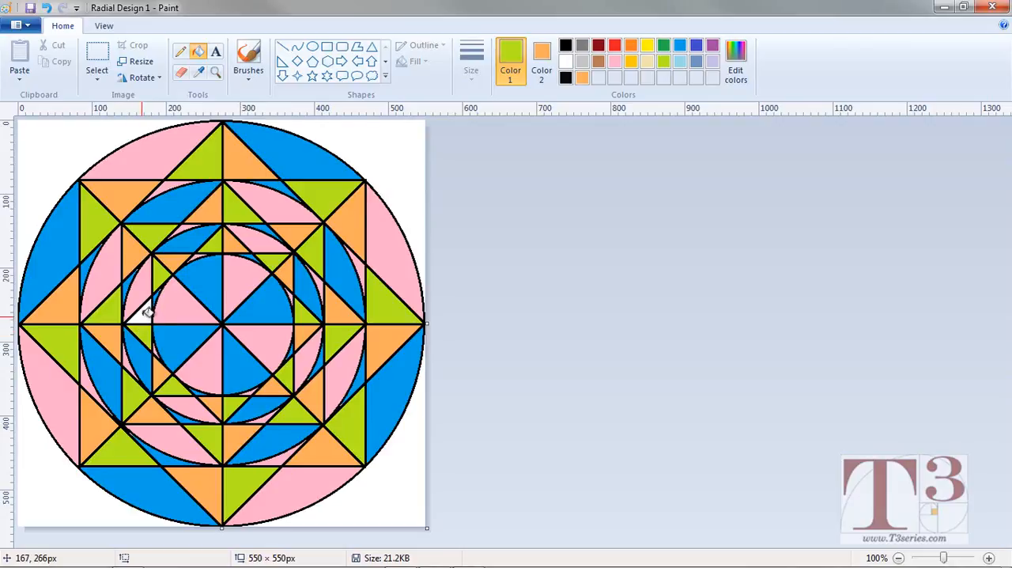
click(146, 307)
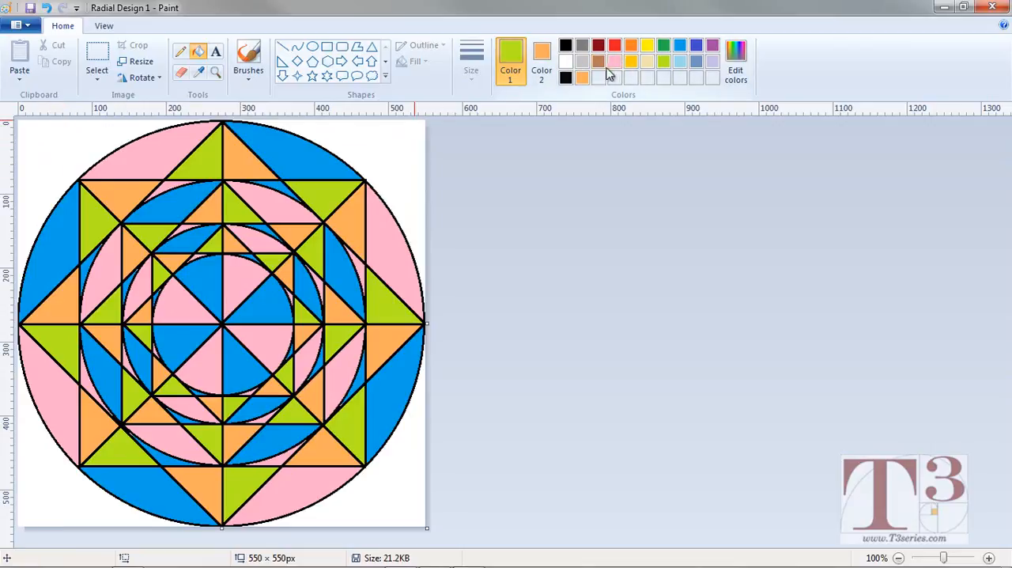
Set Color 1 to Light turquoise and fill the four white canvas corners outside the outer circle.
click(679, 60)
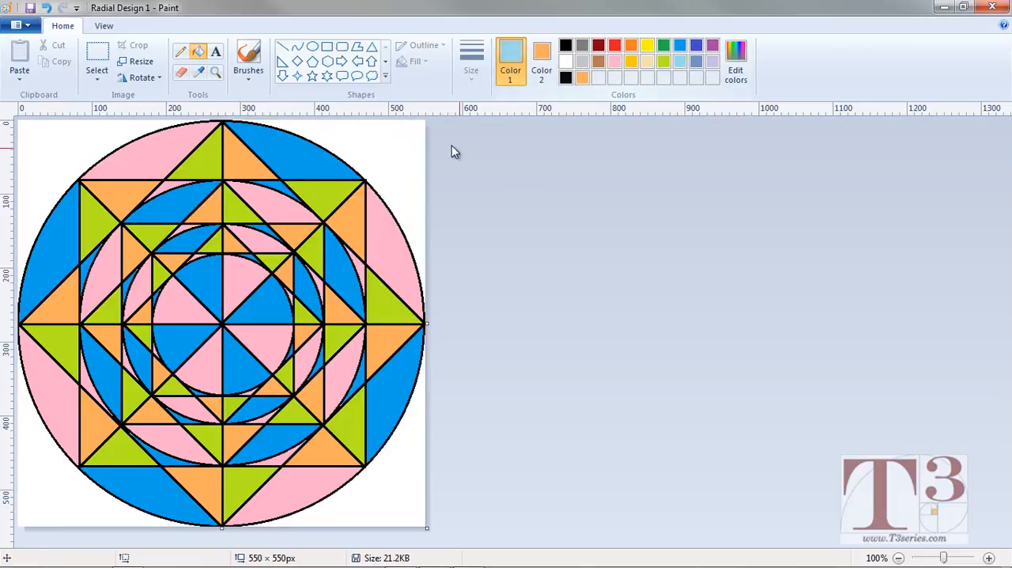
click(379, 154)
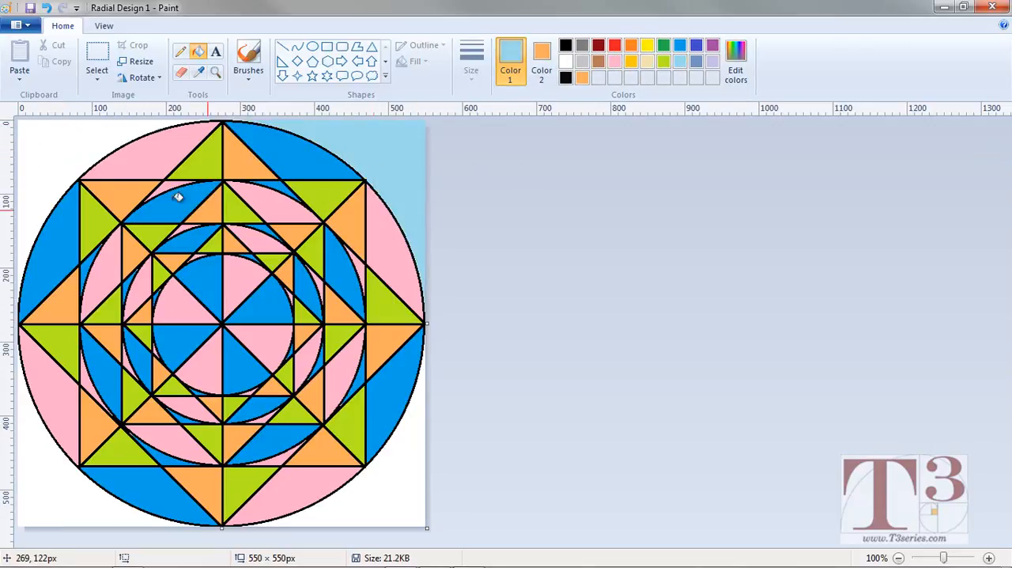
click(68, 143)
click(49, 455)
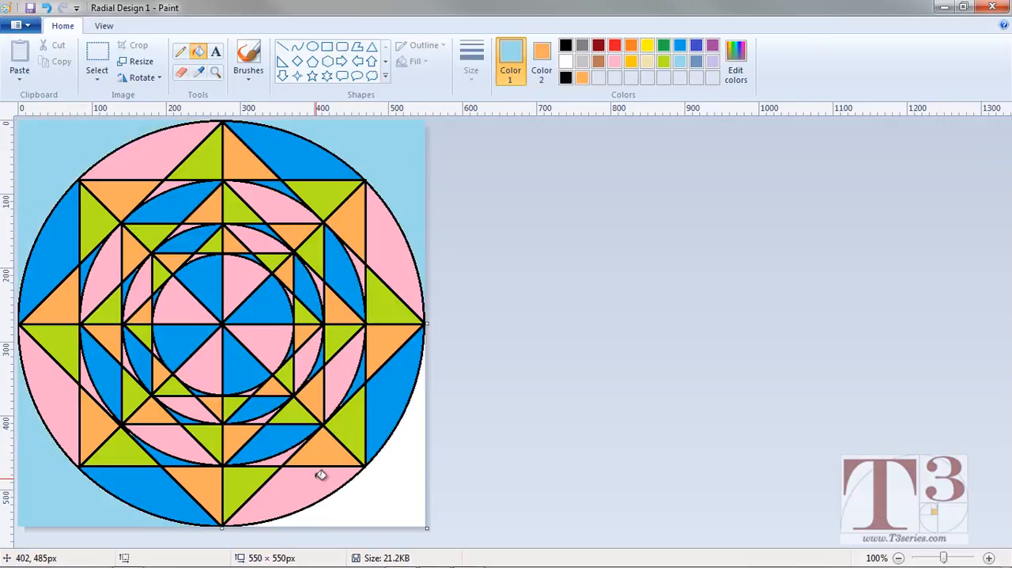
click(403, 503)
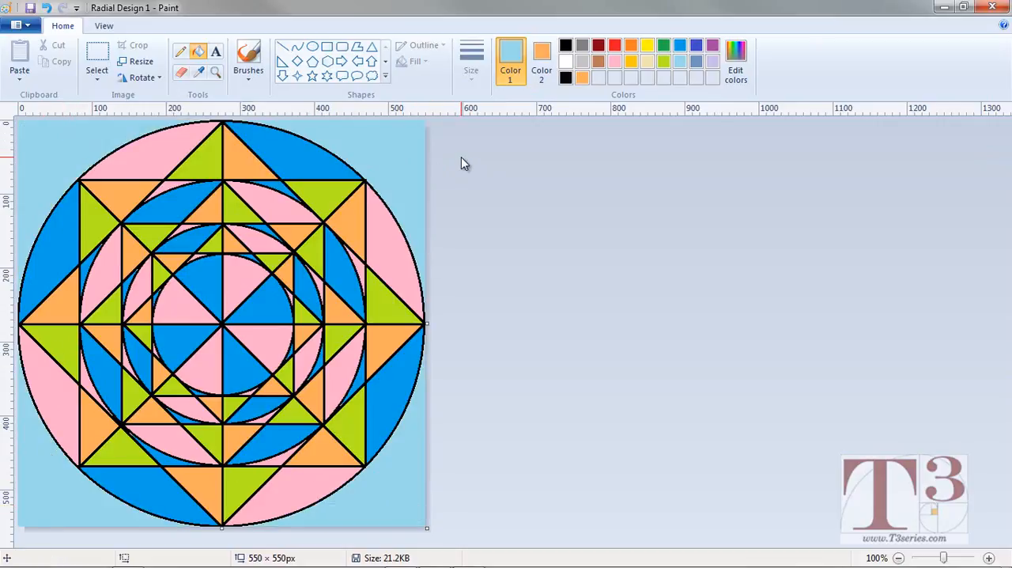